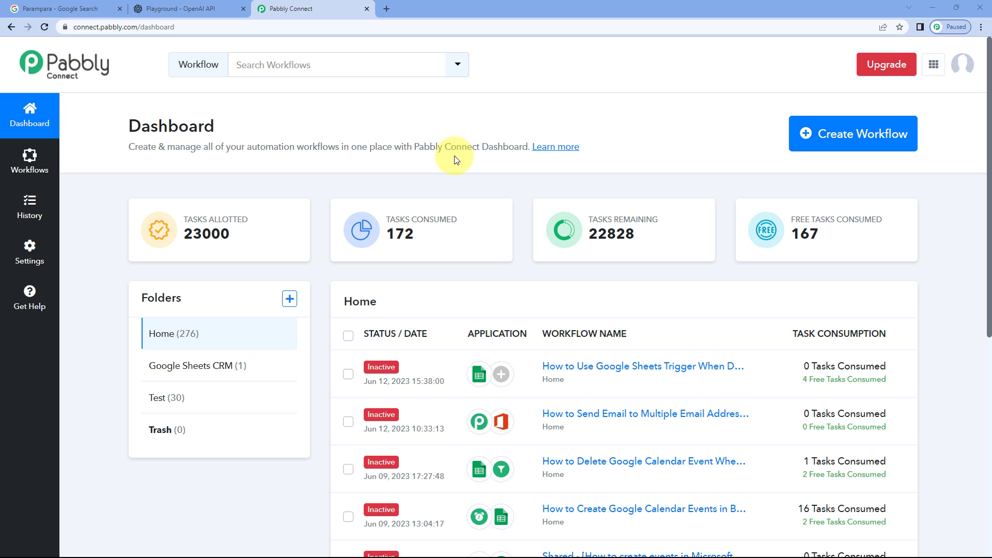
Create a new workflow named "Automatically Reply to GMB Reviews".
click(854, 136)
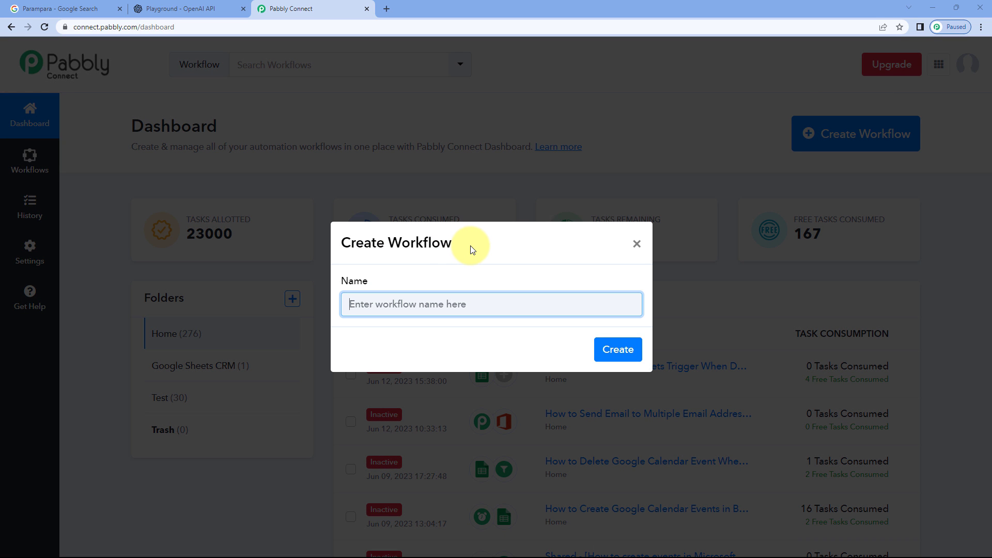
text(A)
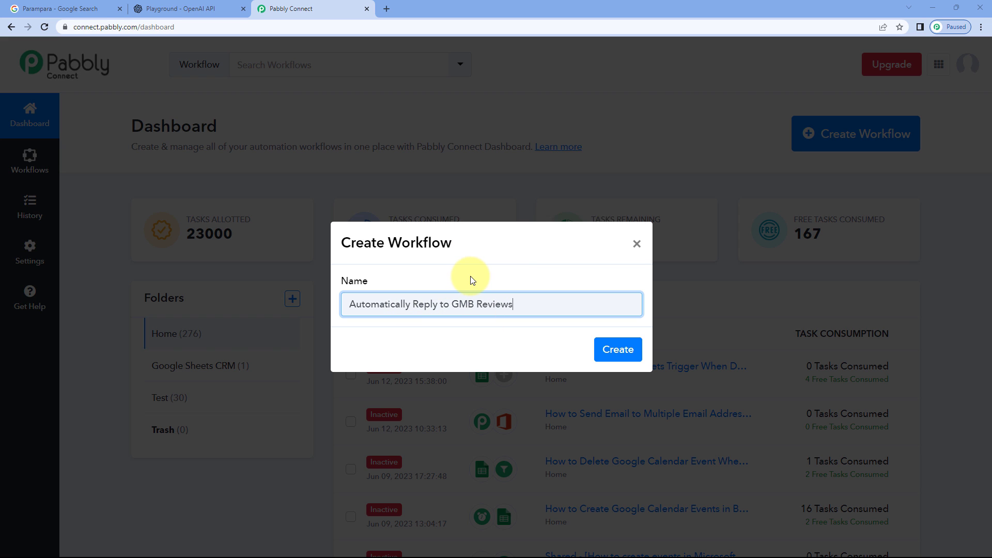
click(617, 350)
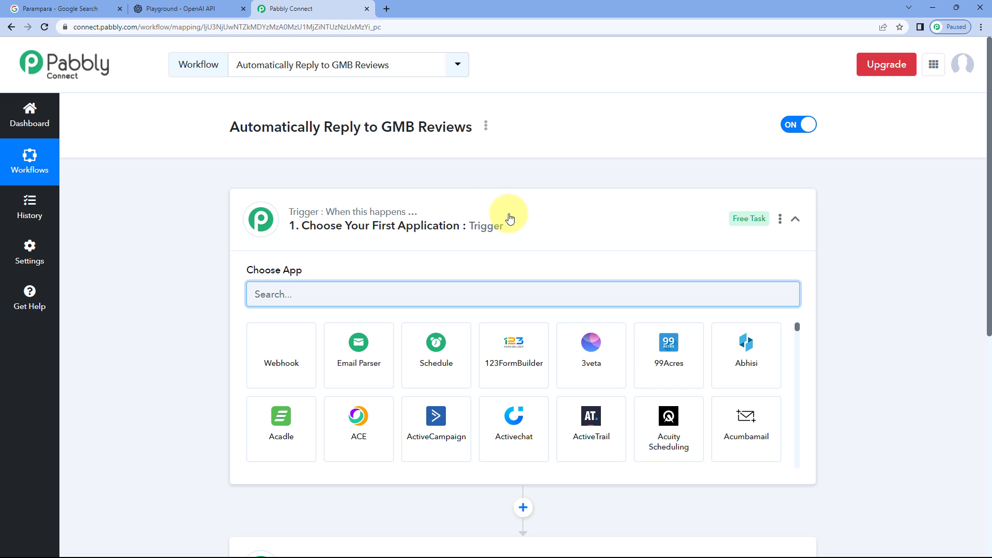
click(504, 218)
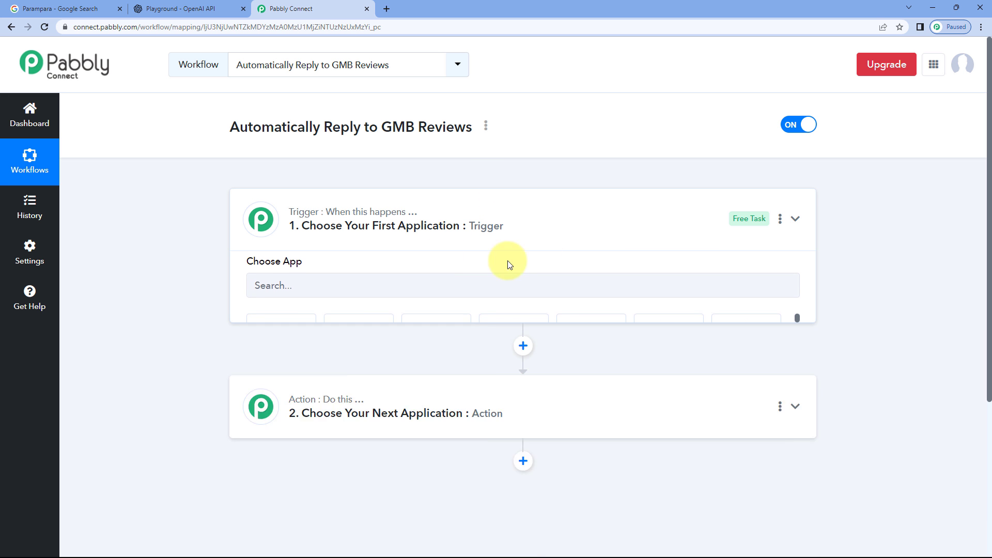
scroll(209, 243, down, 1)
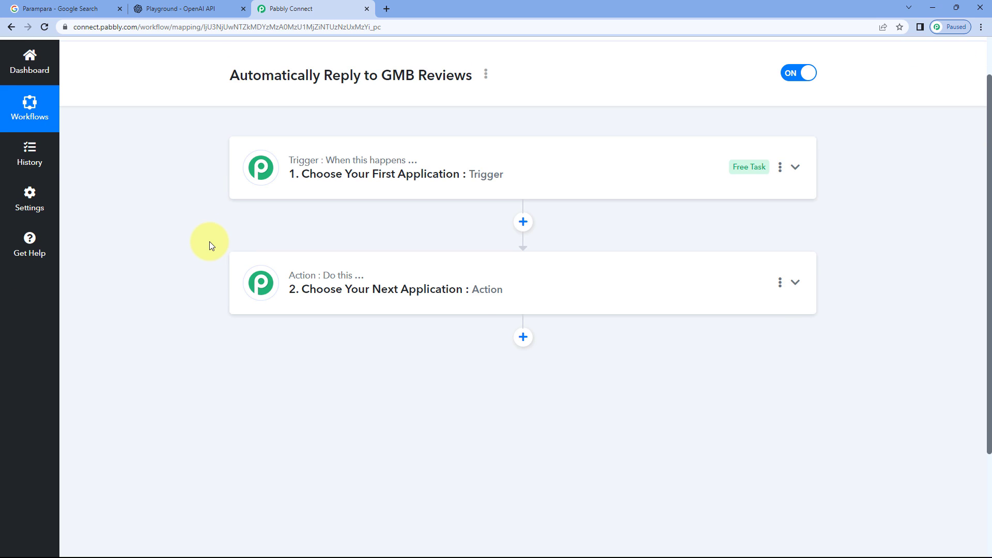
mouse_move(292, 169)
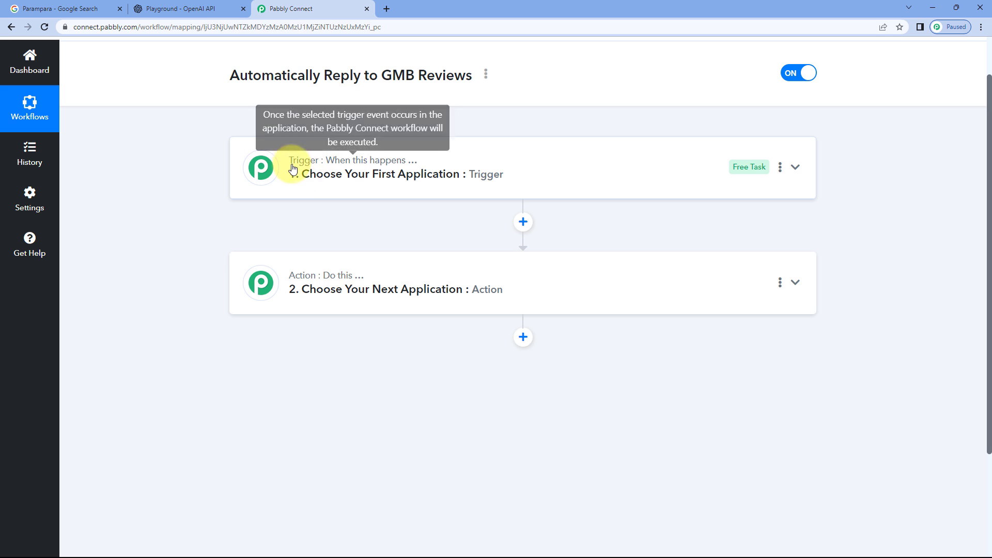
mouse_move(312, 283)
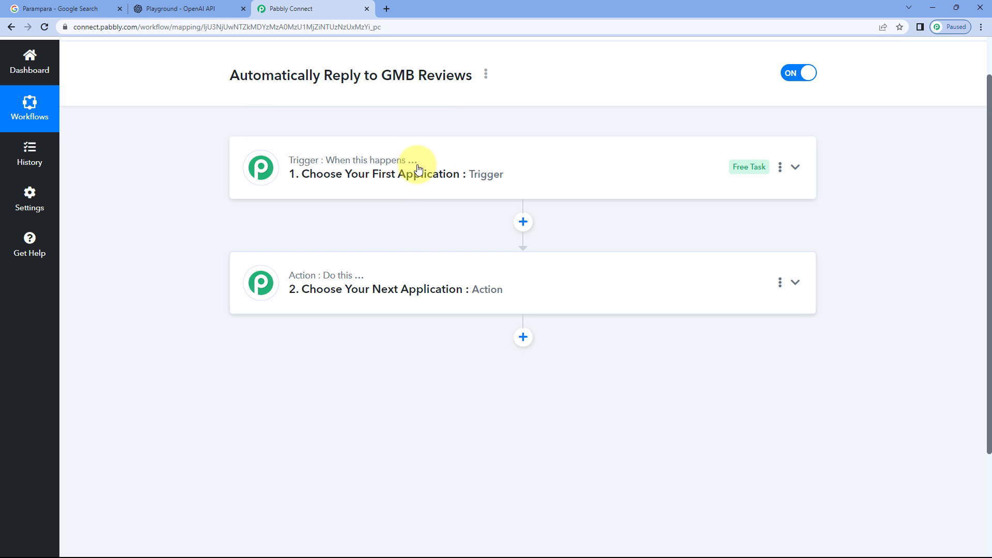
click(420, 182)
scroll(181, 223, down, 1)
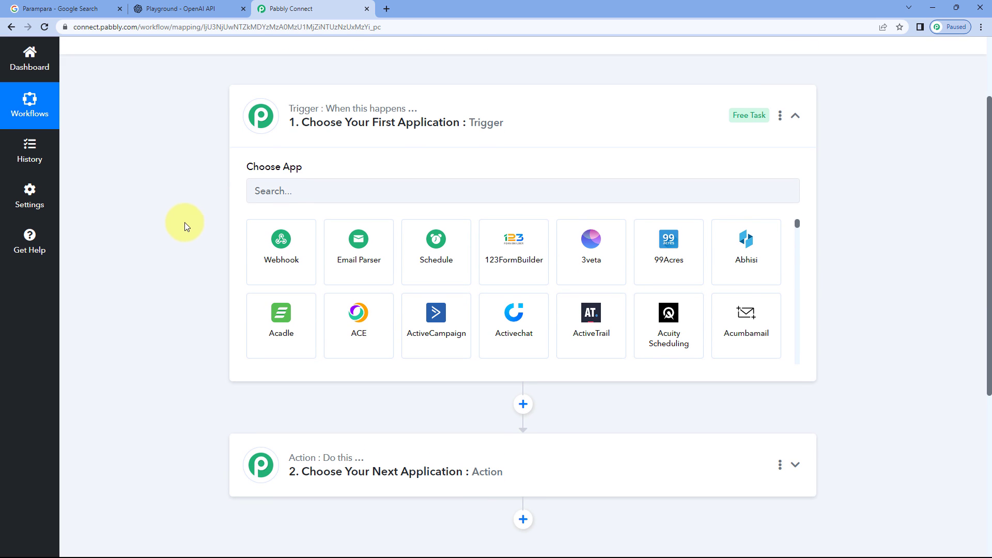
Switch to Google Search, examine the customer reviews of the Parampara business profile, and return to Pabbly Connect.
click(61, 8)
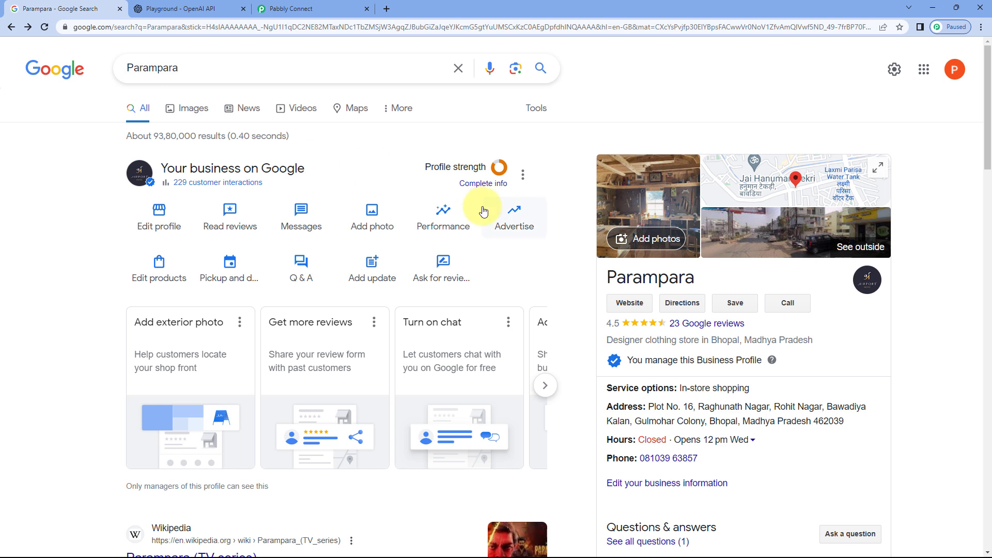
click(237, 212)
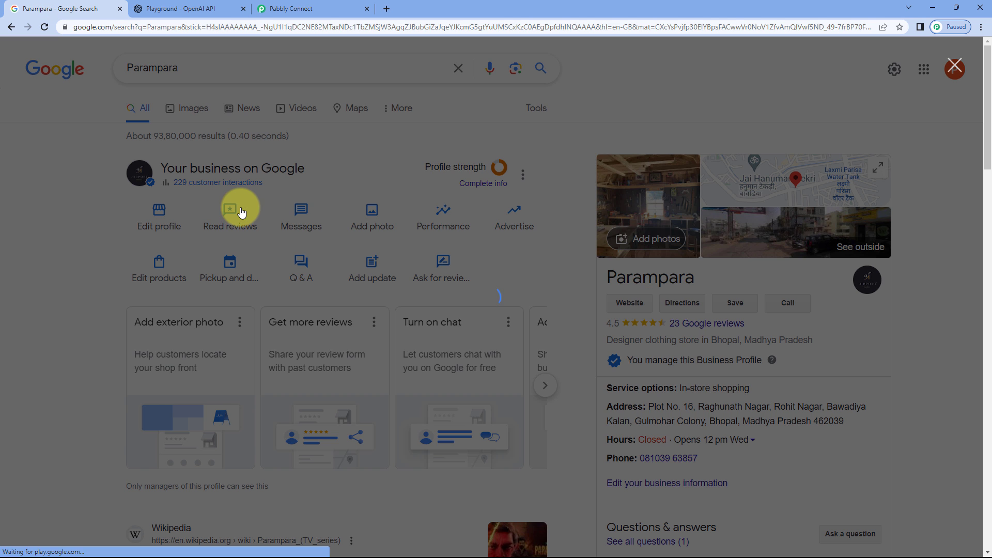
click(309, 7)
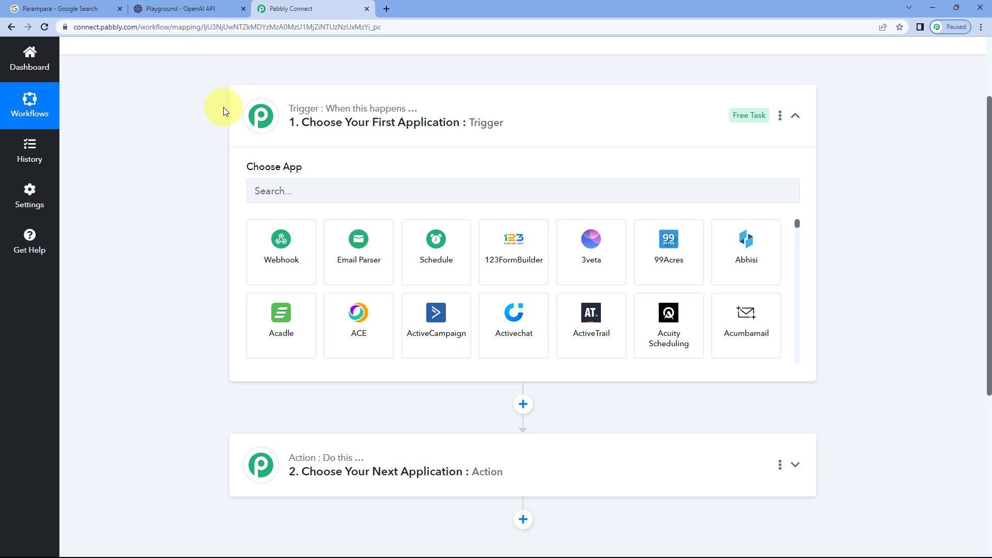
click(88, 8)
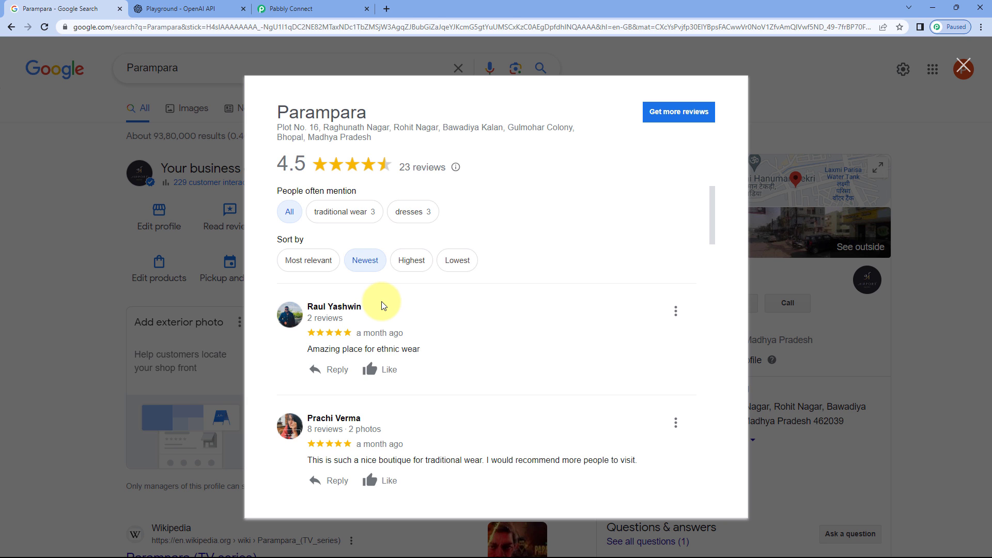
click(299, 5)
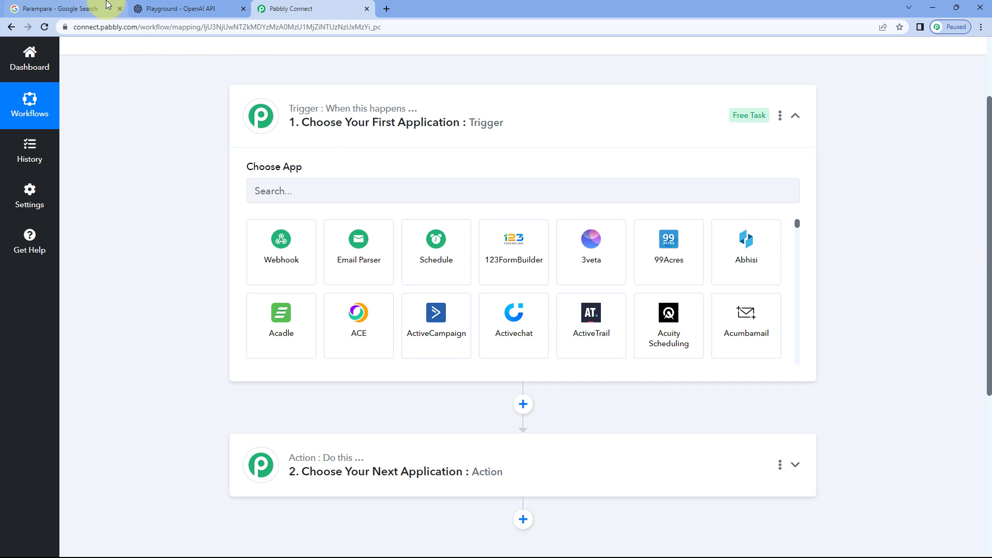
click(86, 8)
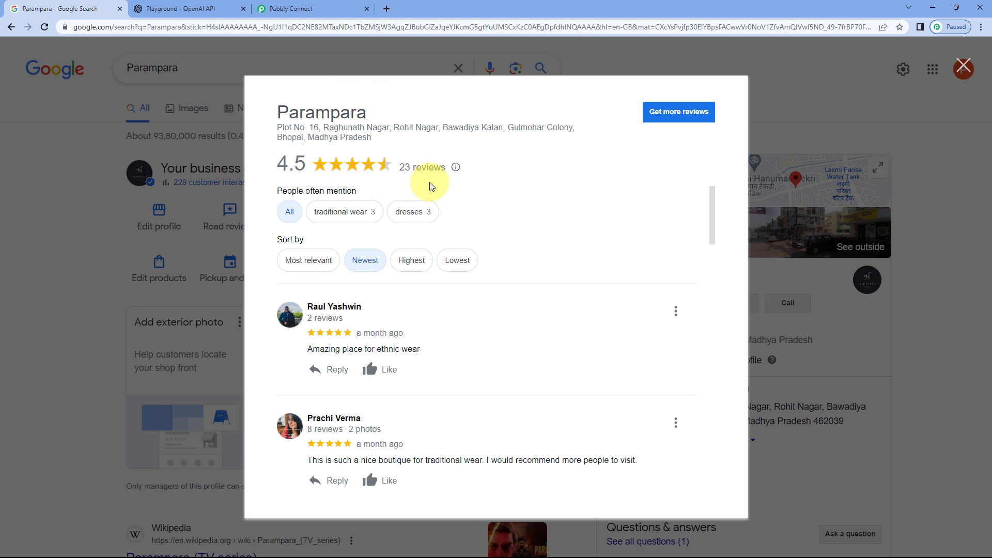
click(328, 7)
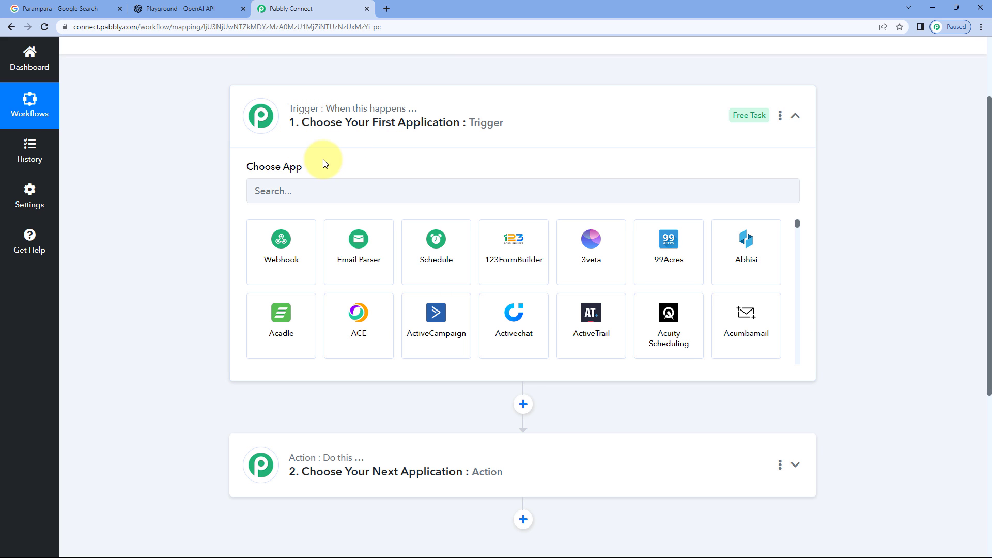
Choose Schedule by Pabbly as the trigger app and set the workflow to run at regular intervals.
click(415, 256)
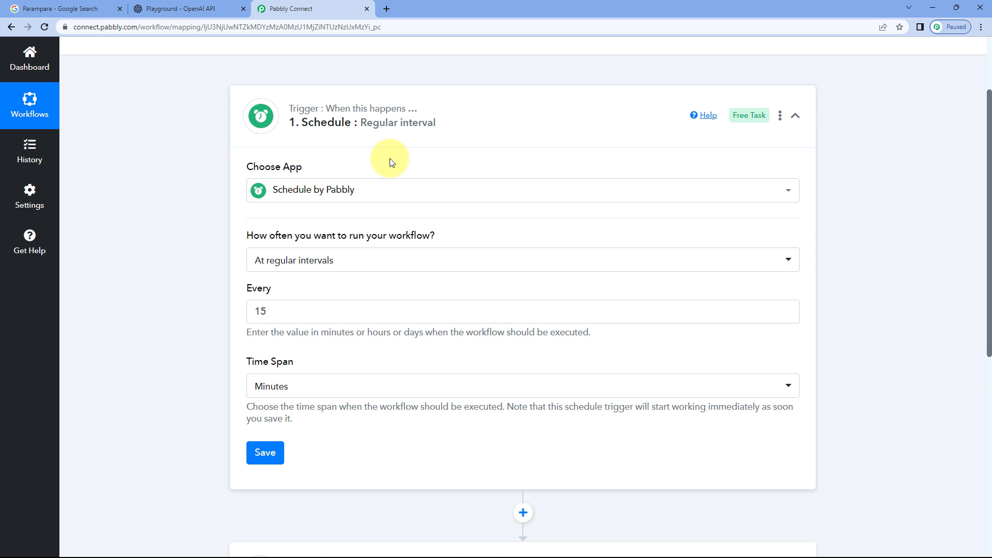
scroll(362, 144, down, 1)
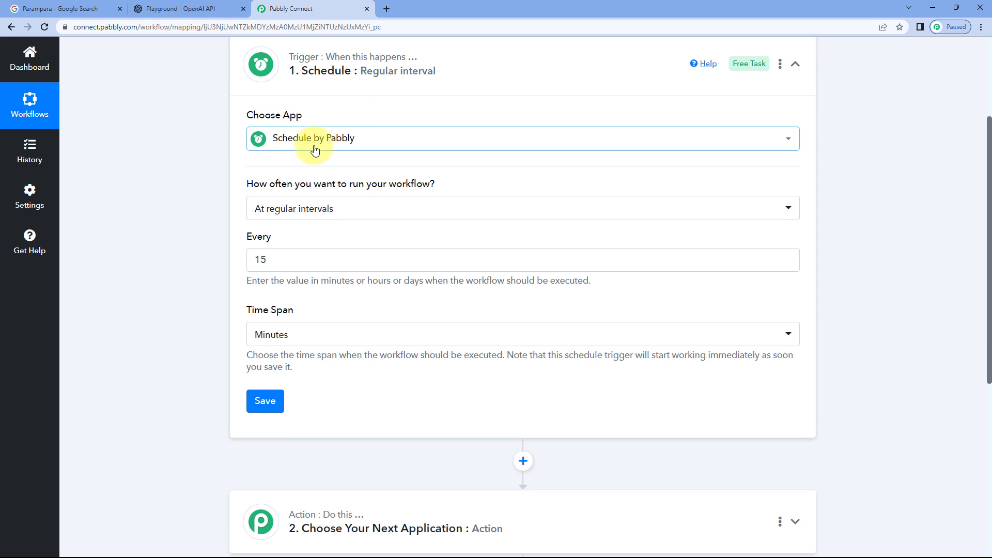
scroll(315, 103, down, 1)
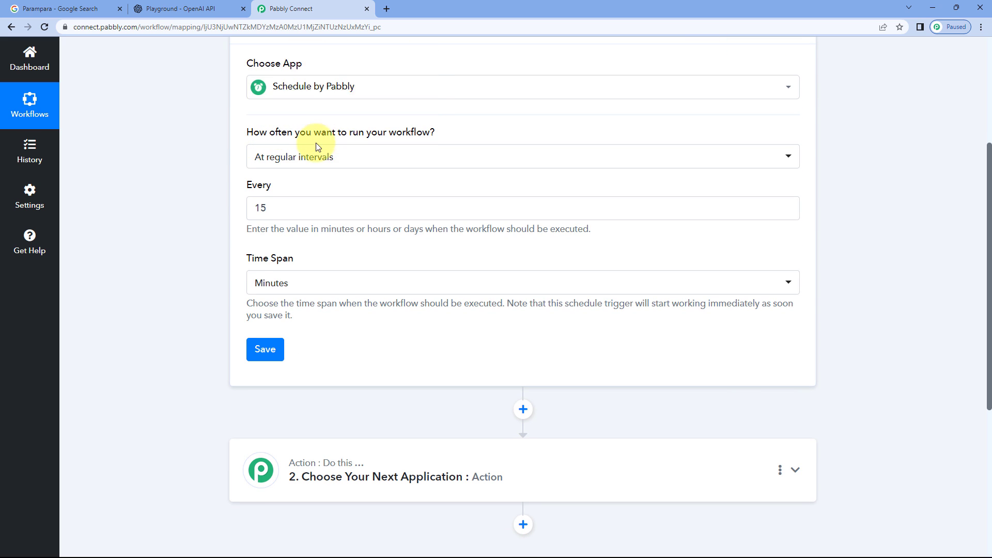
click(353, 163)
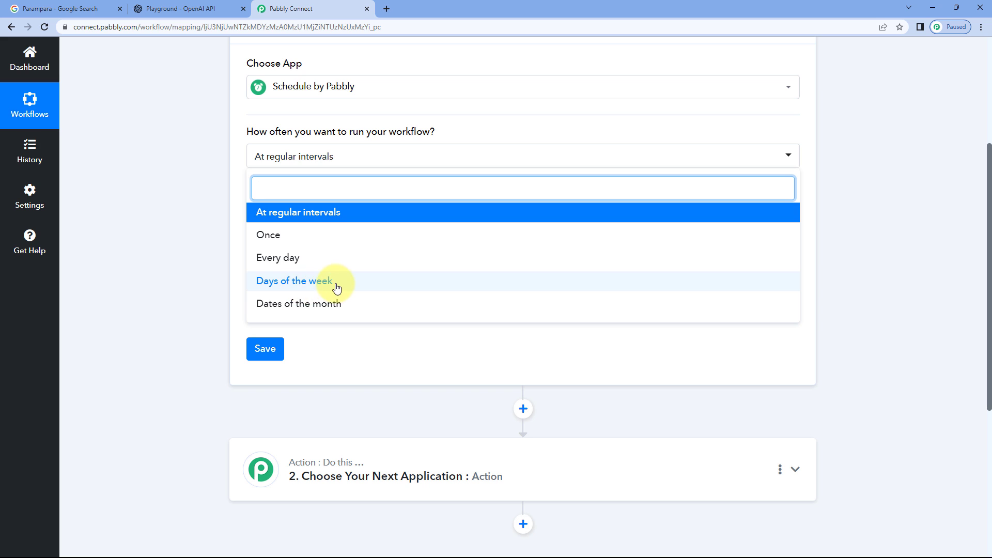
click(304, 219)
scroll(287, 187, down, 1)
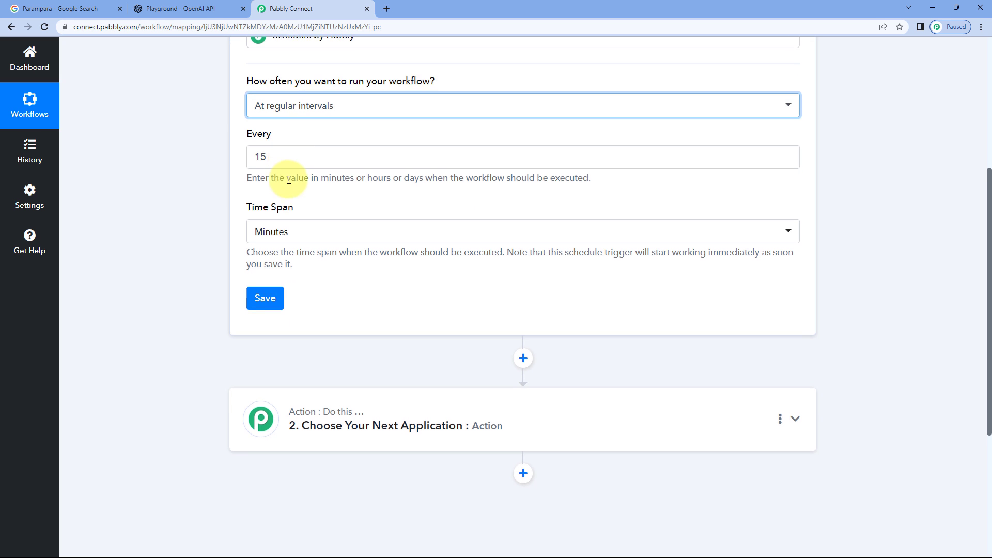
Use an interval of every 15 minutes for the schedule trigger and save it.
click(274, 154)
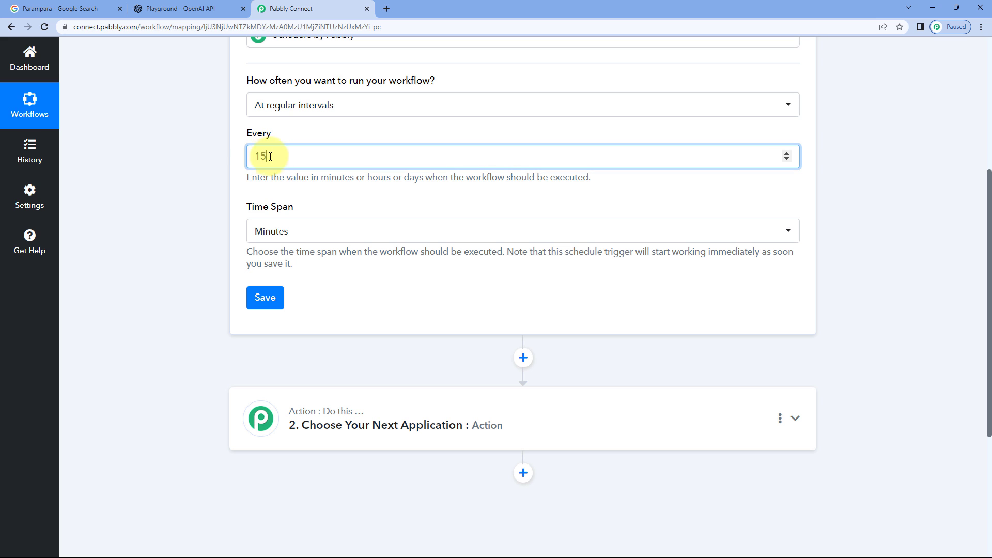
click(315, 231)
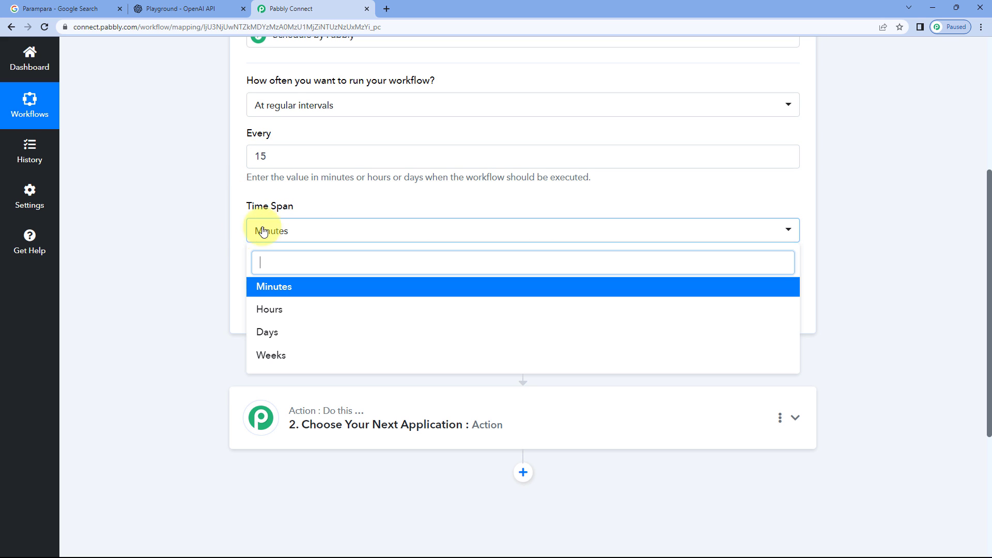
scroll(229, 231, down, 1)
click(264, 235)
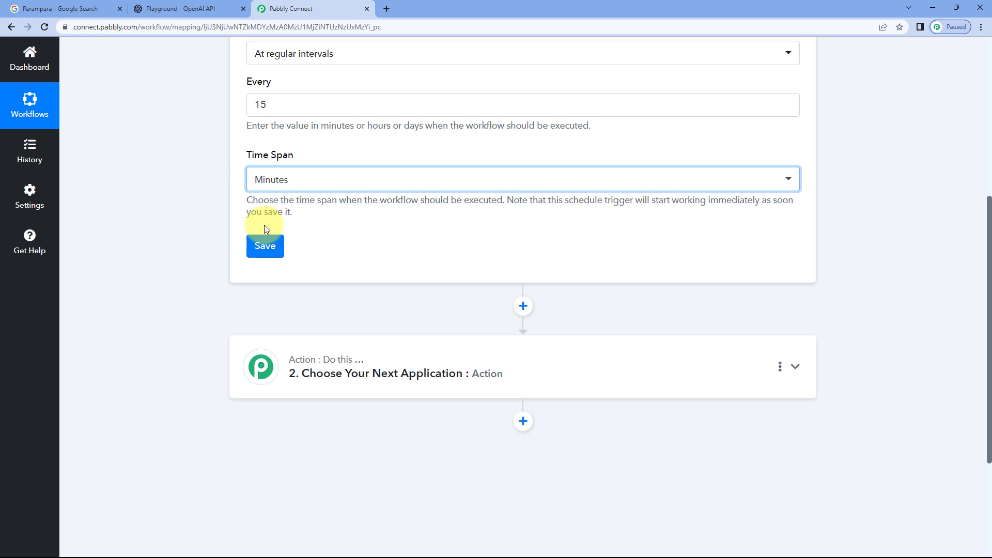
click(263, 246)
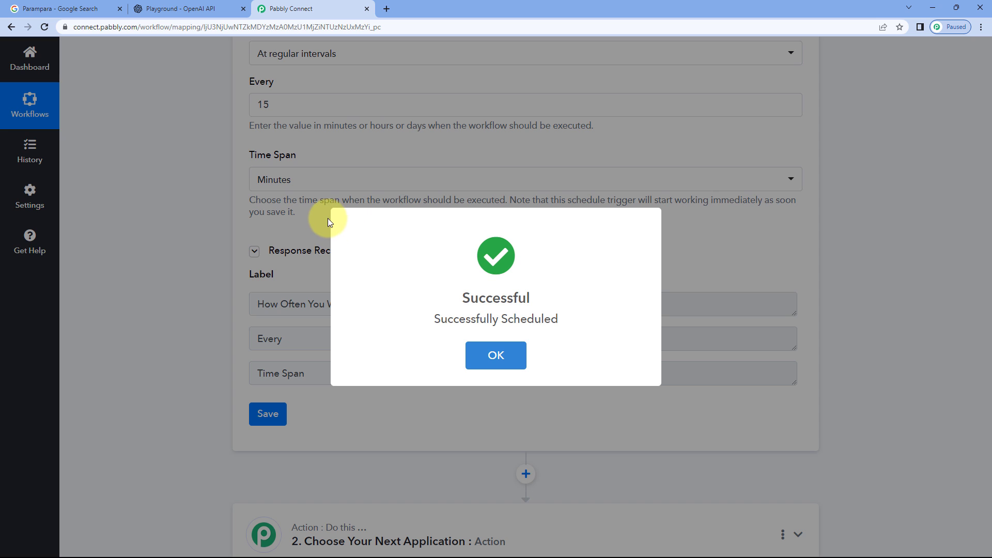
scroll(404, 223, up, 2)
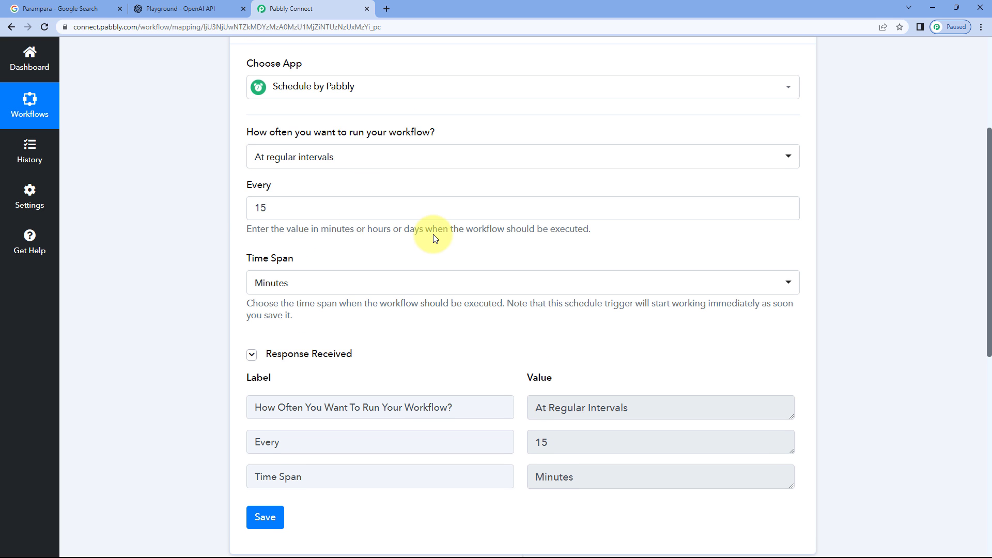
scroll(426, 235, down, 2)
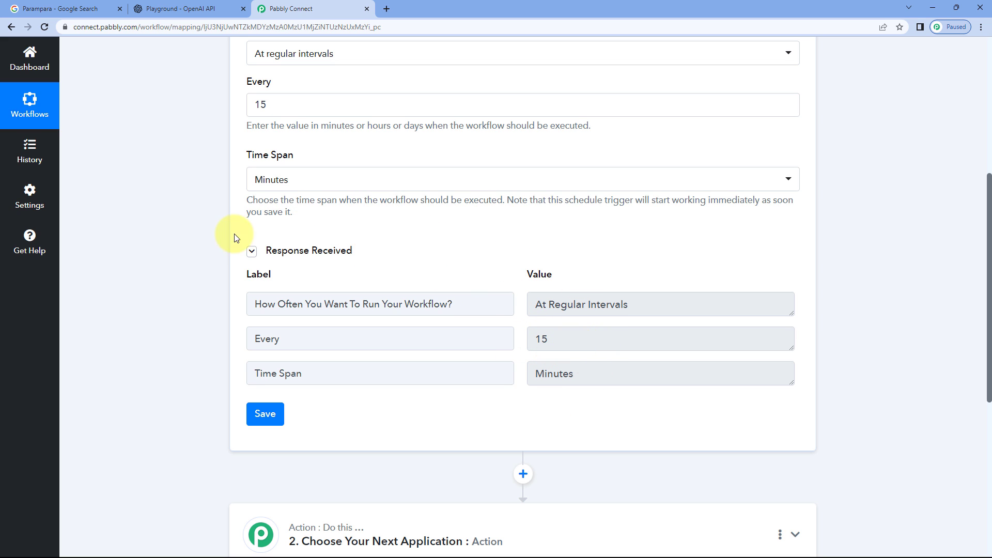
Search for Google My Business and choose it as the app for the workflow's second step.
scroll(215, 232, down, 5)
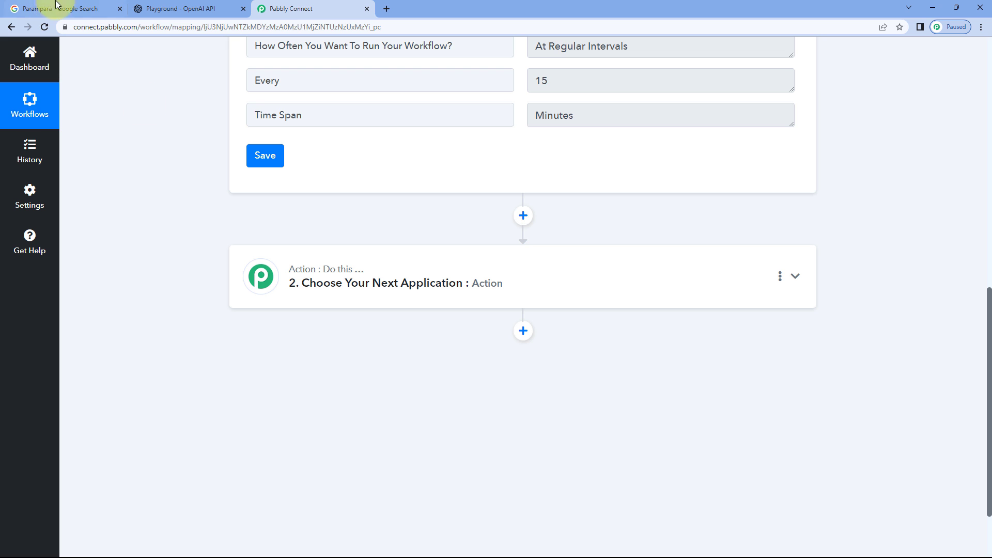
click(85, 8)
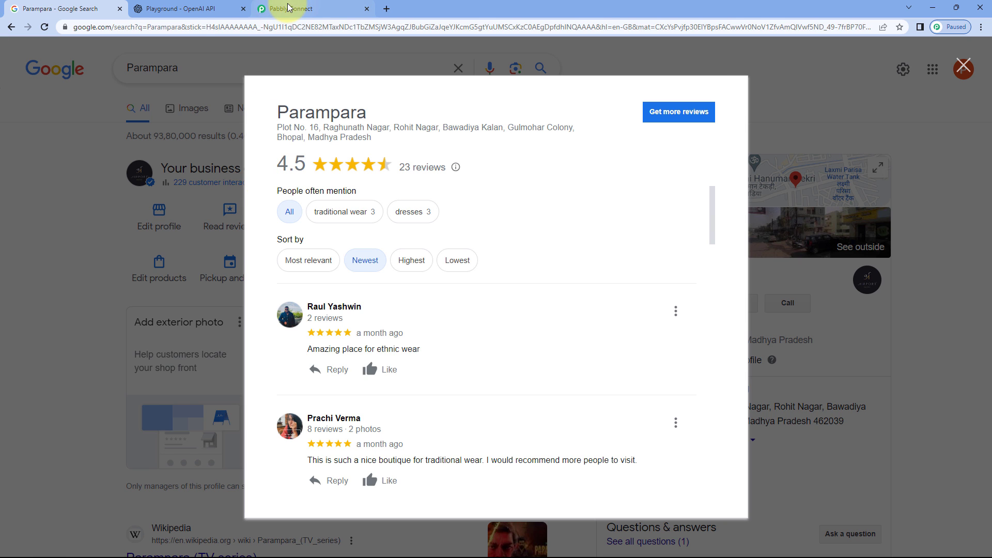
click(269, 9)
scroll(214, 216, down, 1)
scroll(215, 216, down, 1)
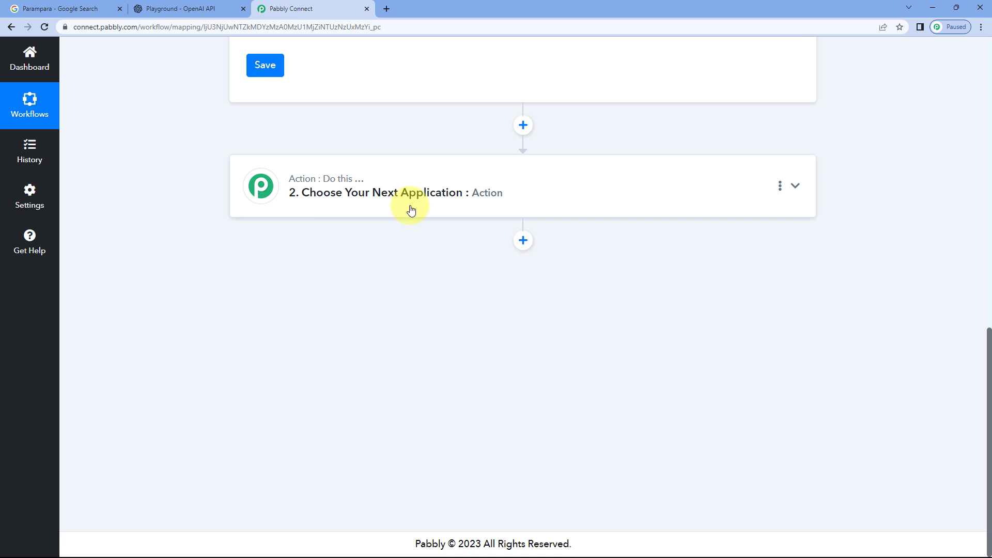
click(410, 209)
scroll(166, 229, down, 1)
click(293, 162)
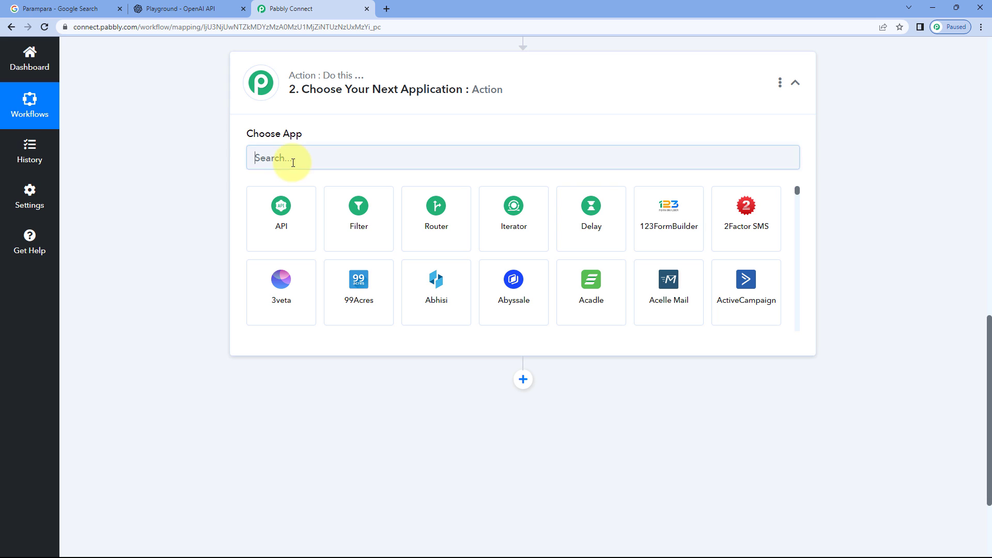
text(G)
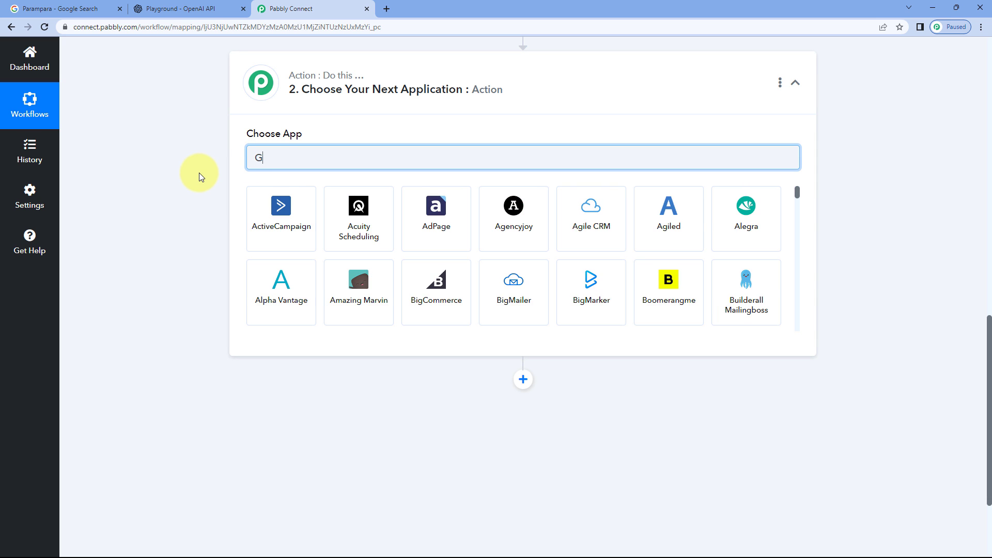
text(oogle My Bus)
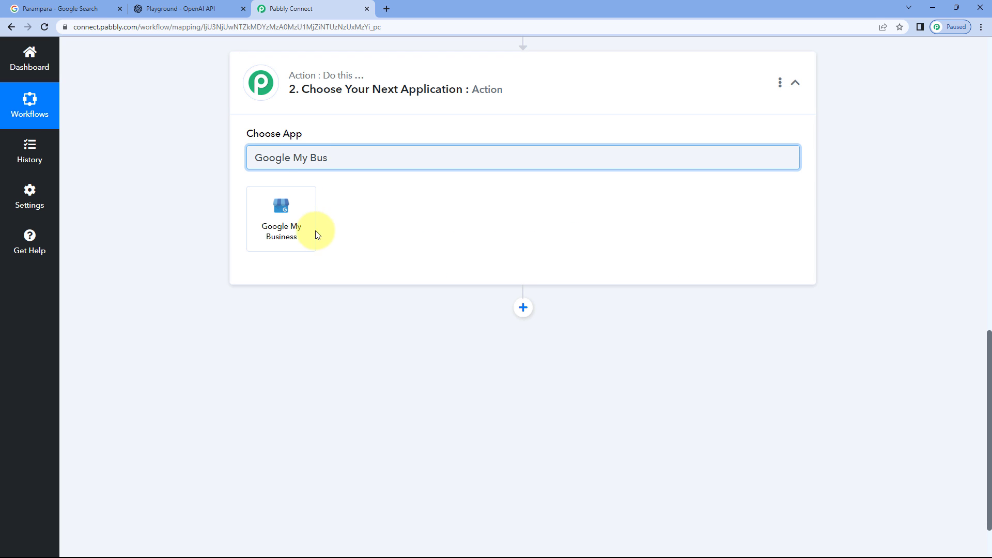
click(310, 228)
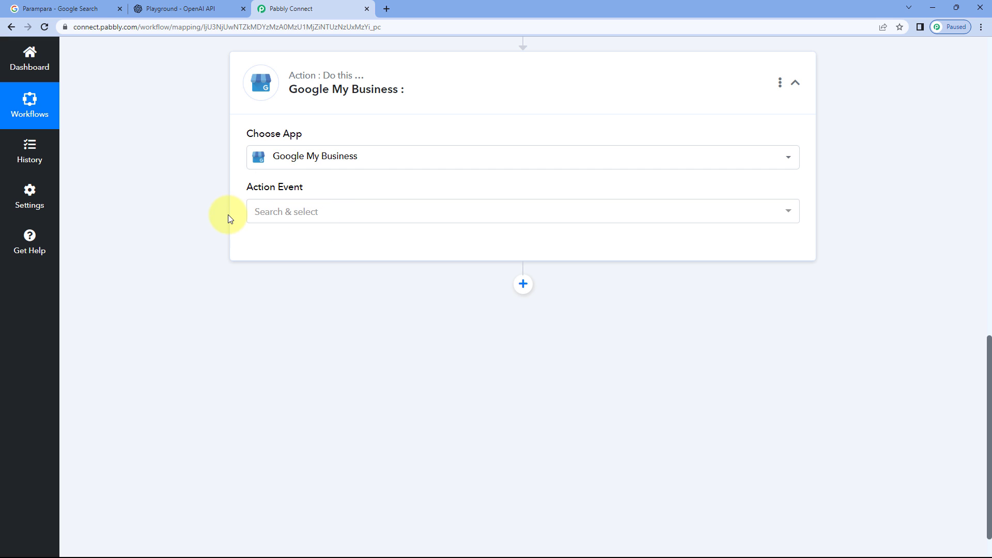
Set the Google My Business action event to Fetch Review.
click(328, 207)
scroll(201, 201, down, 1)
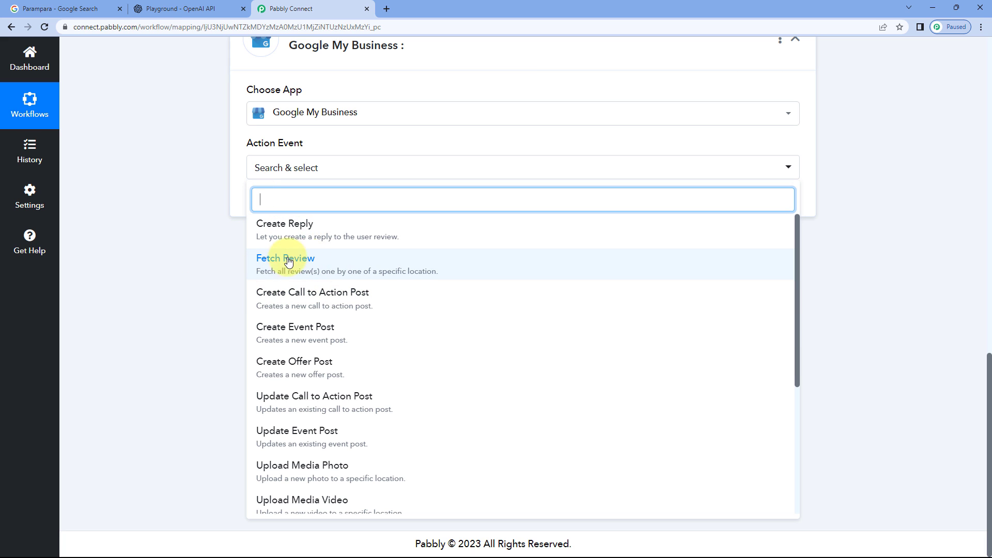
click(313, 265)
scroll(312, 264, up, 1)
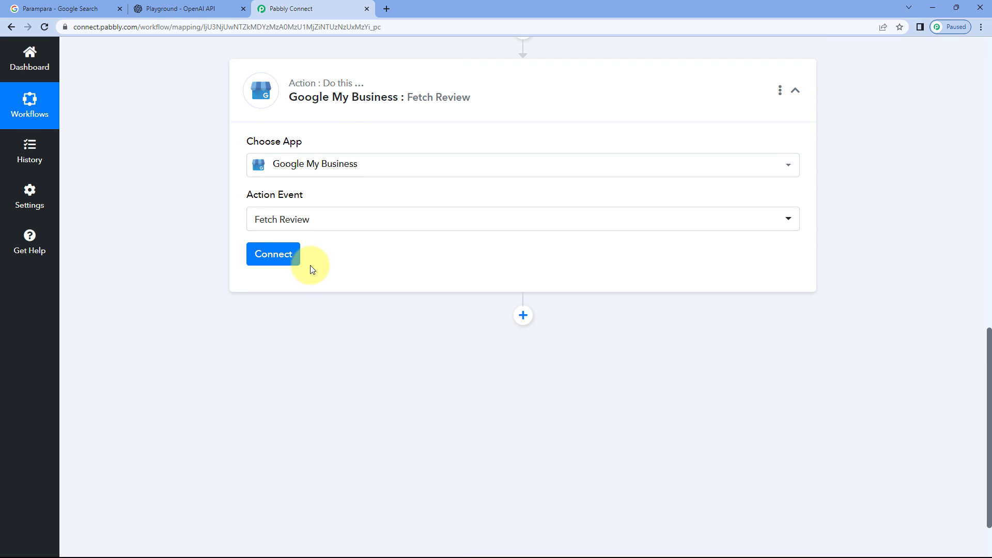
Add a new Google My Business connection by signing in with the Parampara Google account and granting Pabbly Connect access.
click(283, 256)
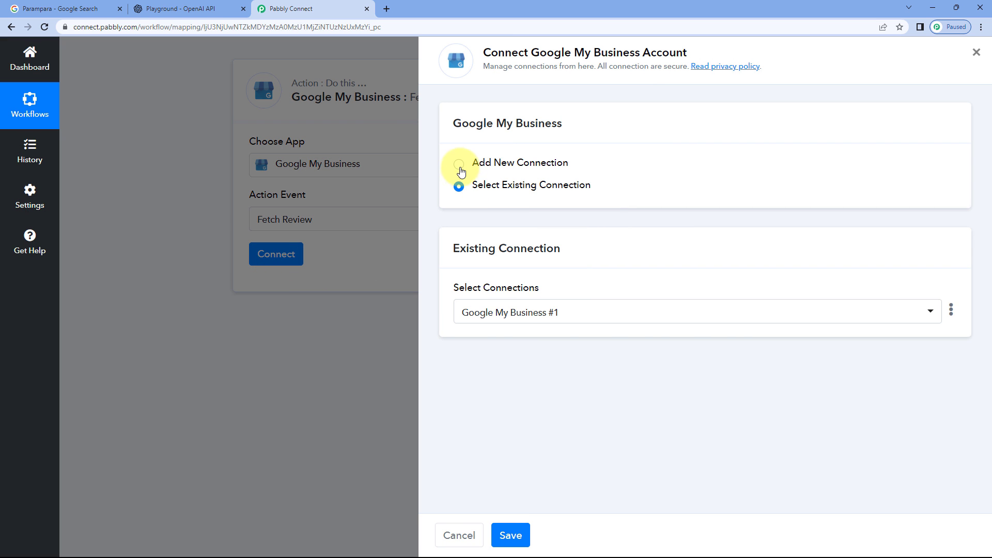
click(458, 165)
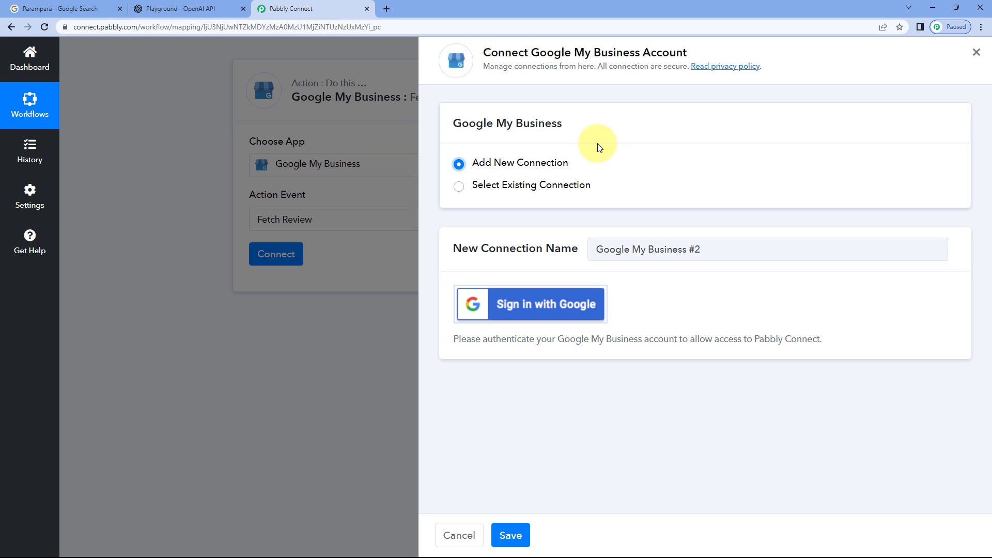
click(530, 313)
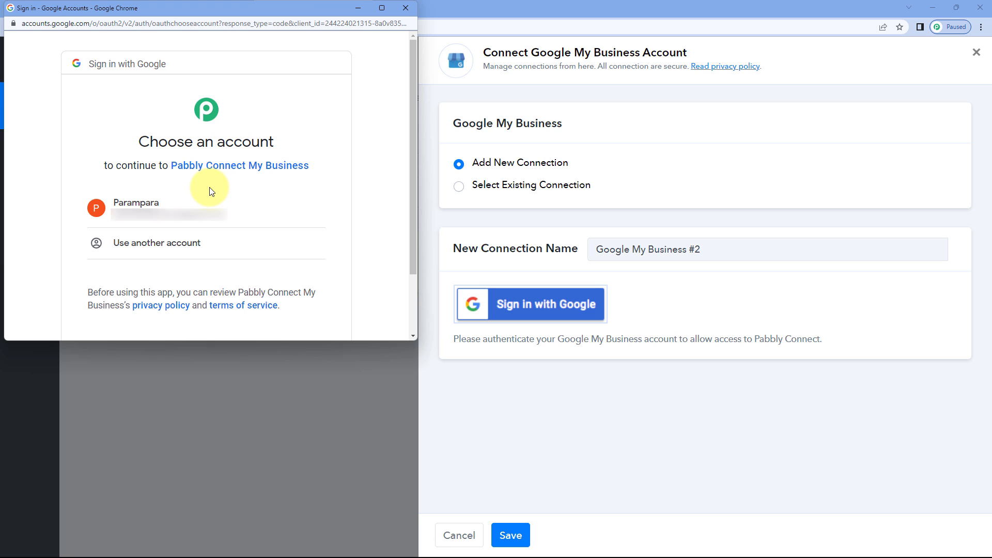
click(184, 207)
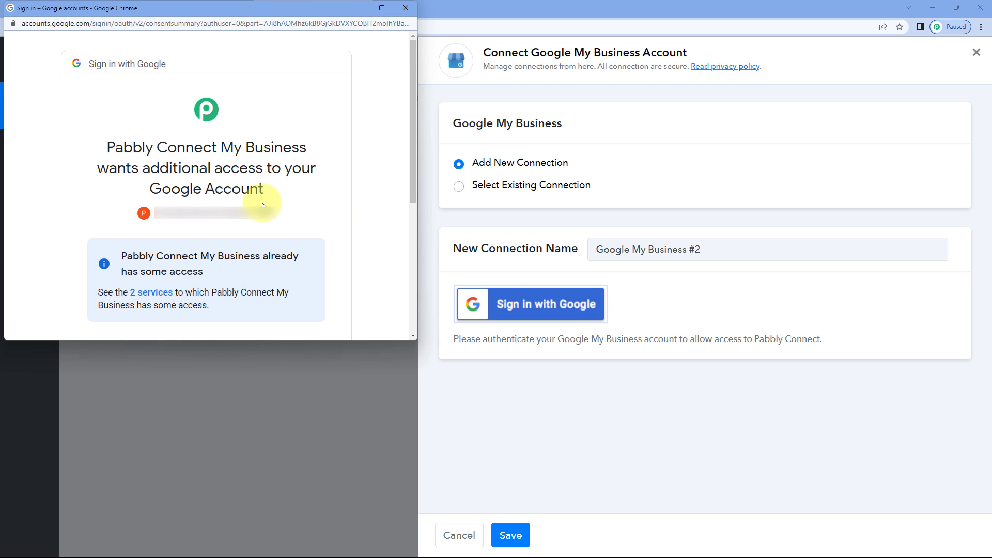
scroll(263, 207, down, 5)
click(264, 250)
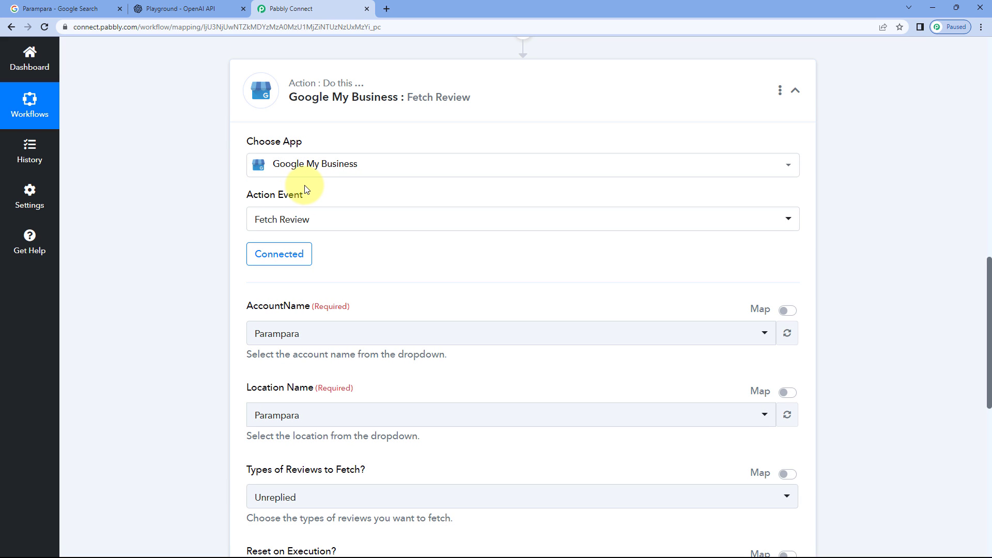
Choose Parampara as both the account name and the location name for fetching reviews.
scroll(213, 194, down, 1)
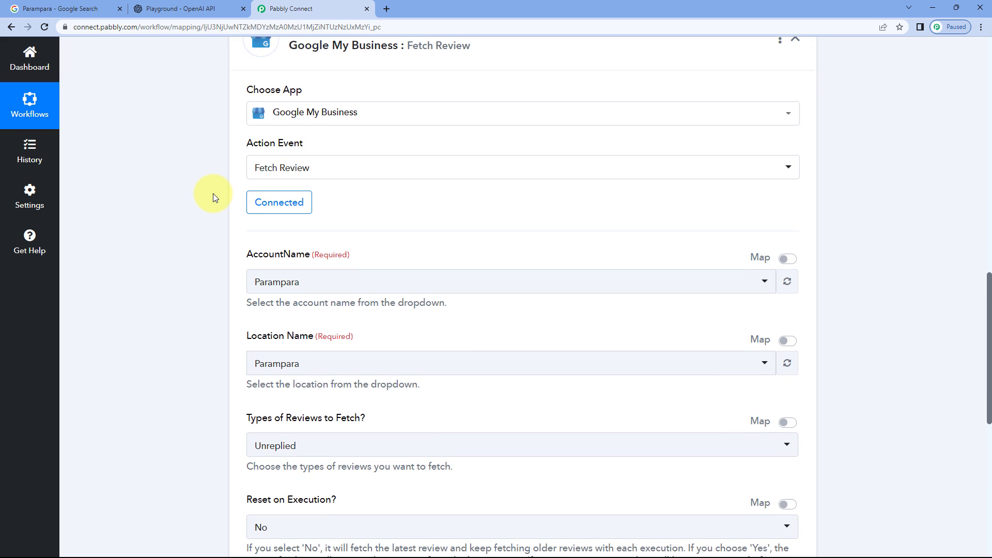
scroll(213, 193, down, 3)
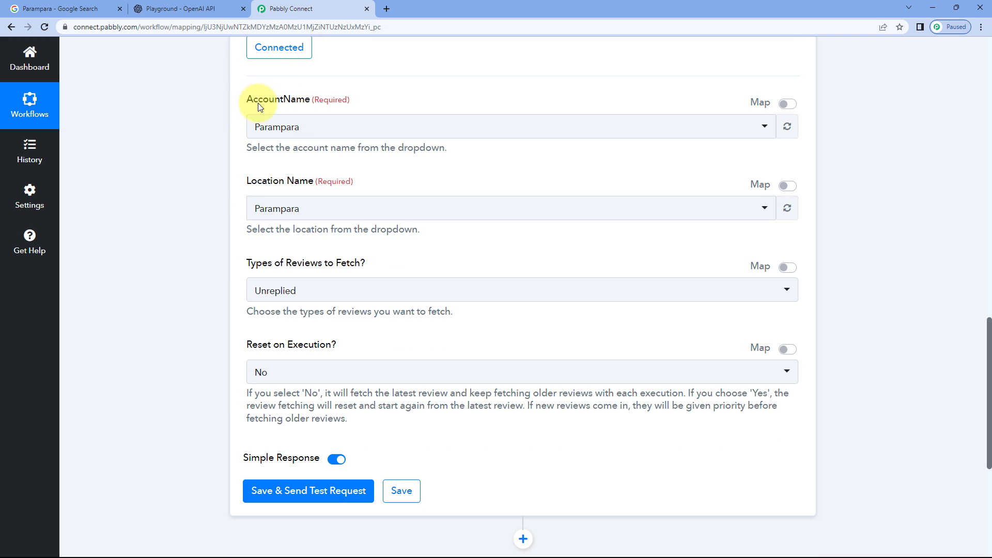
click(327, 127)
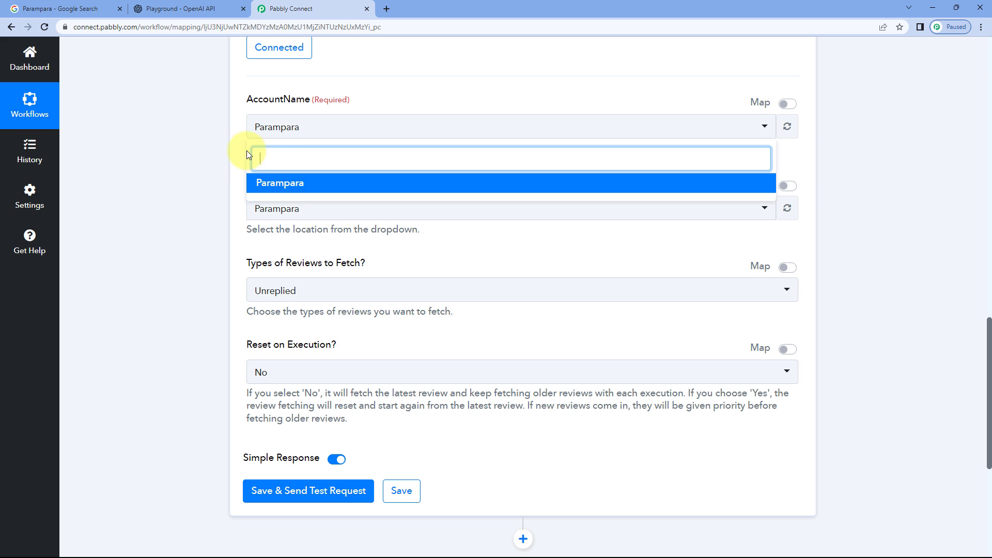
click(312, 184)
scroll(259, 159, down, 1)
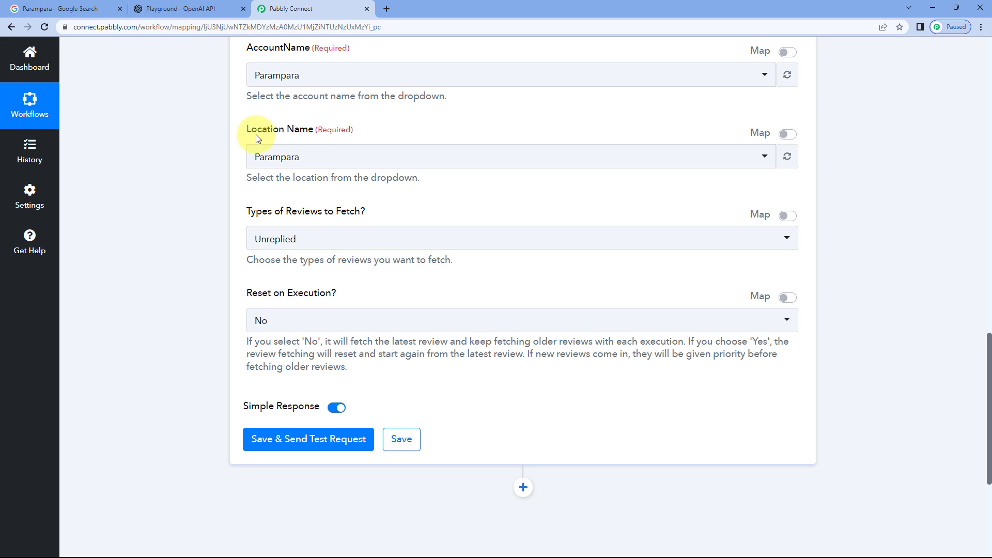
click(333, 153)
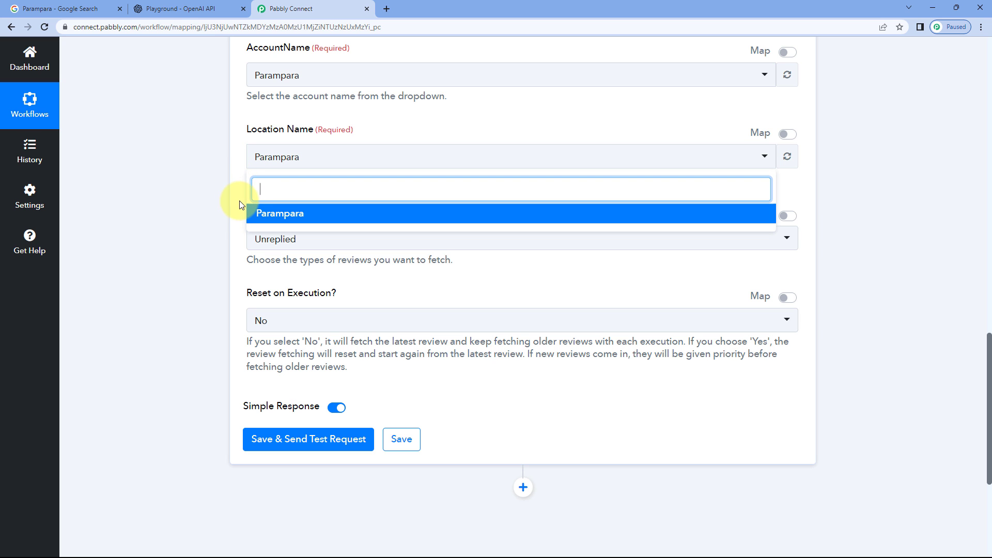
click(88, 9)
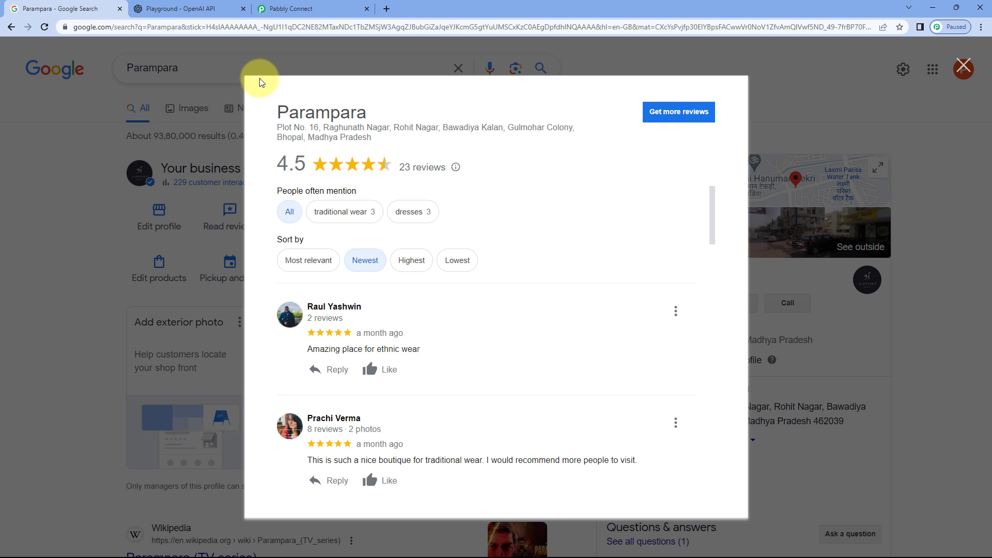
click(289, 9)
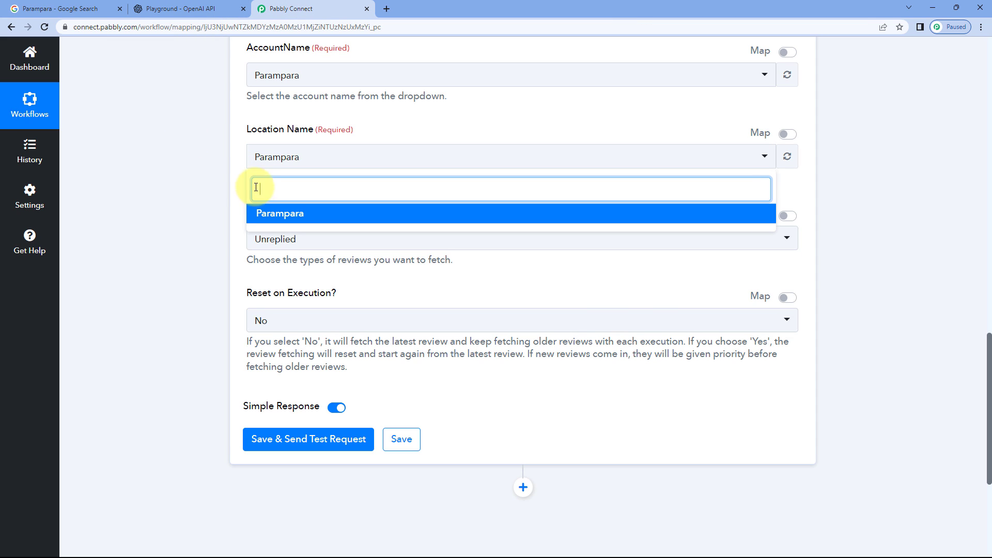
click(304, 215)
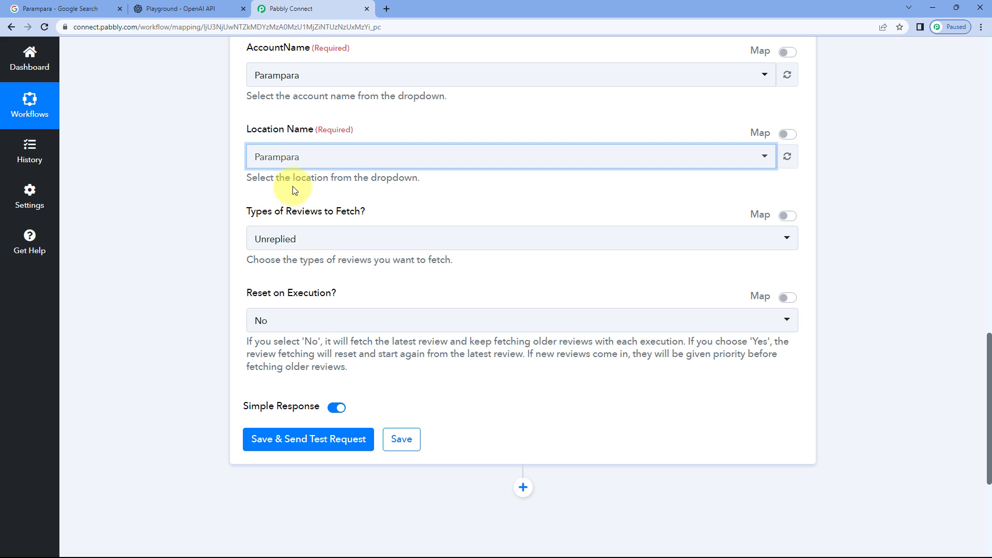
Set the types of reviews to fetch to Unreplied.
scroll(221, 190, down, 2)
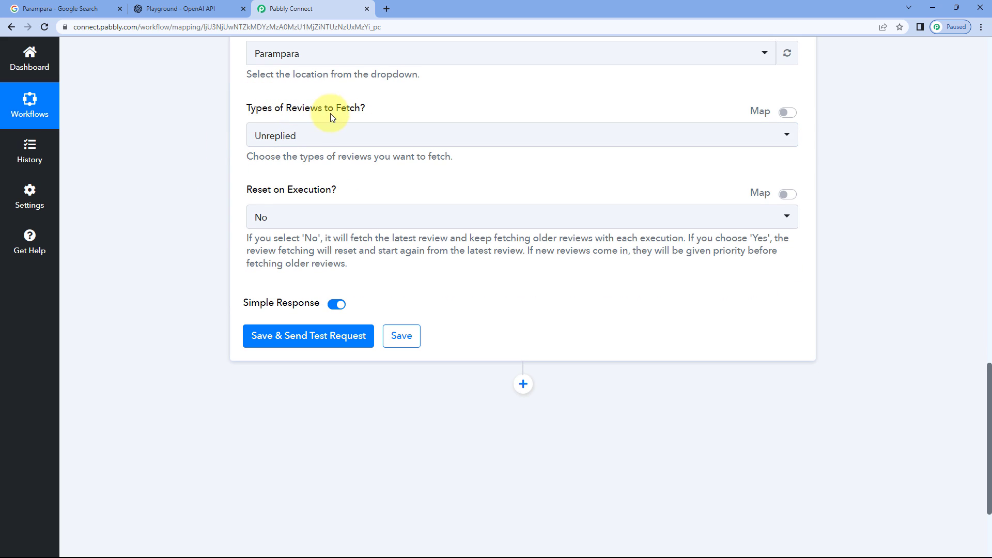
click(332, 136)
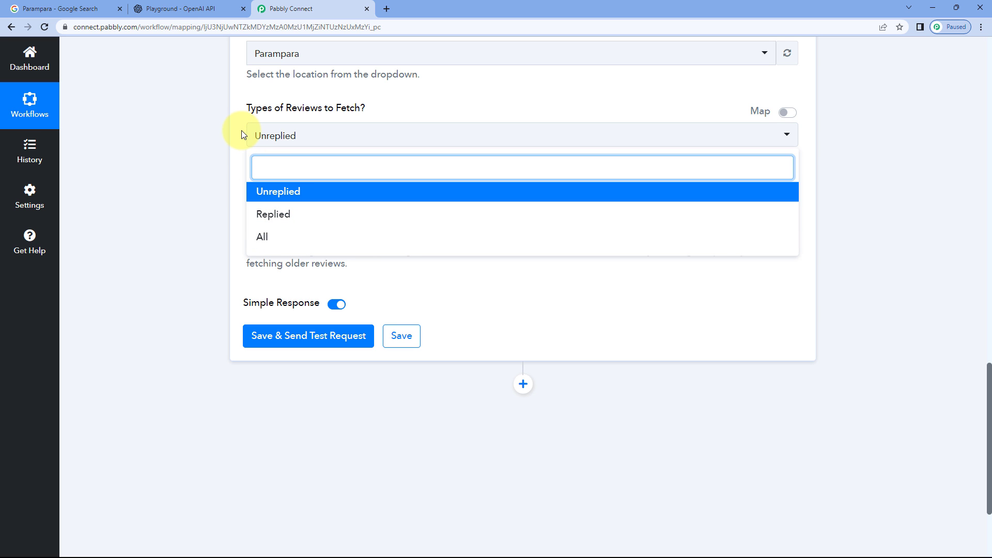
click(83, 9)
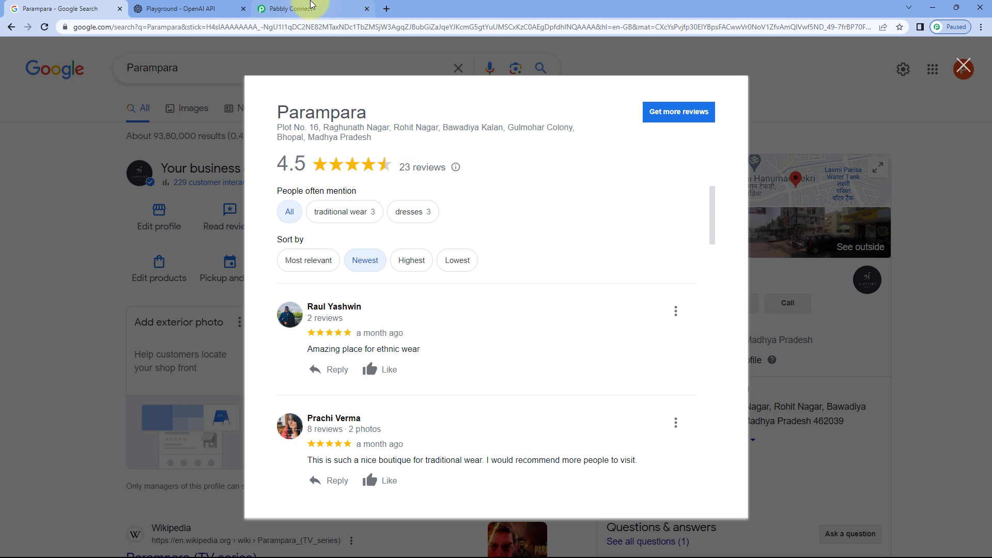
click(300, 9)
click(281, 191)
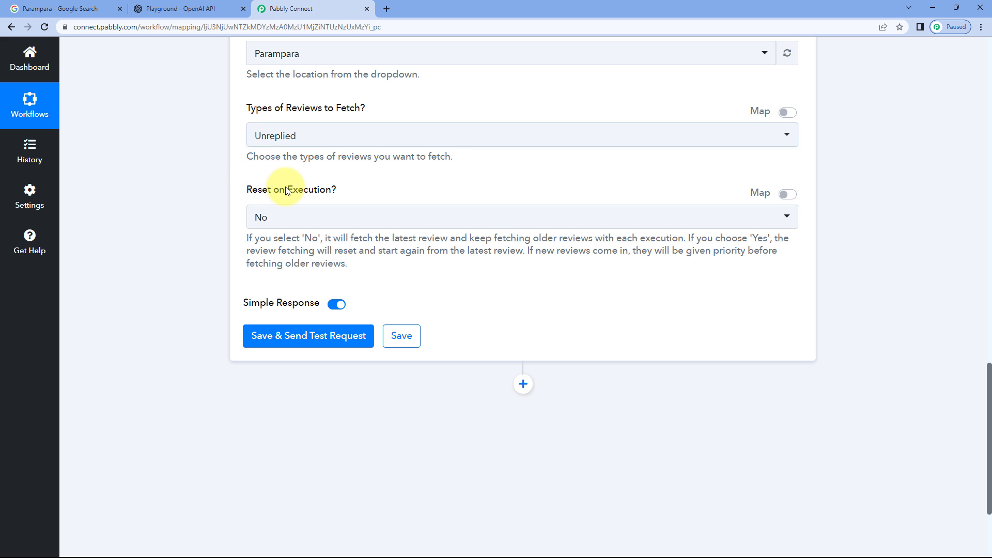
click(246, 168)
Examine the order of the newest Parampara reviews on Google against the Reset on Execution option in Pabbly Connect.
scroll(245, 163, down, 1)
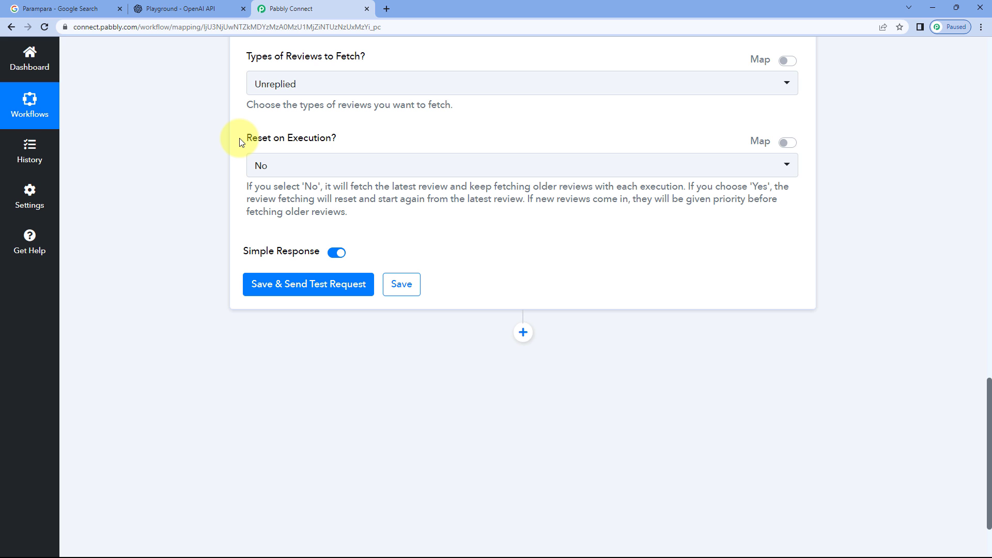
click(57, 9)
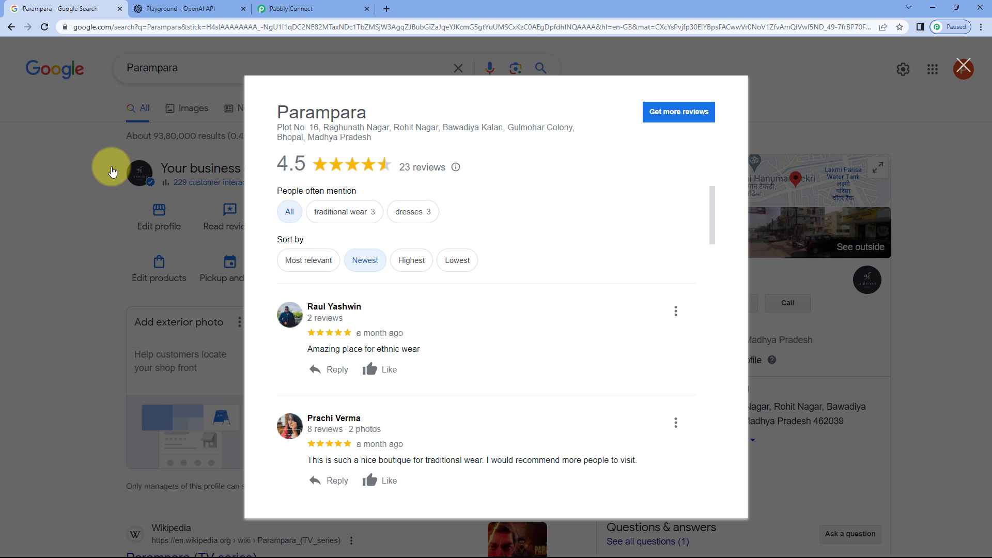
scroll(505, 219, down, 1)
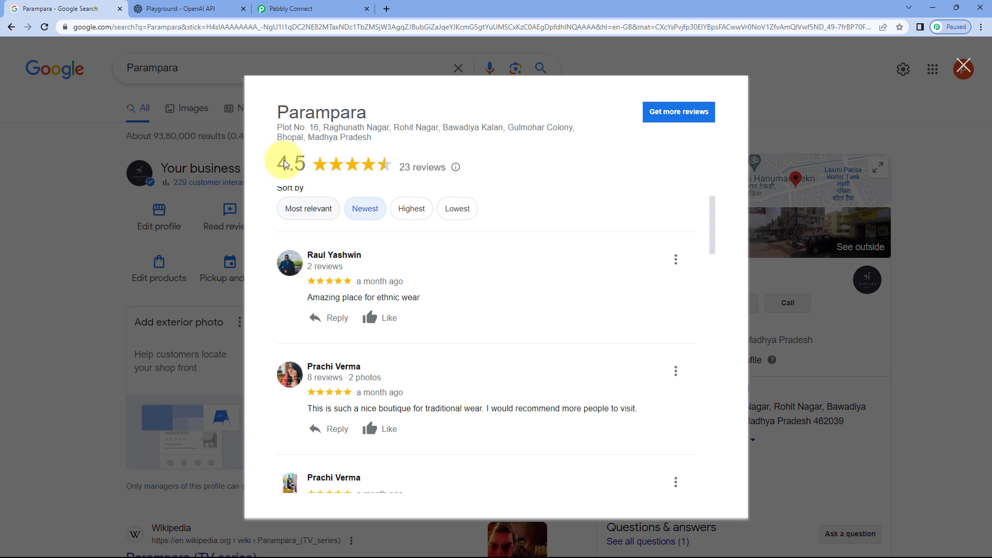
click(298, 10)
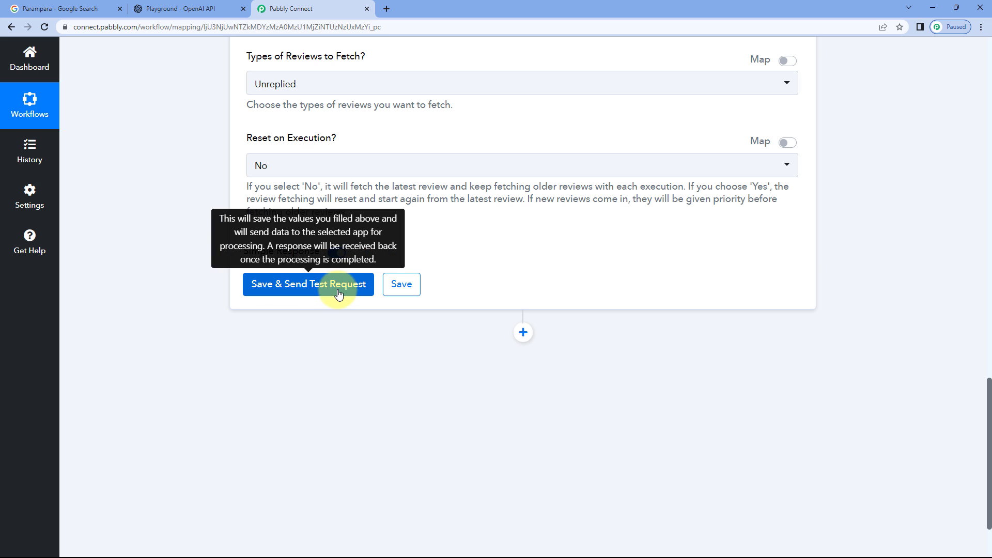
click(74, 8)
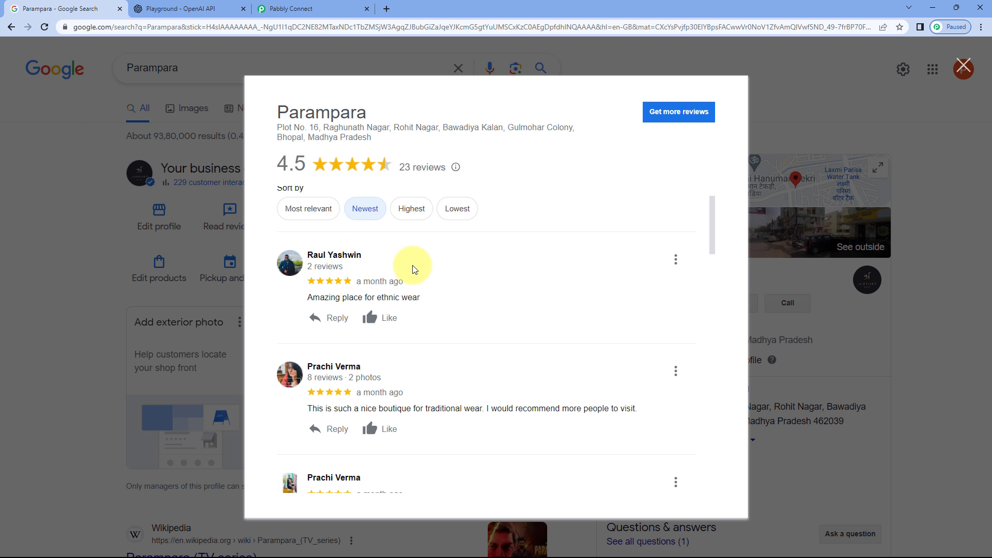
click(289, 9)
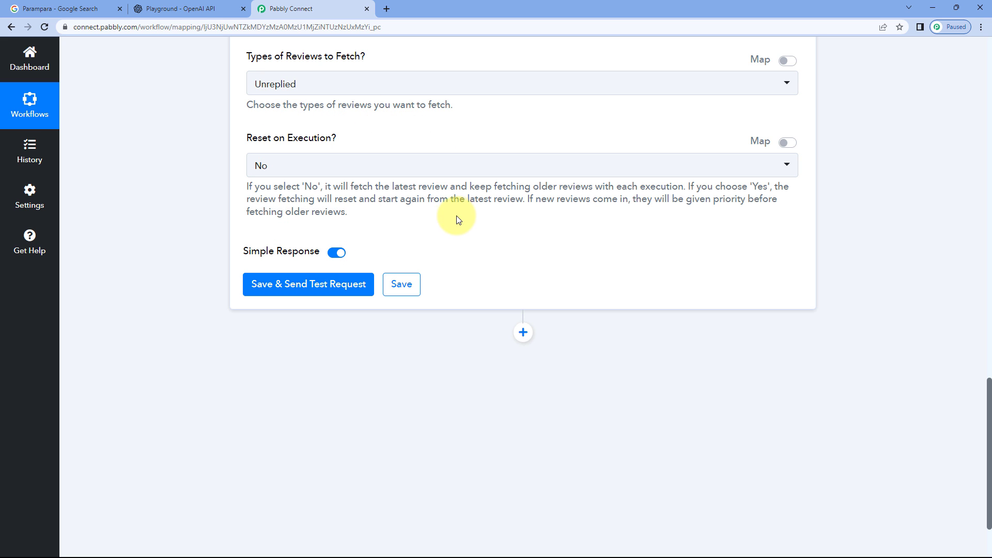
click(77, 9)
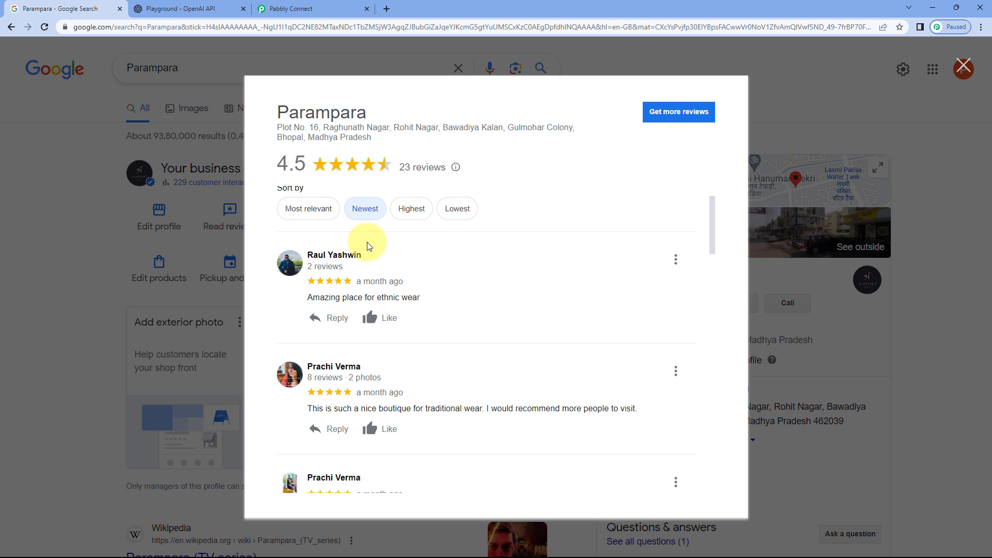
scroll(370, 246, down, 1)
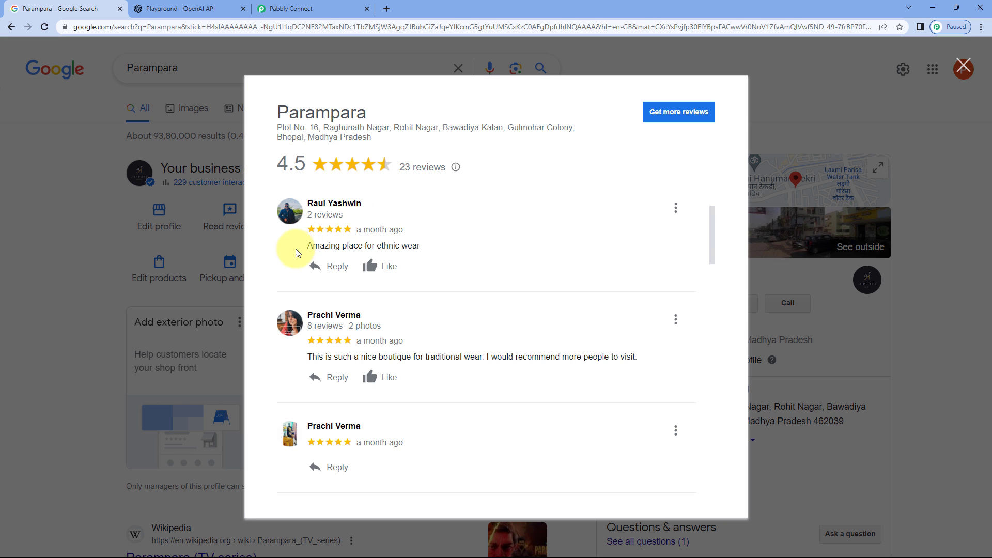
click(283, 6)
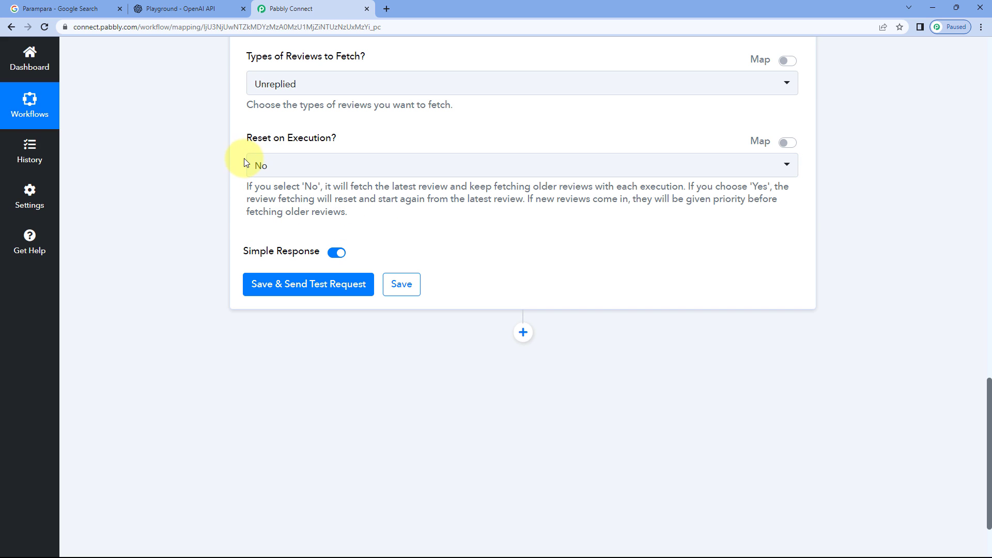
click(93, 9)
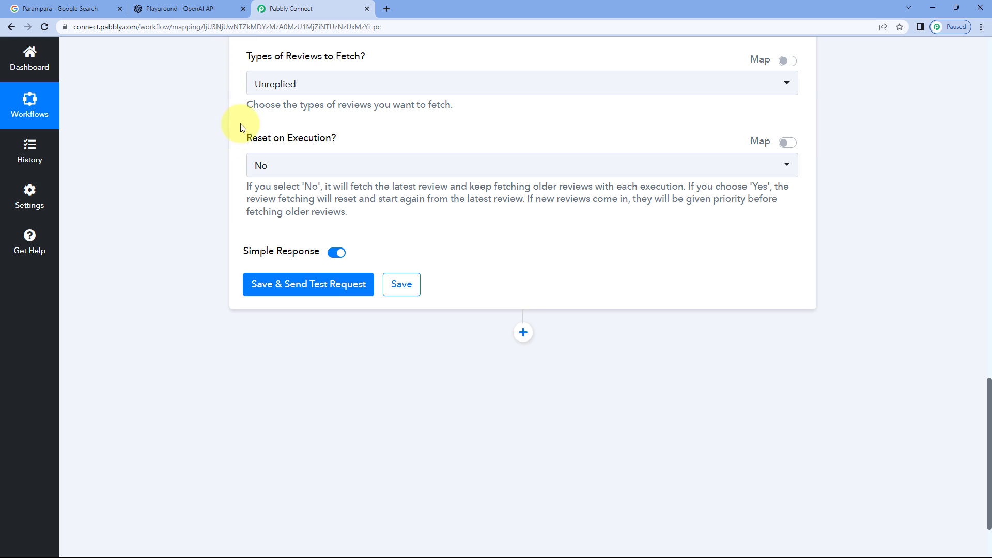
click(81, 6)
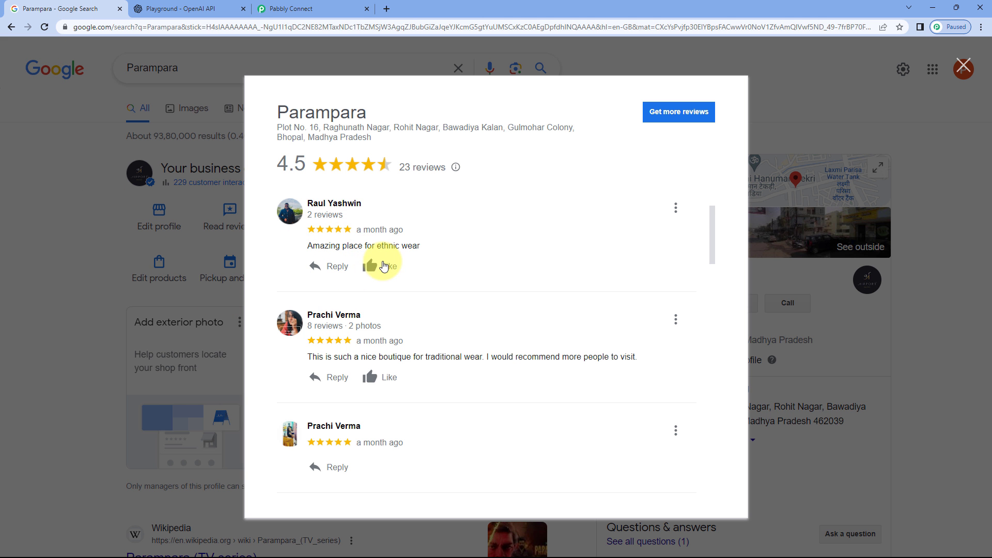
scroll(439, 261, down, 1)
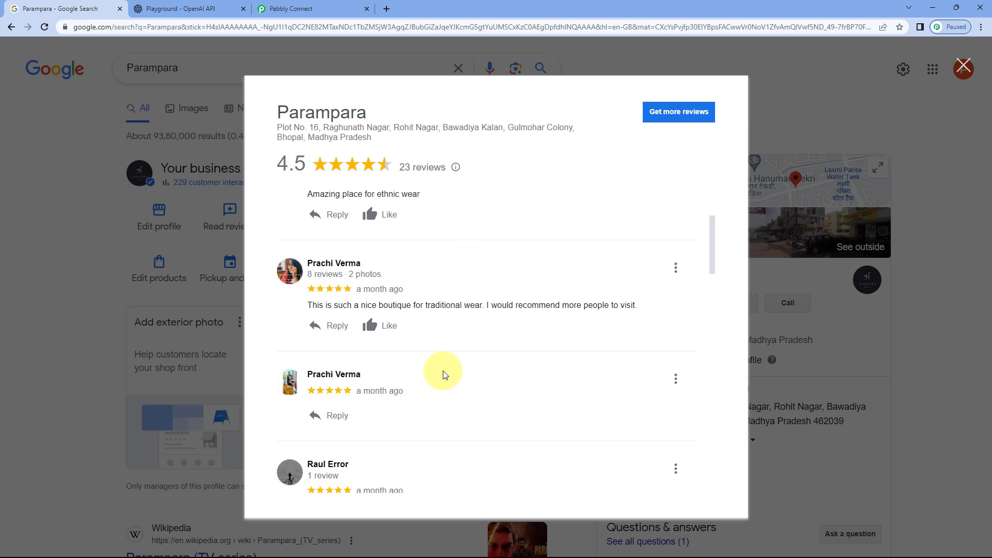
scroll(445, 375, up, 3)
click(290, 9)
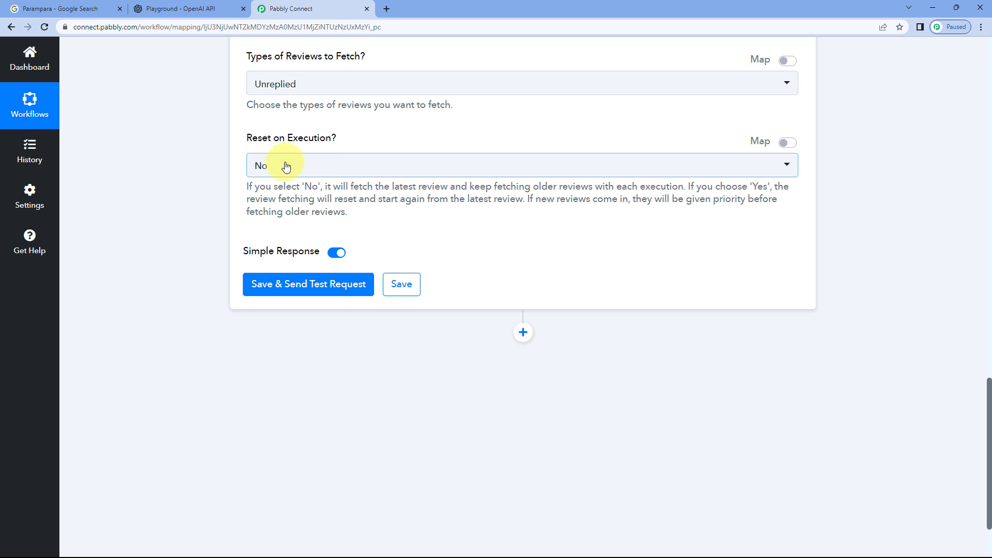
Save the Fetch Review step with a test request and examine the review fields in the received response.
click(305, 289)
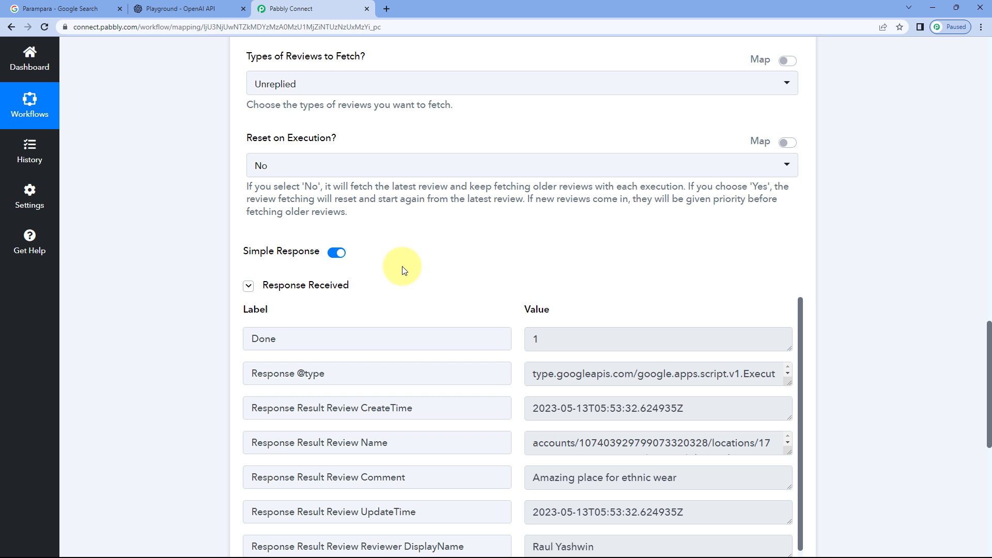
scroll(383, 252, down, 1)
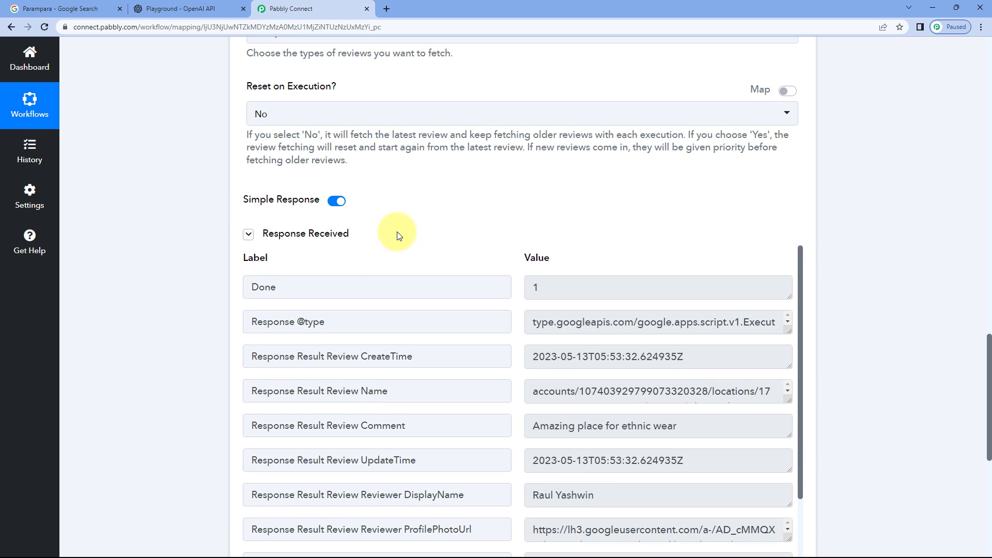
scroll(477, 227, down, 1)
scroll(497, 201, down, 1)
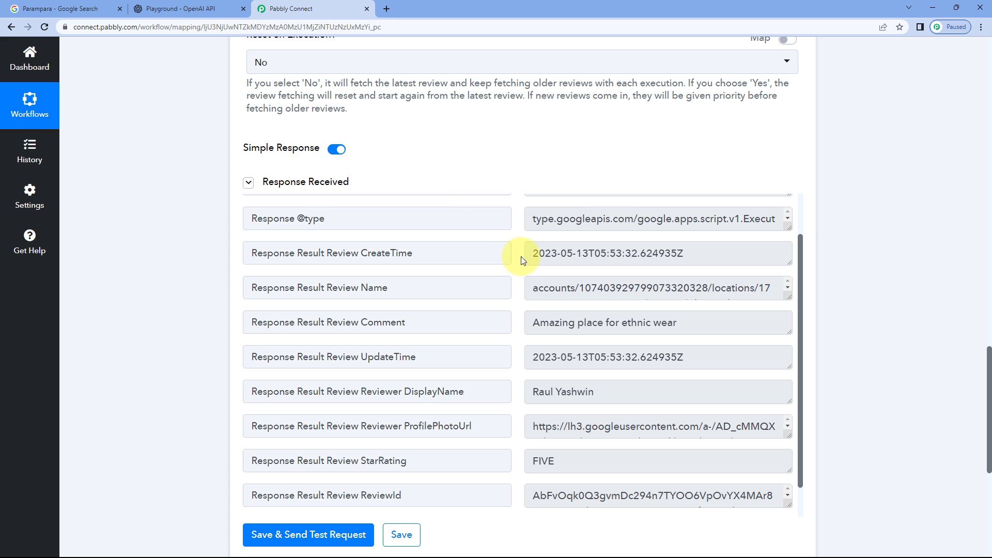
drag(531, 249, 691, 250)
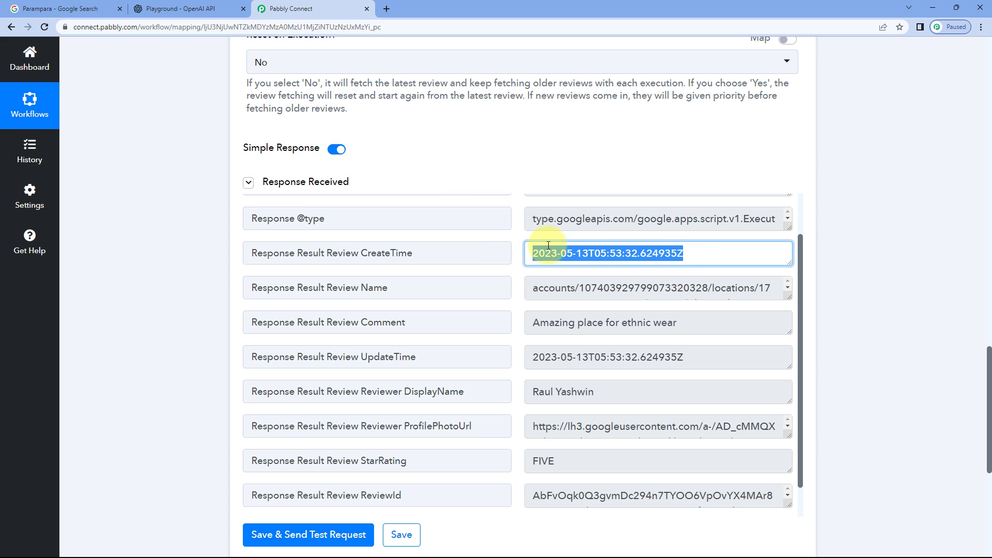
scroll(512, 253, up, 1)
scroll(514, 266, down, 2)
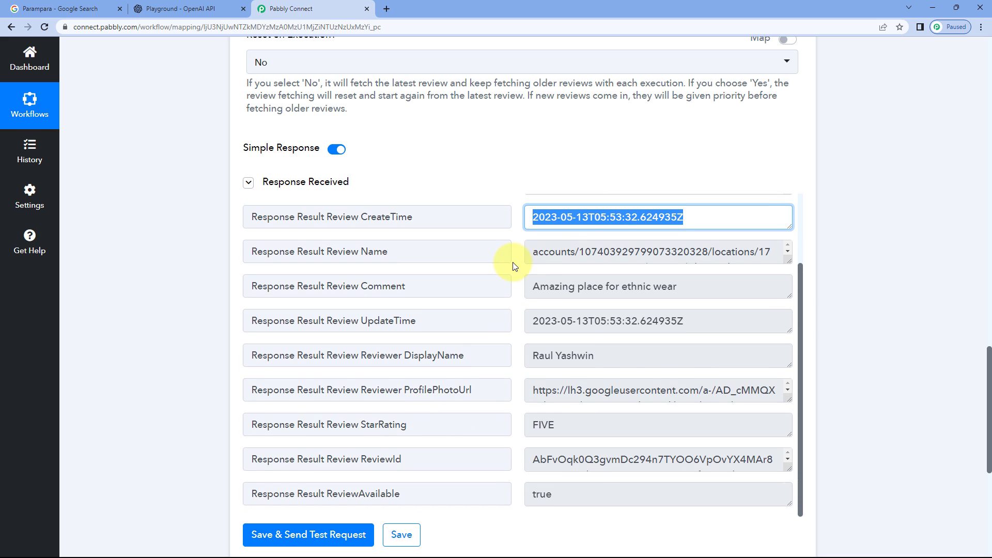
Examine the review comment, reviewer name, star rating and review availability fields in the received response.
drag(527, 284, 709, 284)
drag(788, 296, 789, 322)
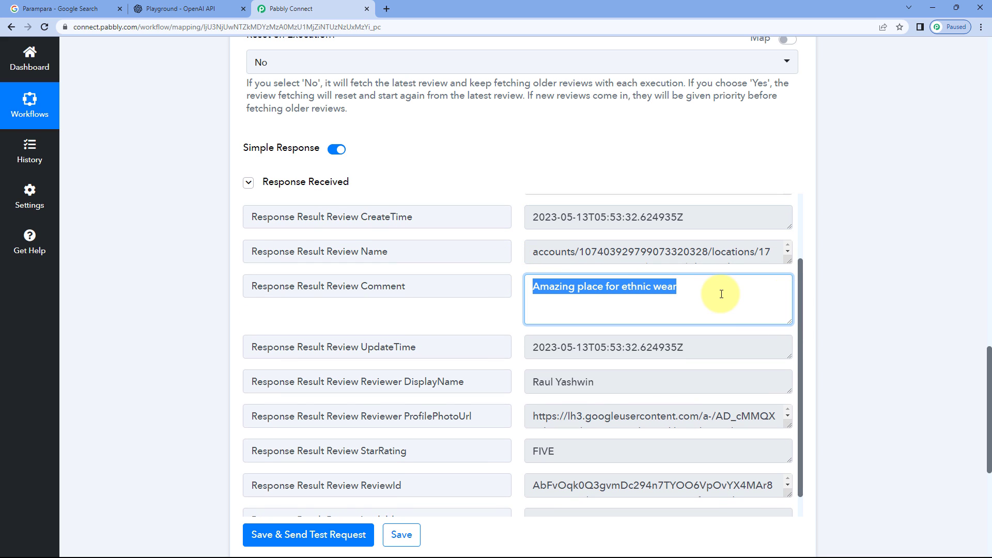
click(716, 293)
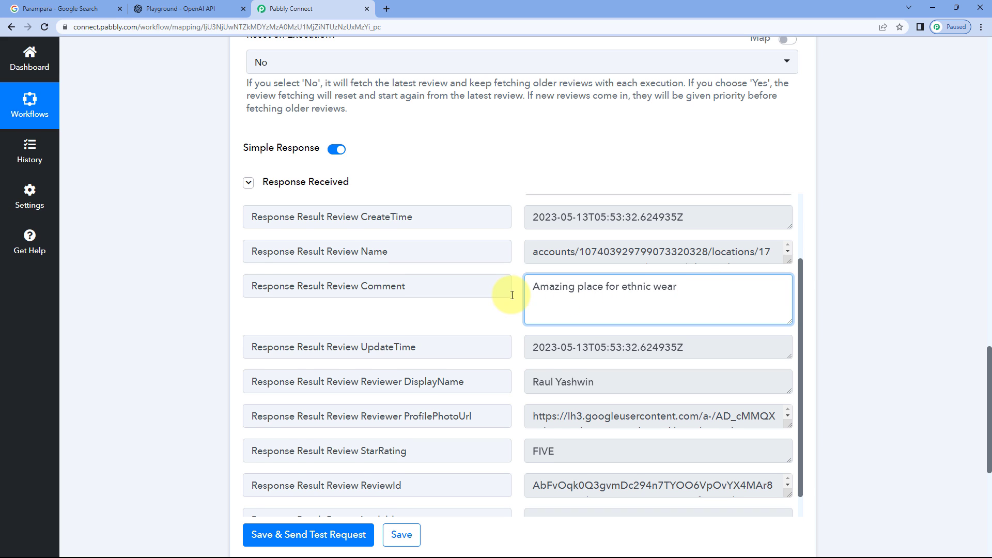
scroll(511, 292, down, 1)
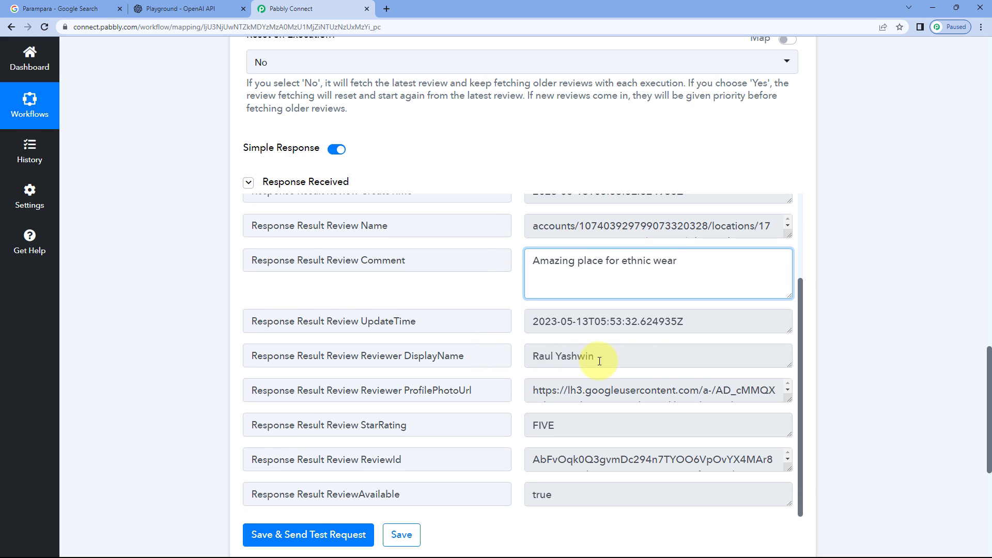
drag(597, 359, 509, 354)
click(512, 345)
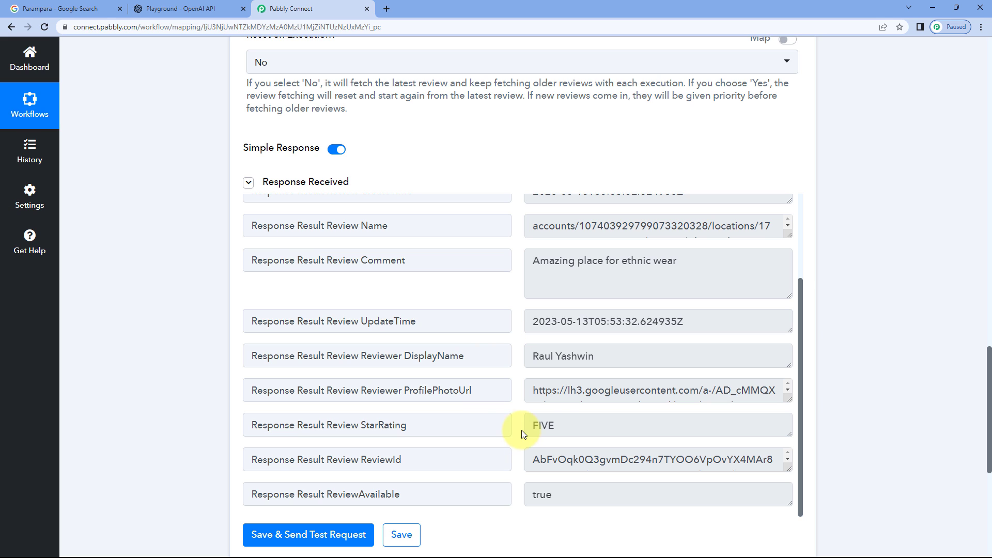
drag(546, 423, 514, 416)
click(513, 412)
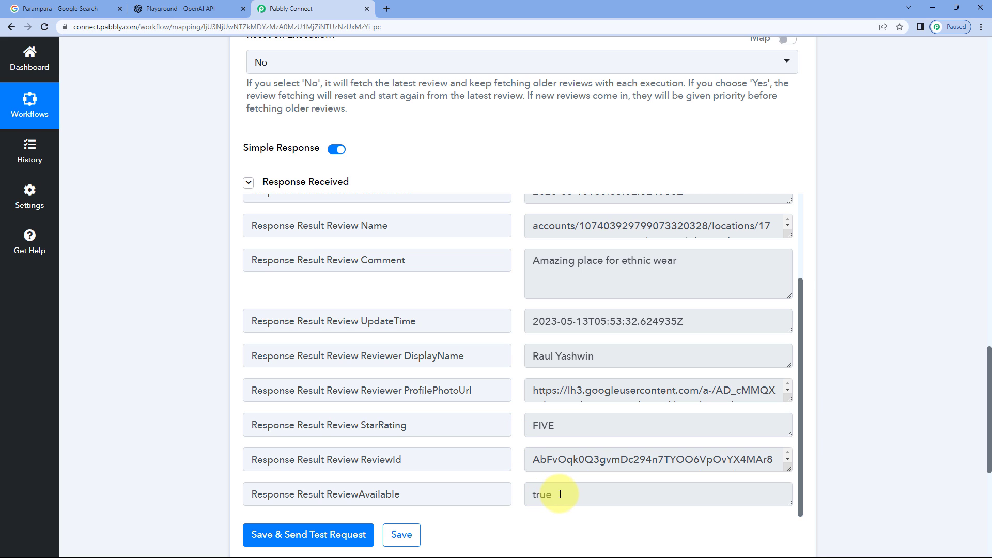
drag(560, 494, 528, 495)
click(519, 465)
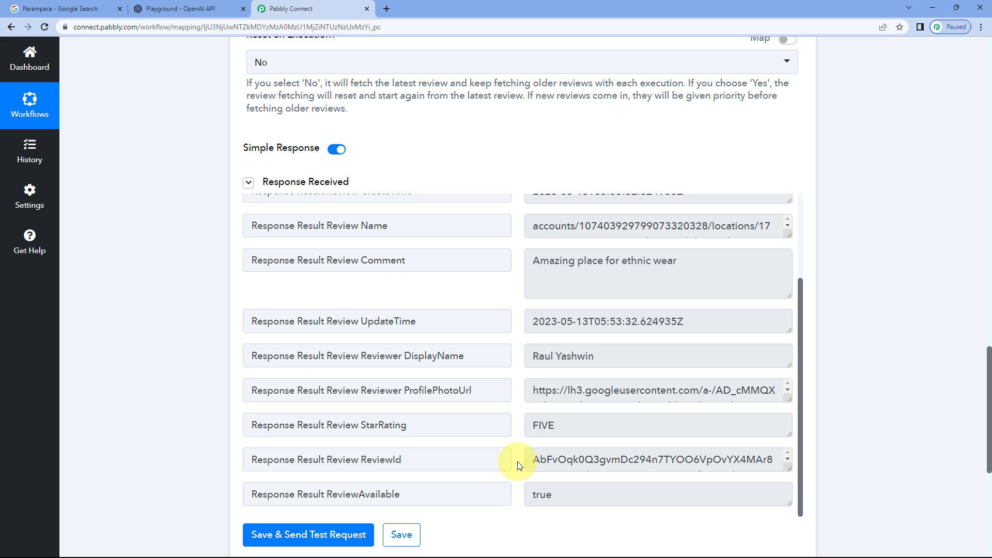
scroll(514, 354, up, 1)
scroll(514, 354, down, 1)
scroll(491, 171, down, 2)
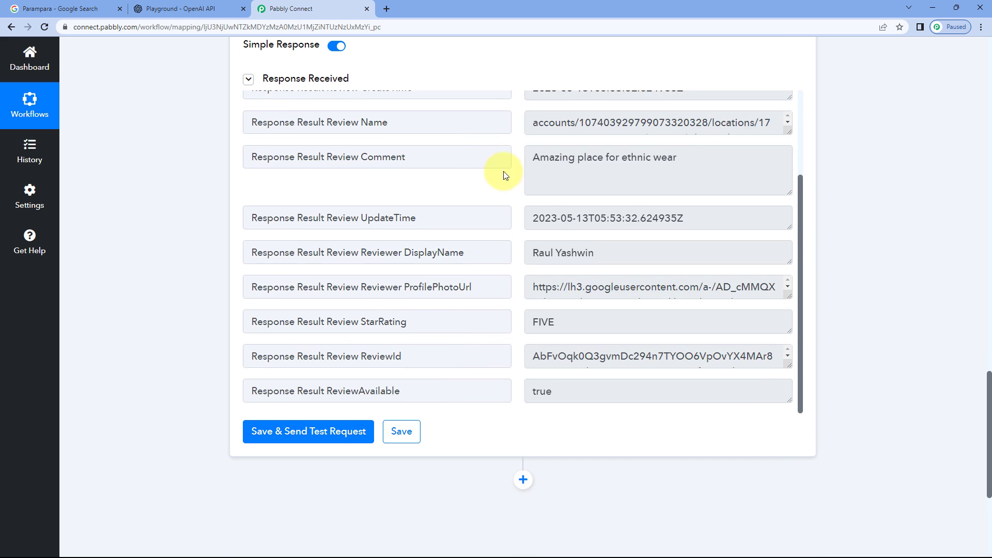
scroll(505, 181, up, 3)
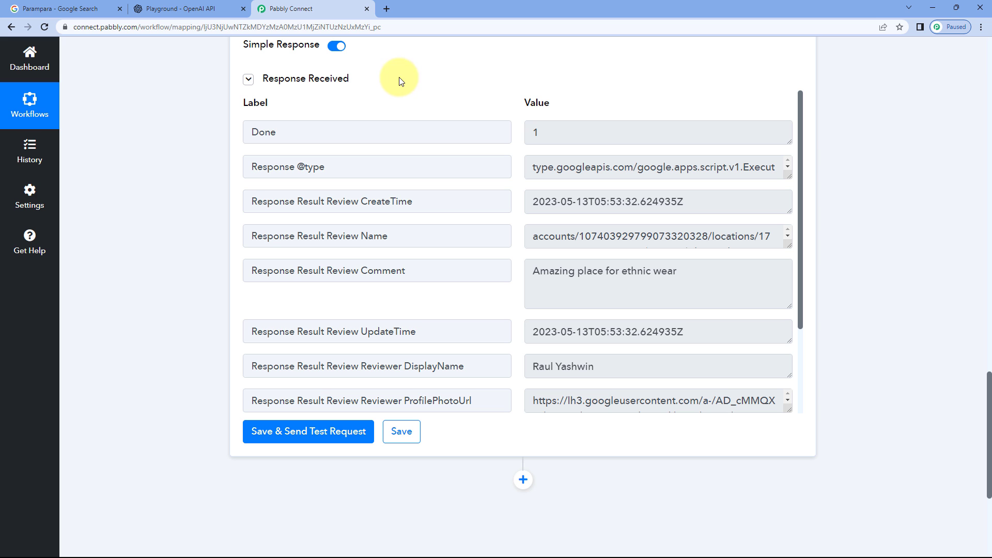
Compare the fetched review in Pabbly Connect with the newest Parampara reviews on Google.
click(72, 9)
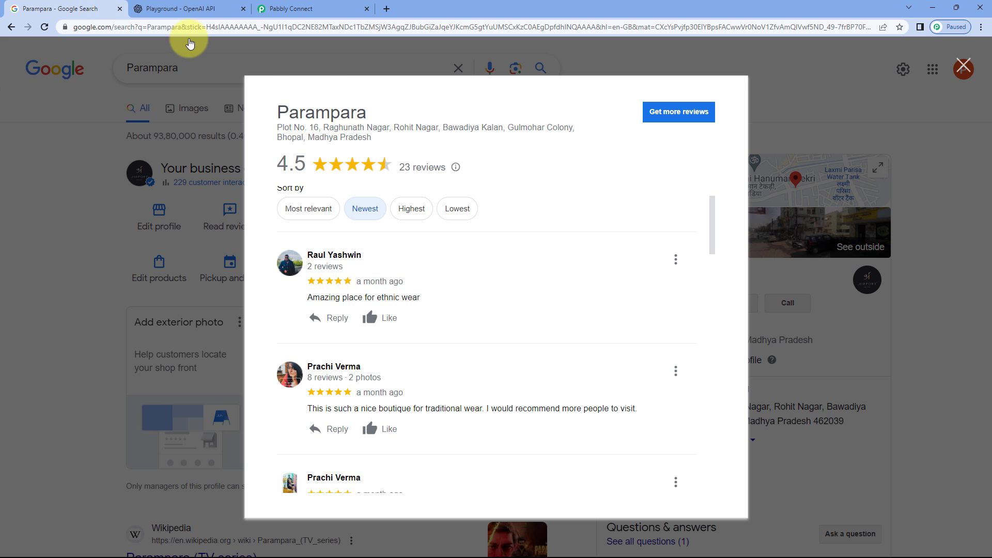
click(277, 9)
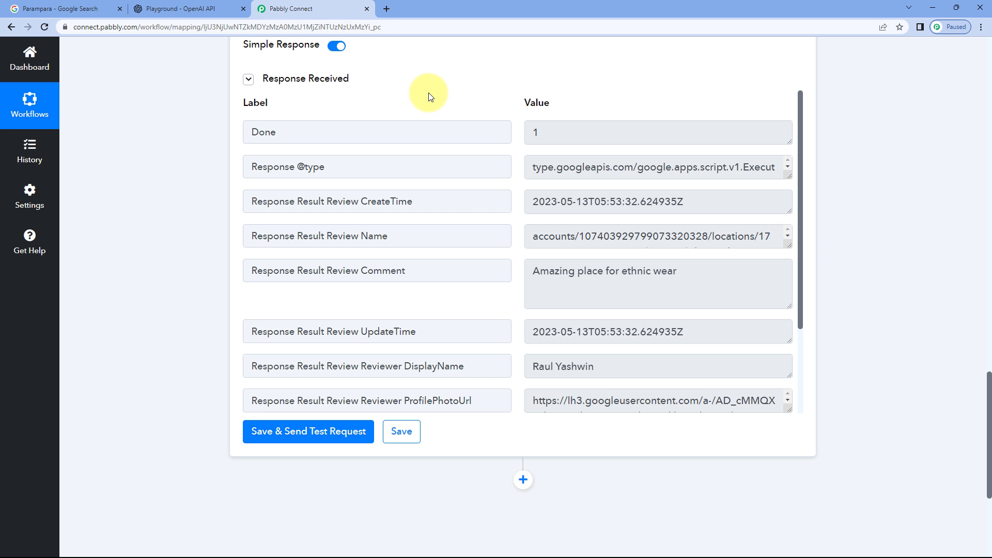
scroll(408, 104, up, 1)
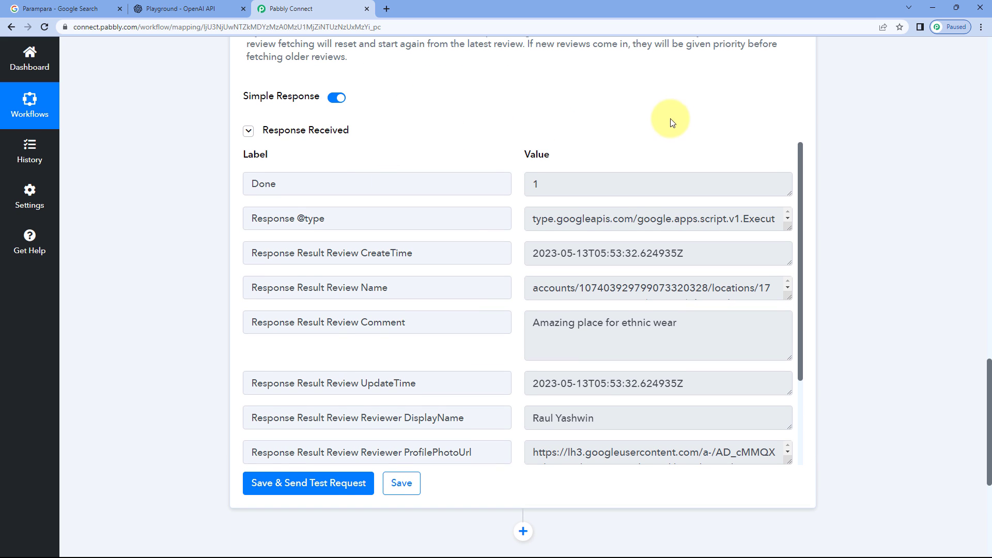
click(93, 7)
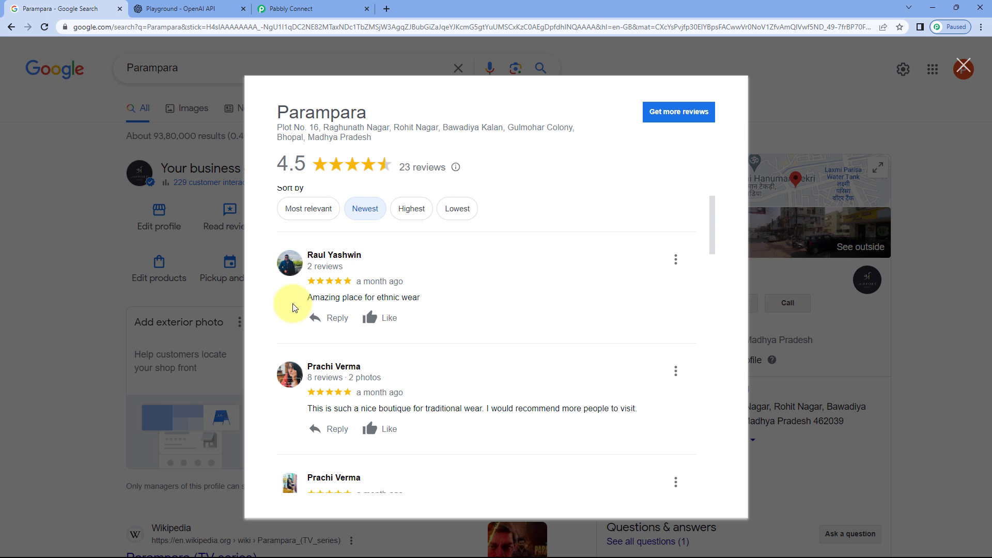
click(331, 9)
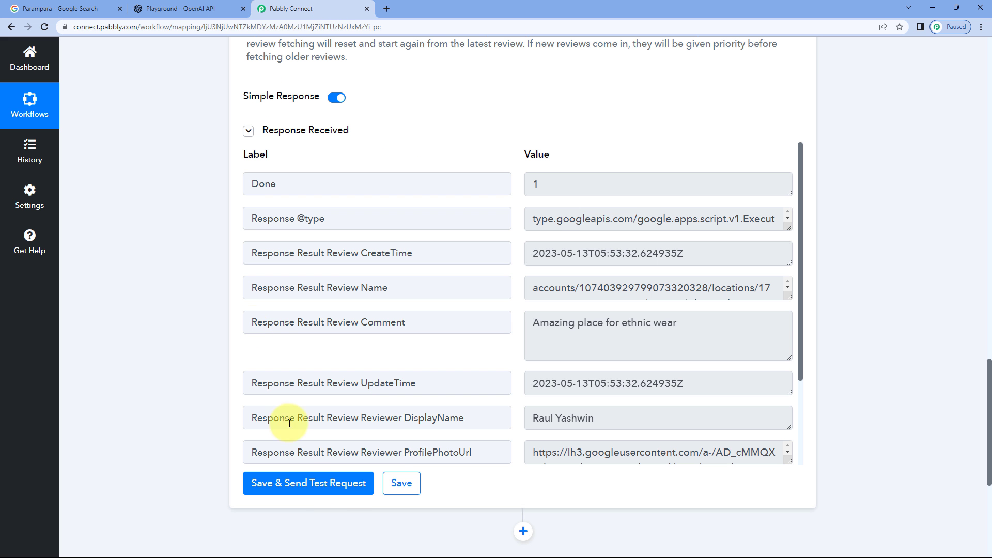
Save the Fetch Review step with another test request and compare the received review with the Parampara reviews on Google.
click(329, 483)
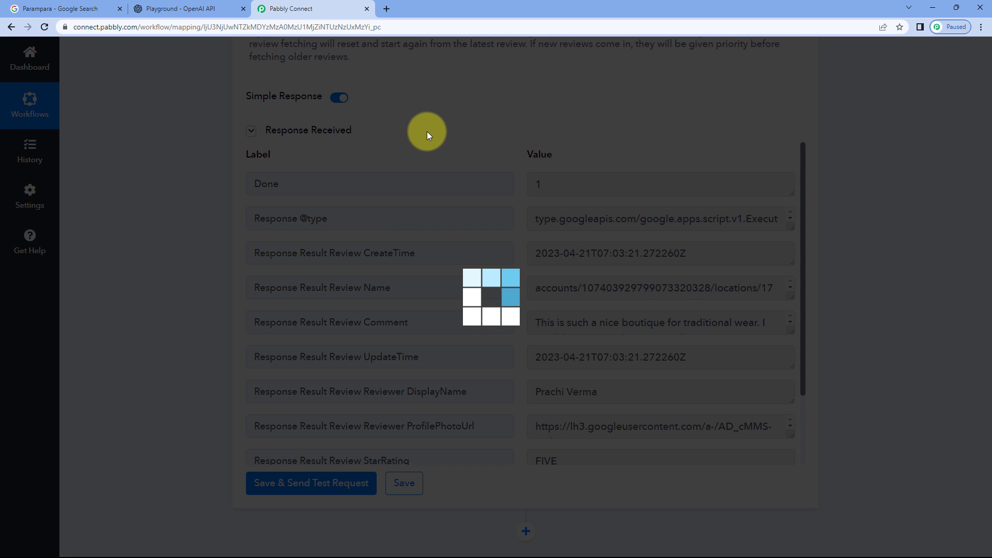
scroll(428, 138, down, 1)
scroll(428, 139, down, 1)
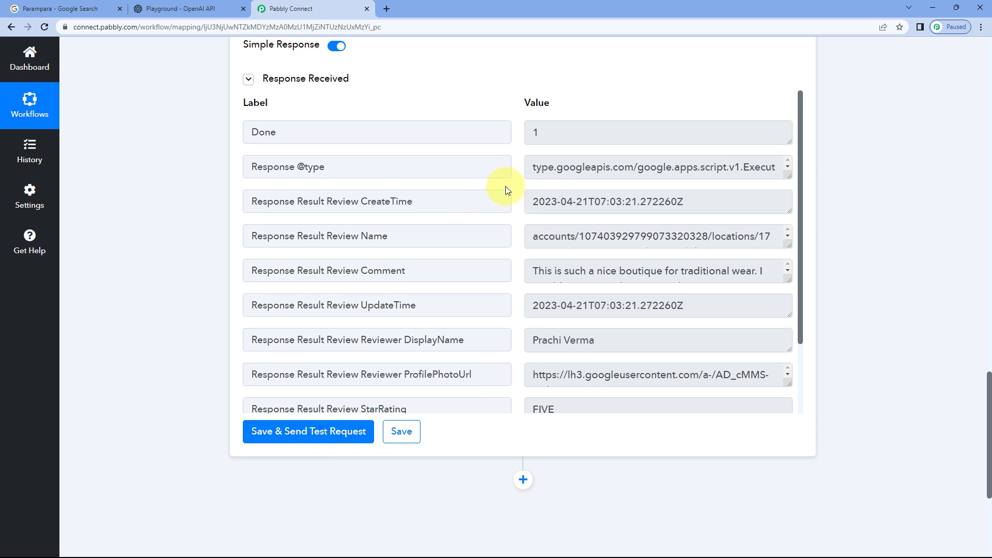
click(72, 9)
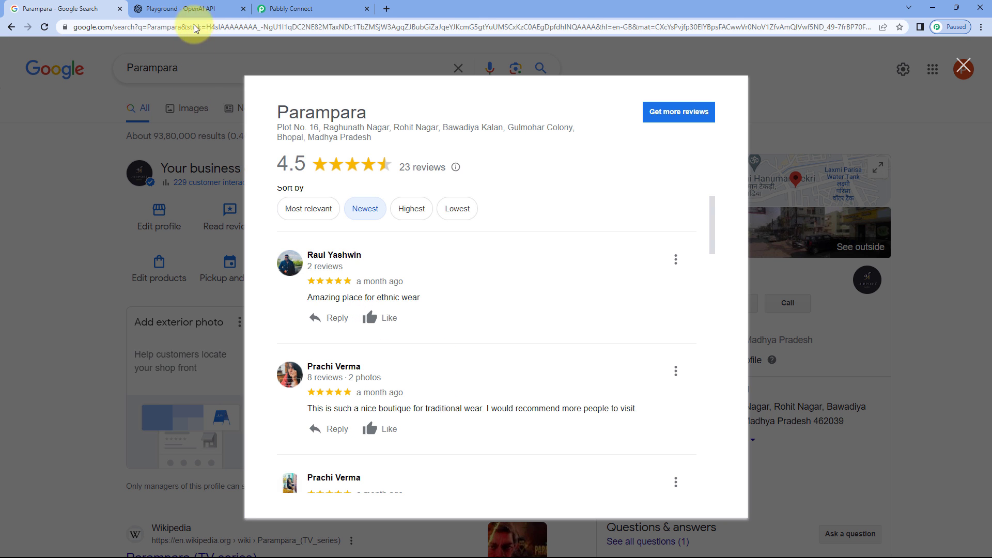
click(274, 9)
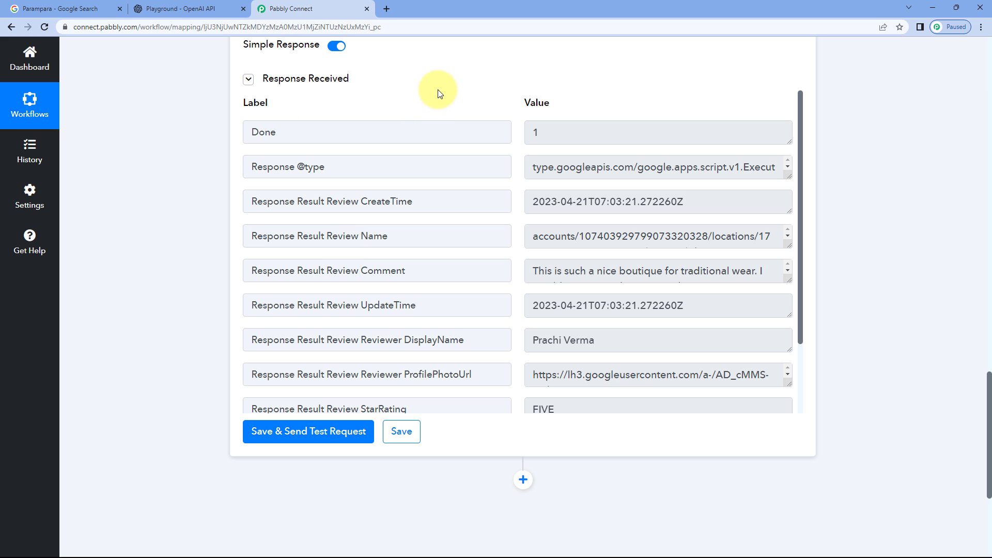
Check the Review Comment field of the response against the Parampara reviews on Google, including those without comment text.
drag(421, 268, 250, 263)
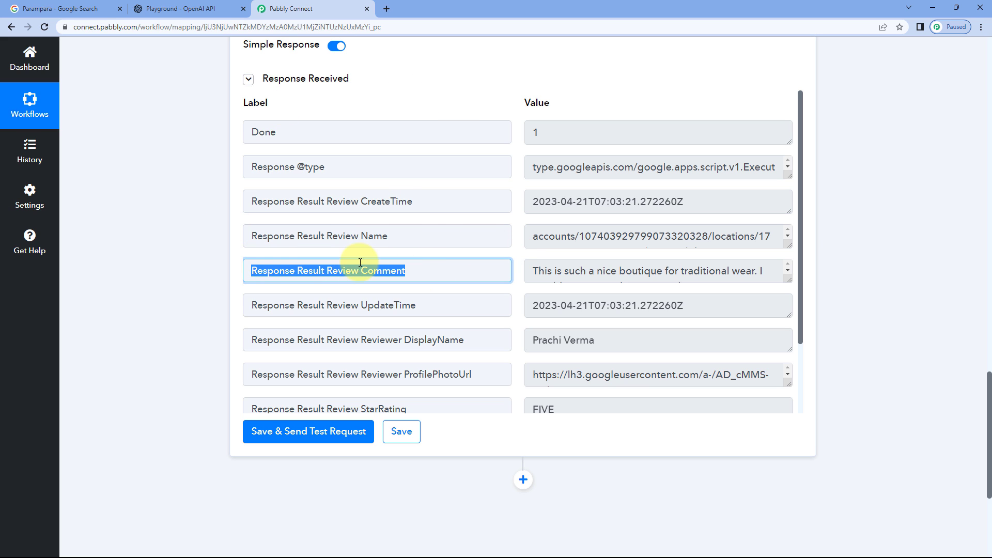
click(421, 267)
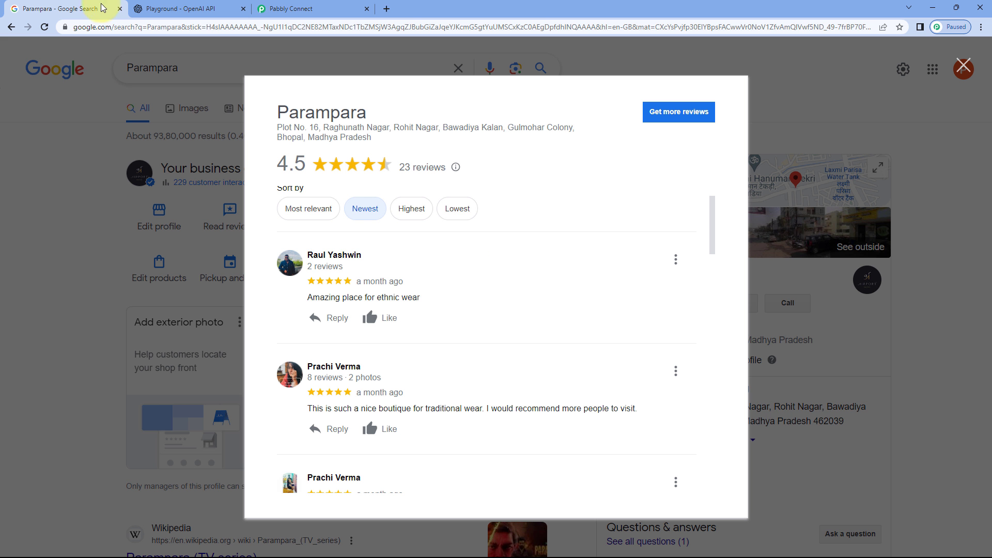
click(61, 9)
scroll(416, 285, down, 1)
scroll(415, 286, down, 2)
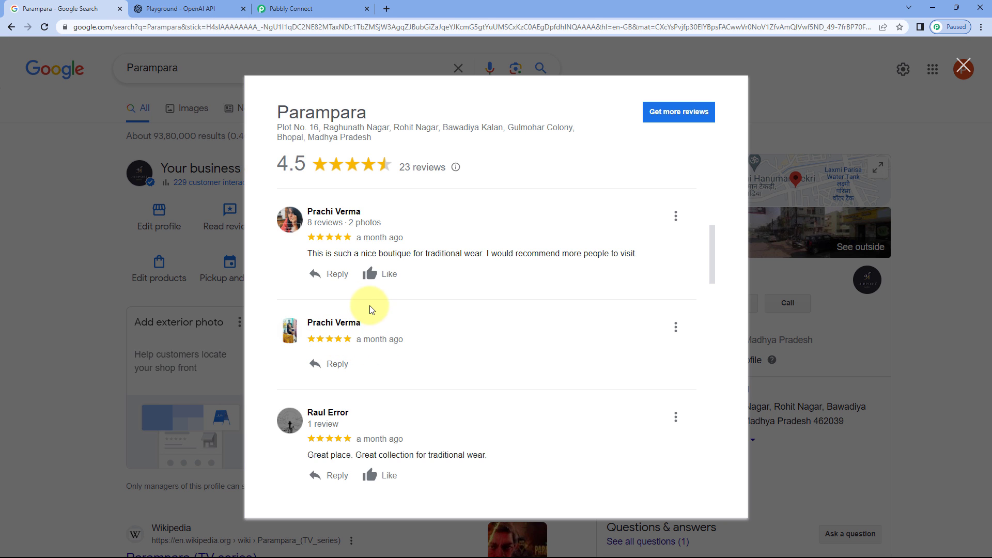
click(310, 6)
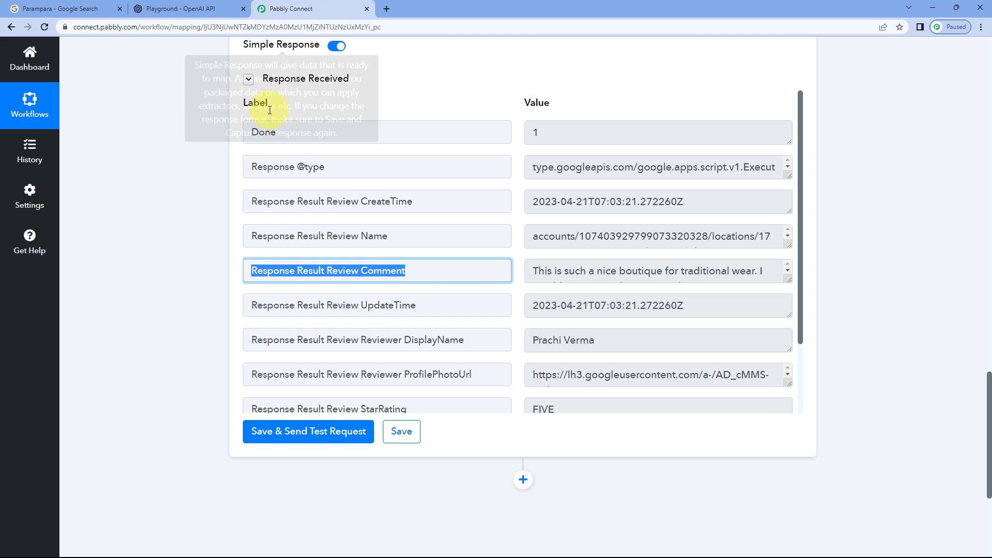
click(294, 274)
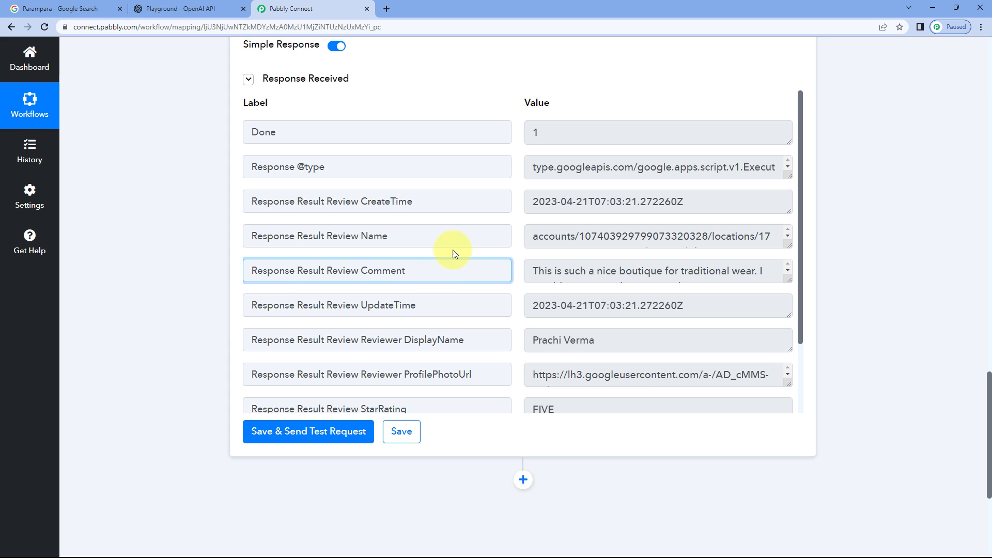
scroll(516, 210, down, 1)
scroll(520, 209, up, 1)
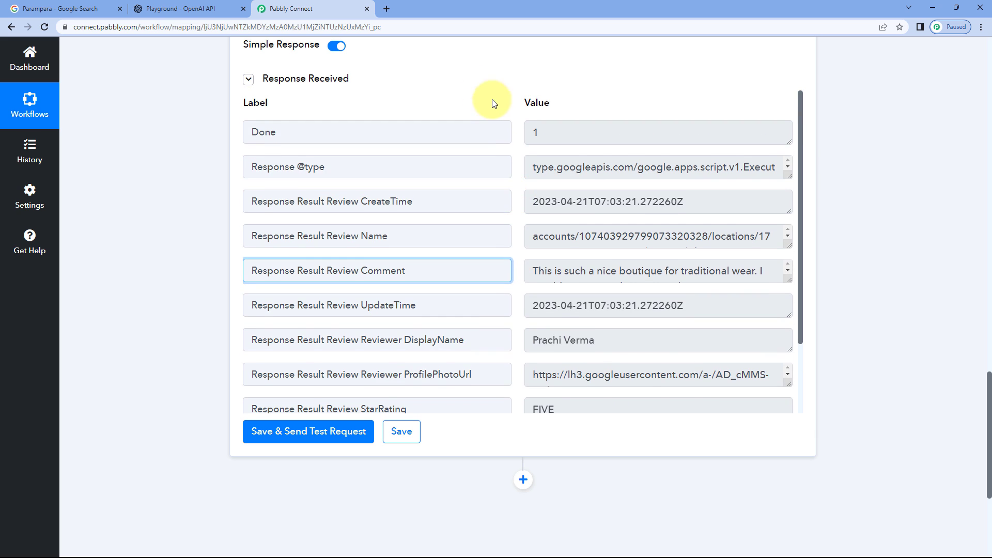
Set Reset on Execution to Yes and save the Fetch Review step with a test request.
scroll(492, 99, up, 4)
click(303, 166)
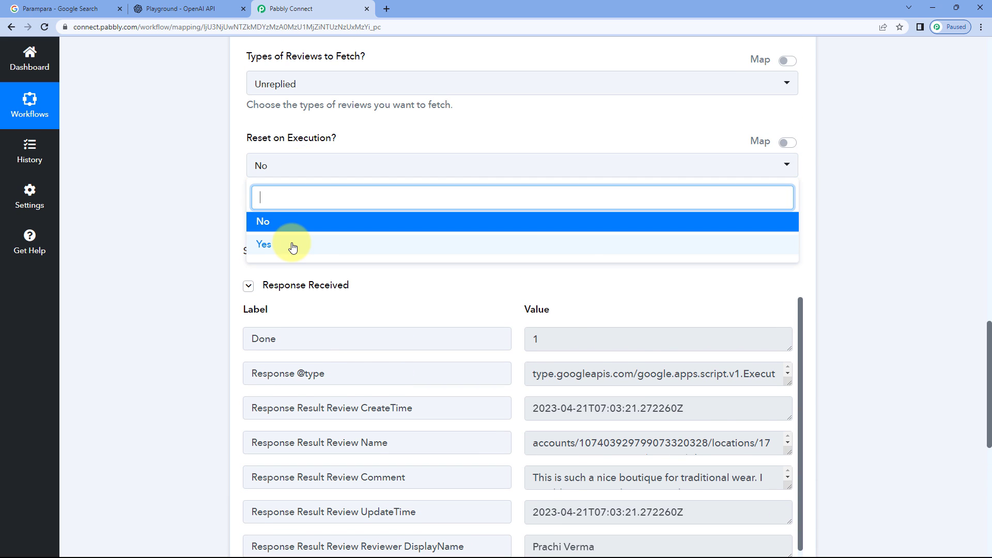
click(293, 245)
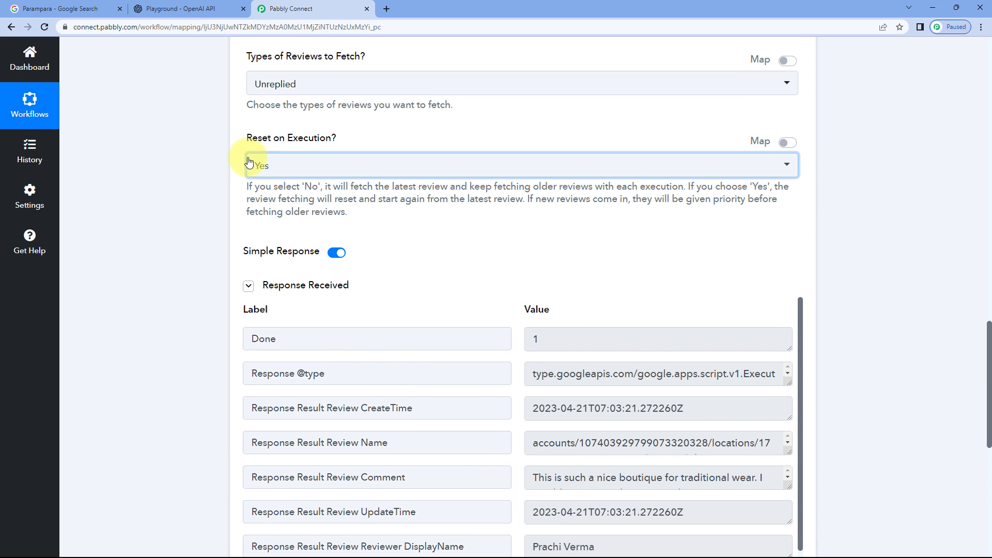
click(261, 286)
click(306, 315)
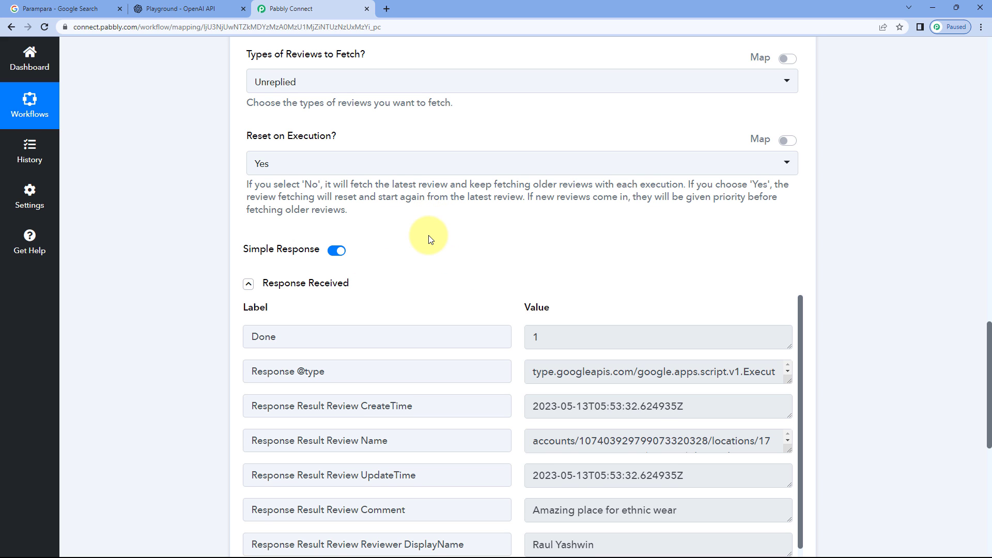
Examine the response received with the reset enabled and compare it with the newest Parampara review on Google.
scroll(429, 238, down, 2)
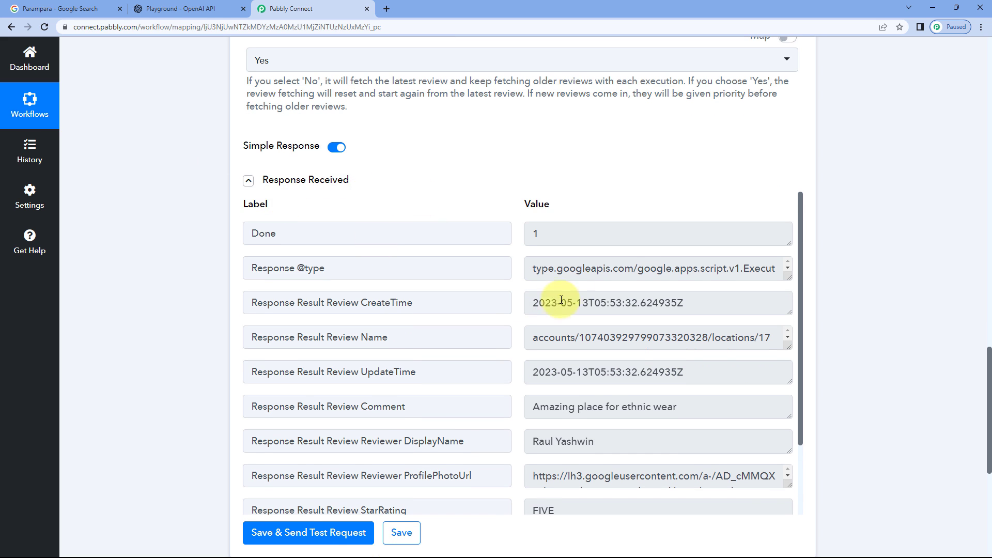
scroll(512, 330, down, 1)
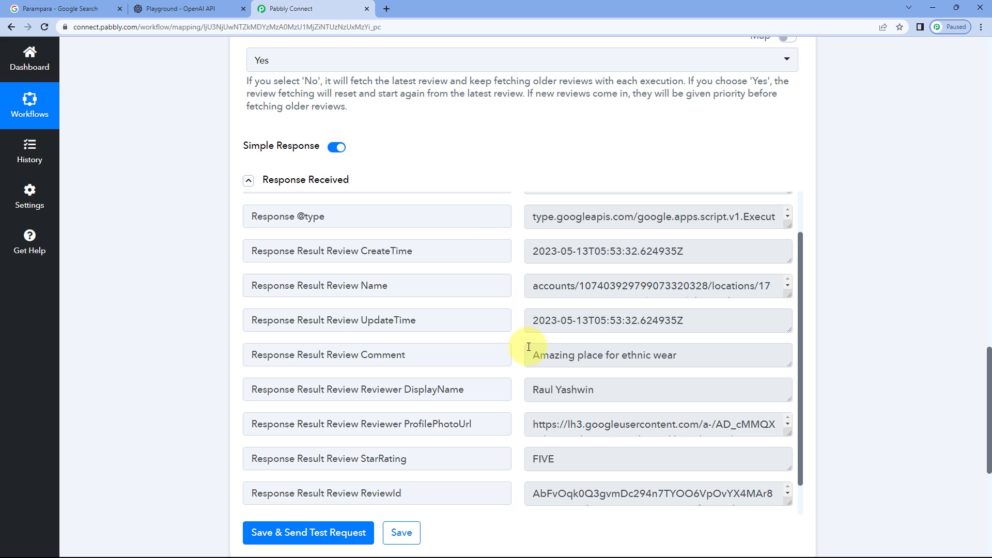
scroll(525, 337, up, 1)
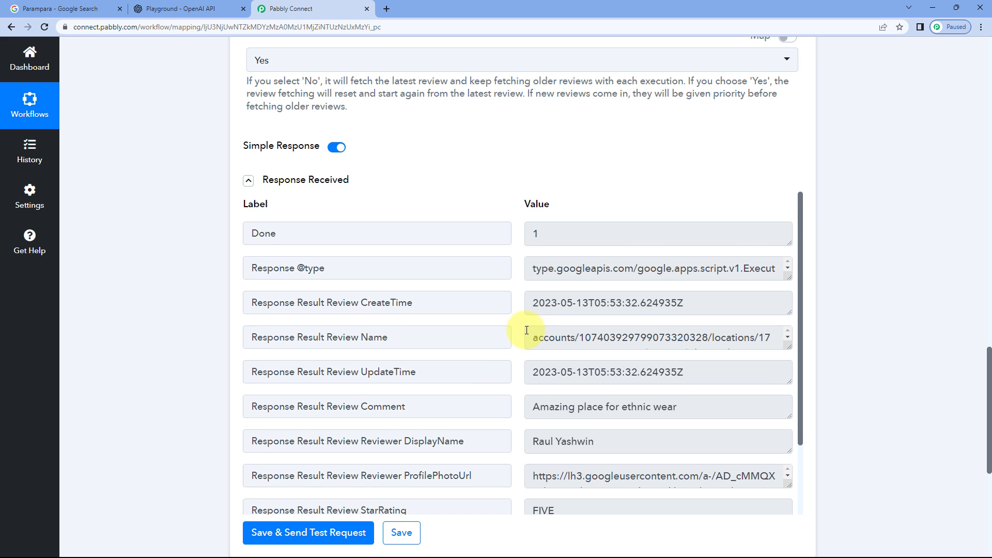
click(80, 7)
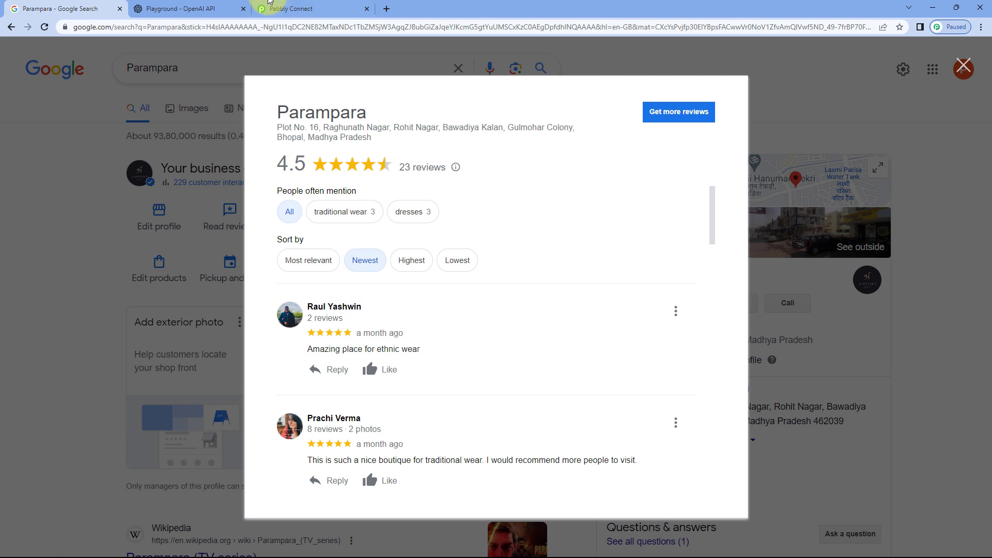
click(289, 9)
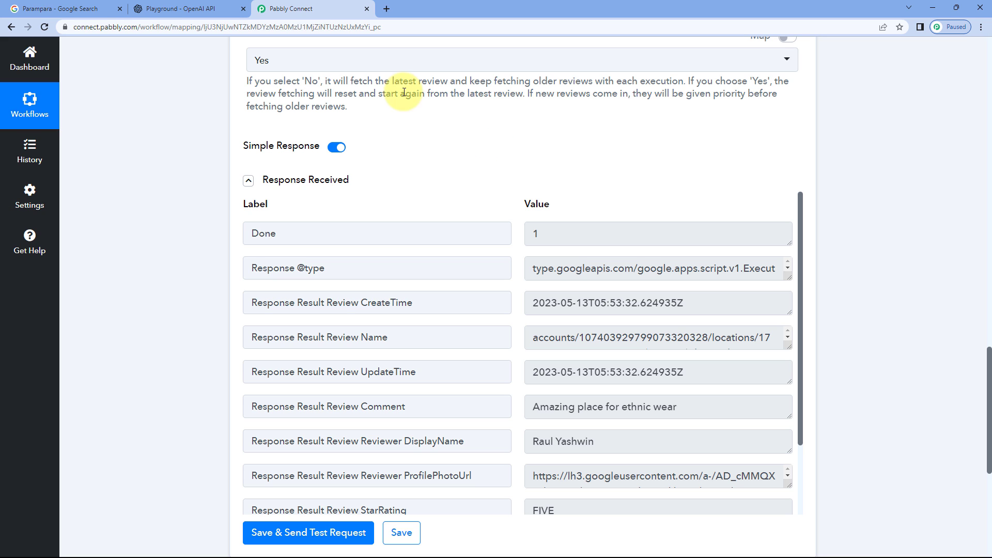
Set Reset on Execution to No for the Fetch Review step.
click(359, 64)
click(292, 123)
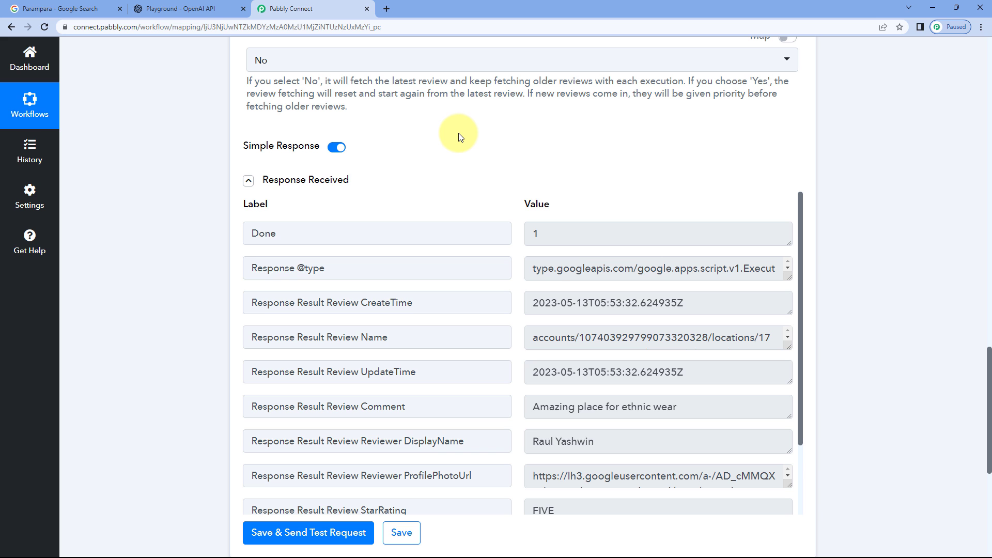
scroll(452, 137, down, 1)
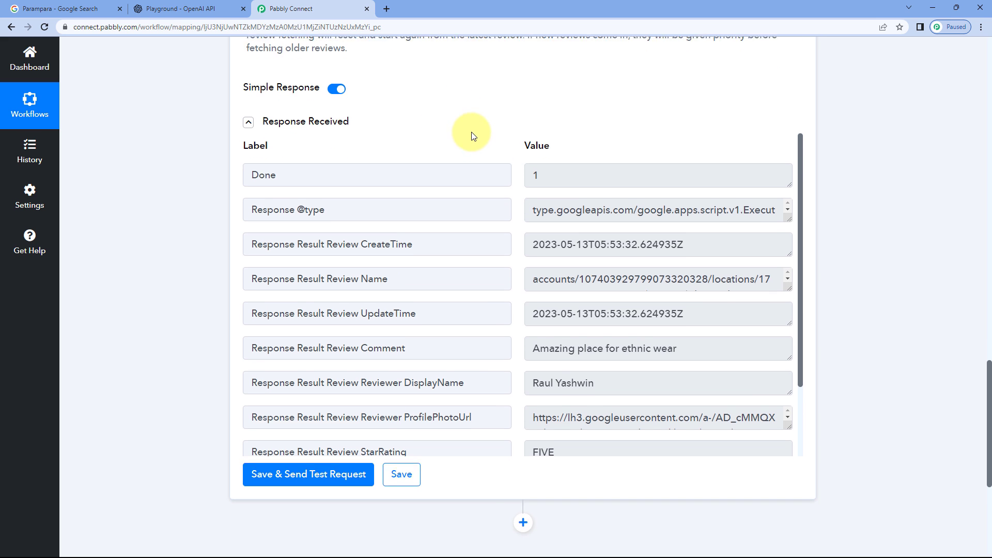
scroll(471, 136, down, 1)
scroll(361, 78, up, 3)
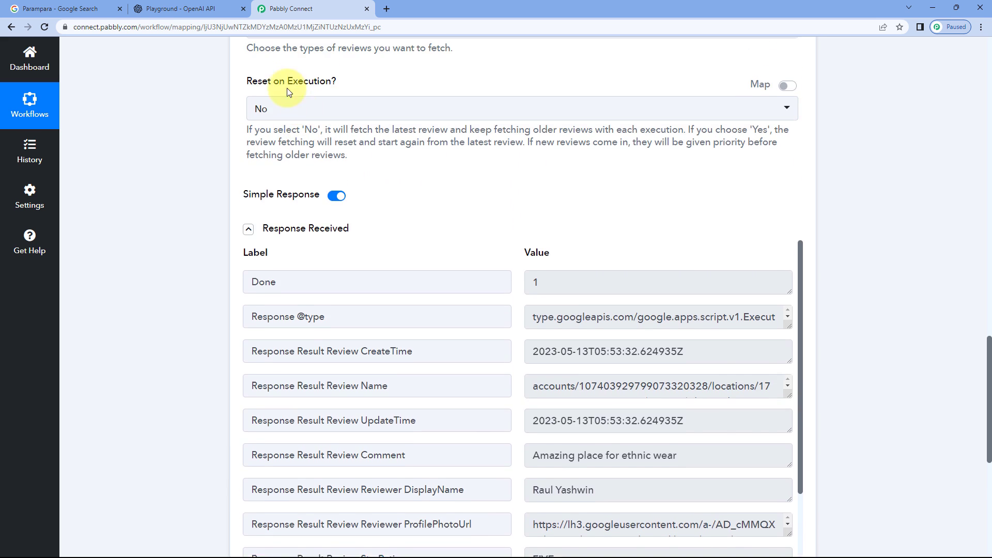
scroll(369, 181, down, 4)
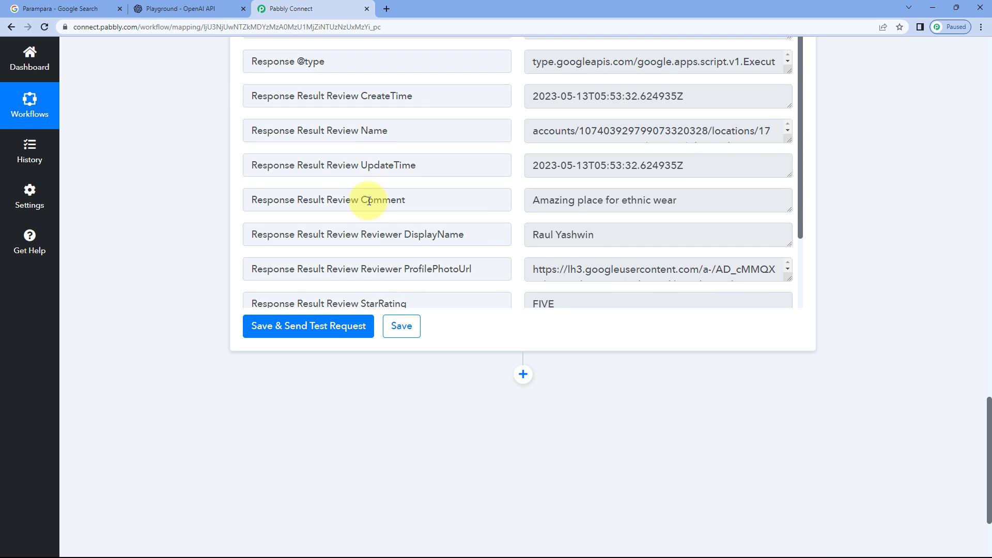
Save the Fetch Review step and check the Review Comment field in its response.
click(394, 326)
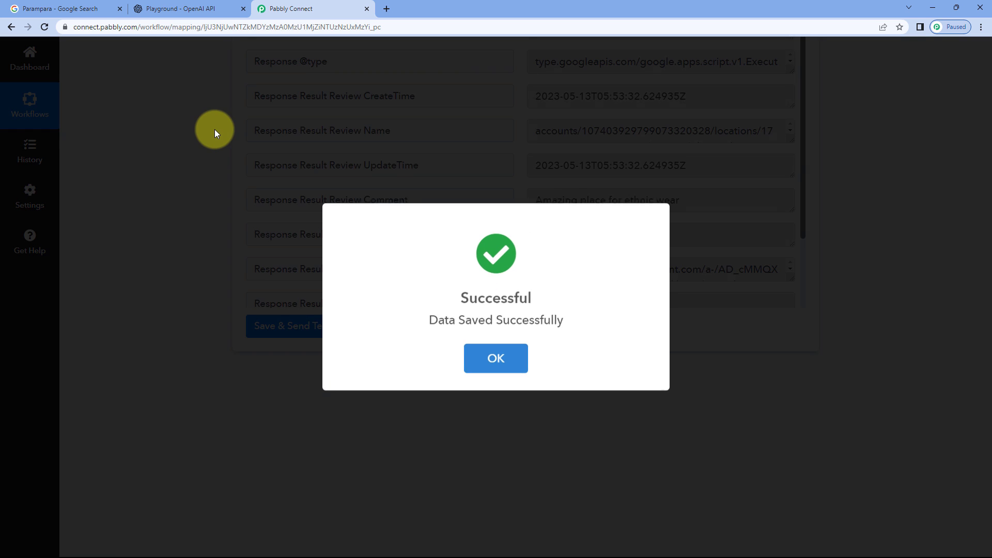
scroll(210, 124, up, 2)
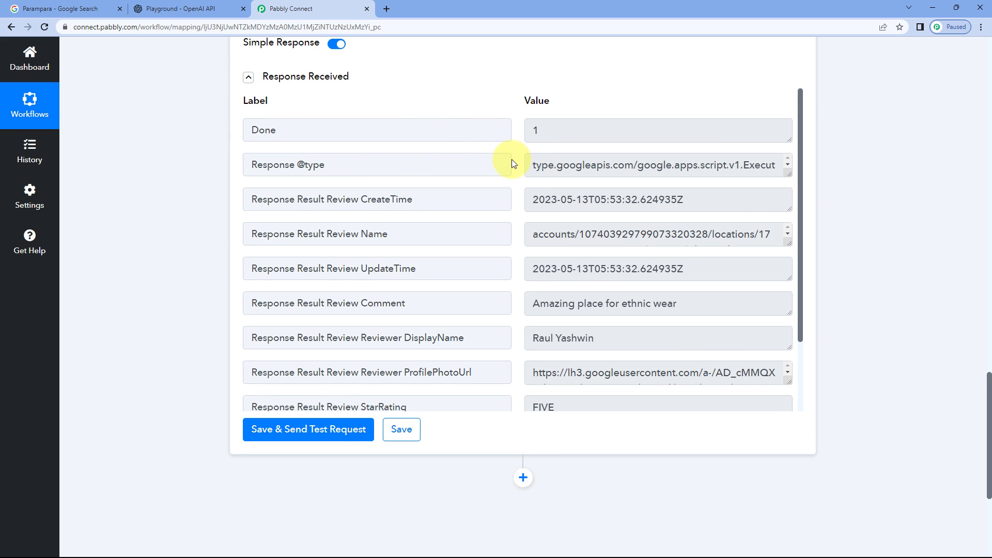
scroll(516, 186, down, 2)
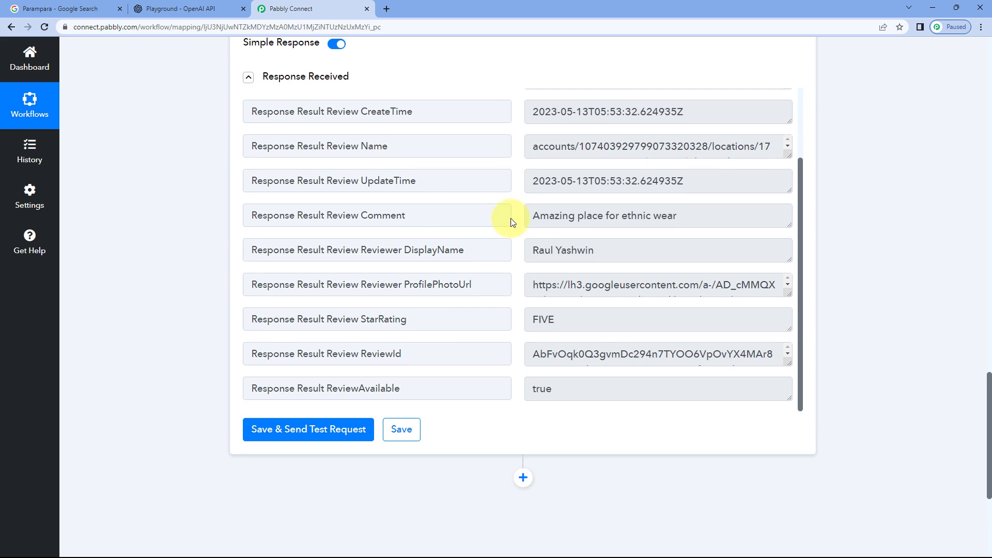
drag(405, 215, 363, 215)
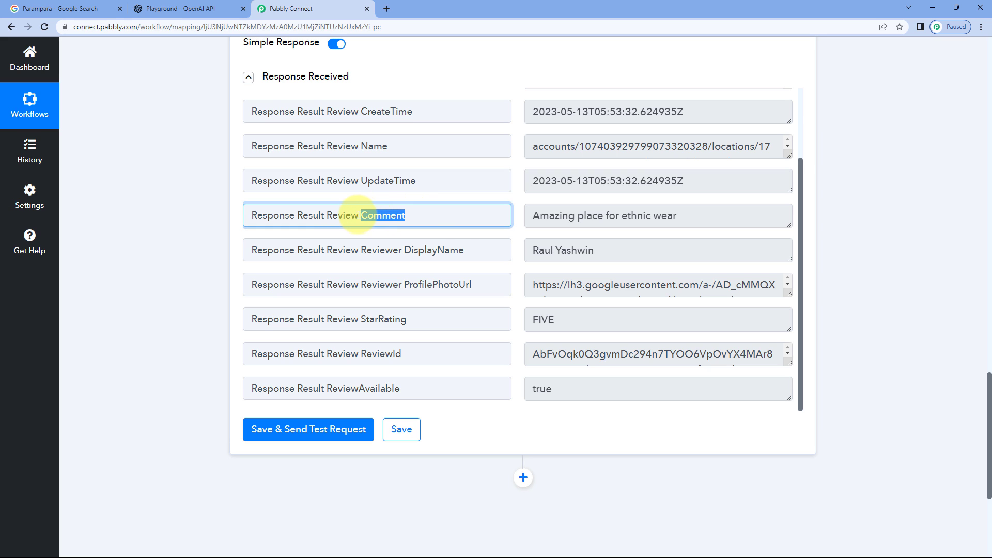
click(425, 221)
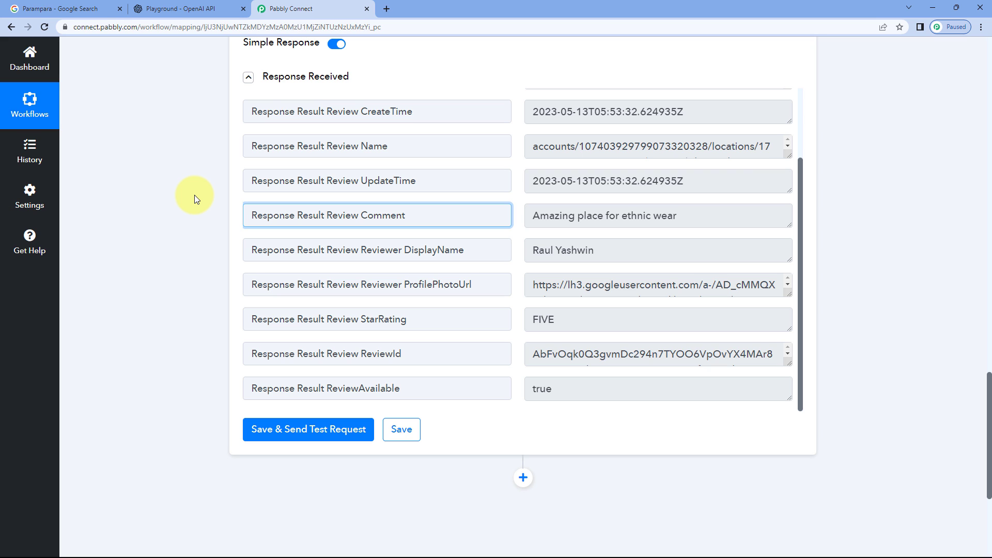
Add a Filter by Pabbly action after the Fetch Review step.
scroll(194, 196, down, 3)
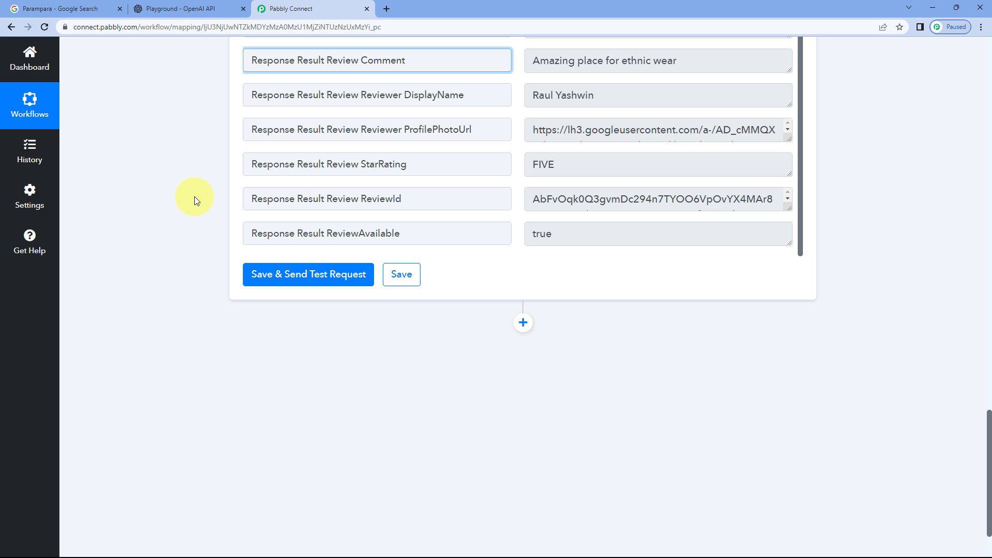
scroll(194, 199, down, 2)
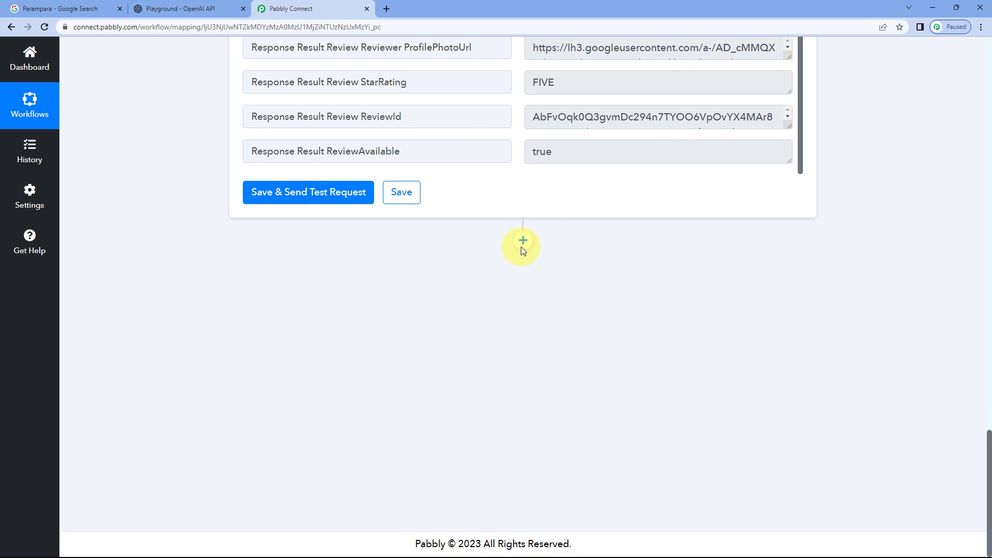
click(523, 241)
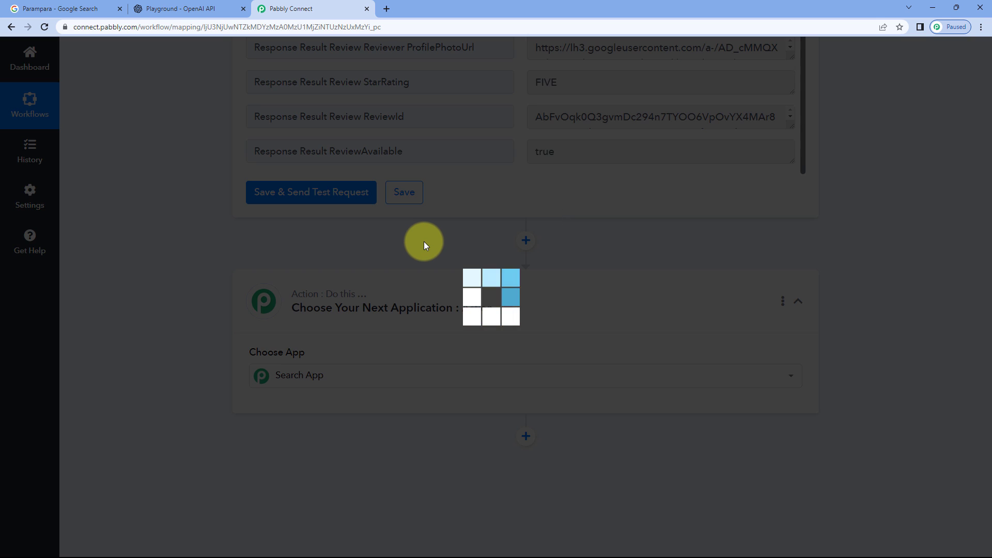
scroll(383, 242, down, 2)
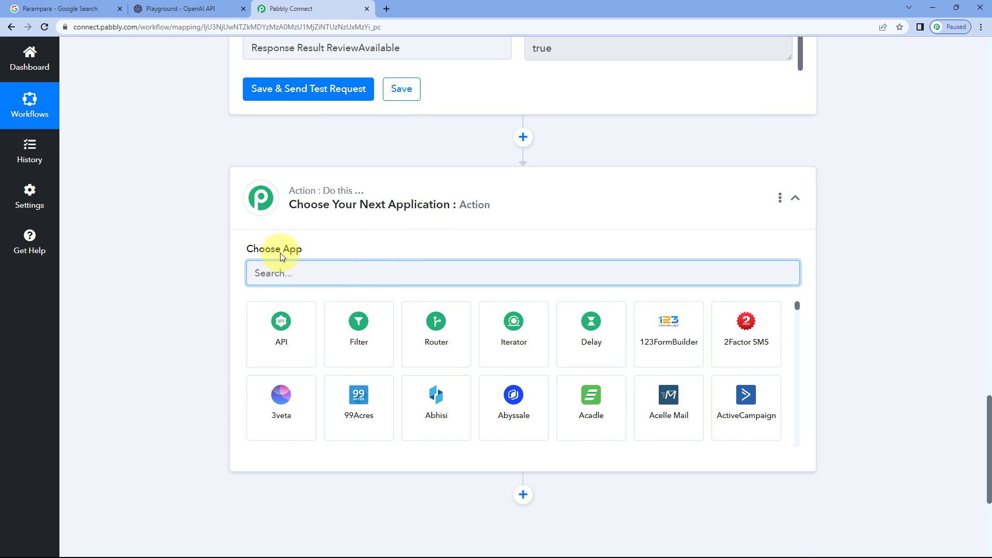
click(361, 335)
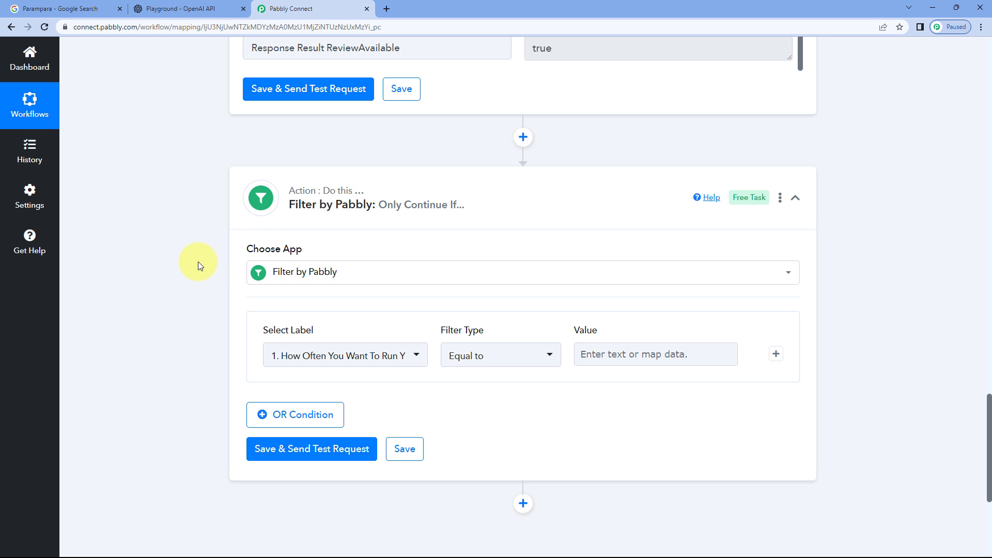
Set the filter condition's label to Response Result Review Comment from the Google My Business response.
scroll(197, 261, up, 6)
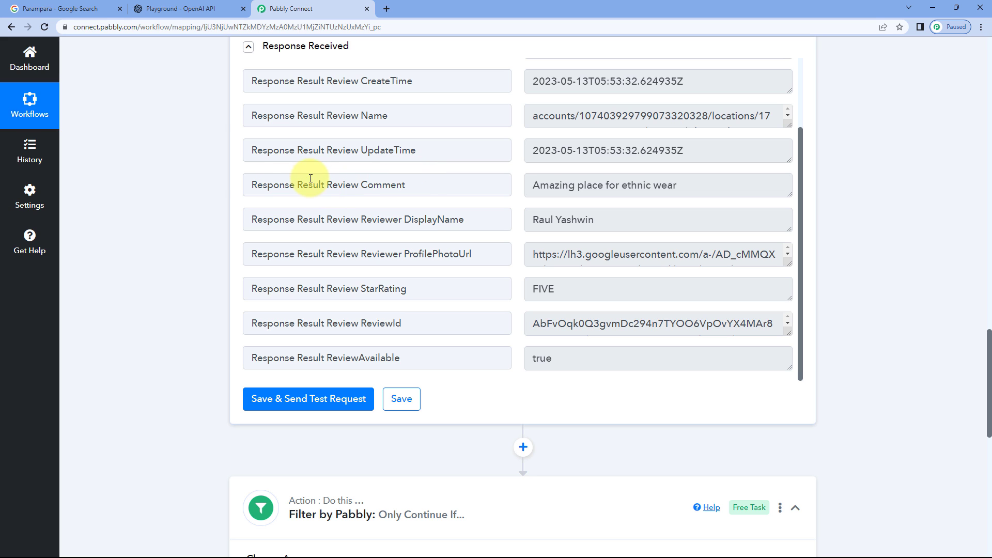
drag(420, 186, 259, 189)
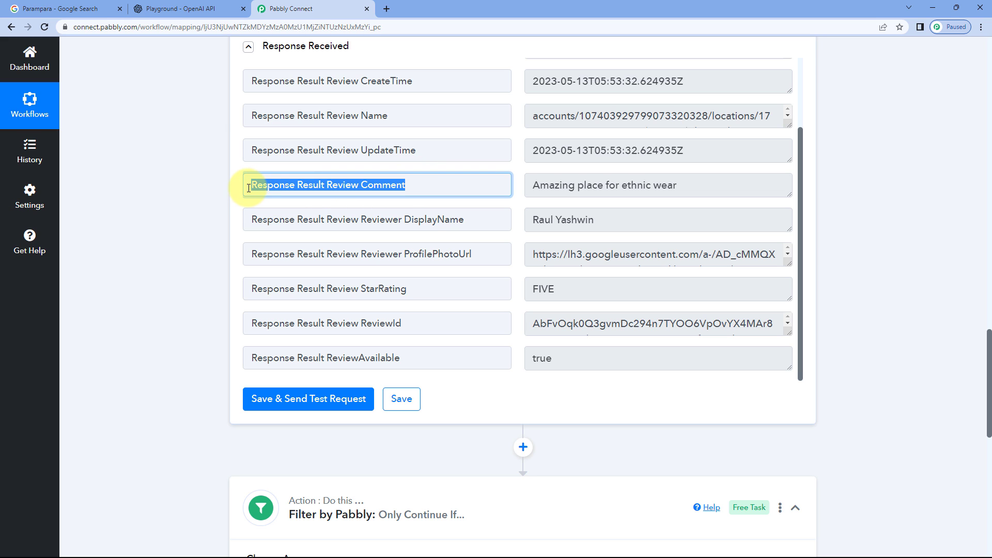
click(222, 188)
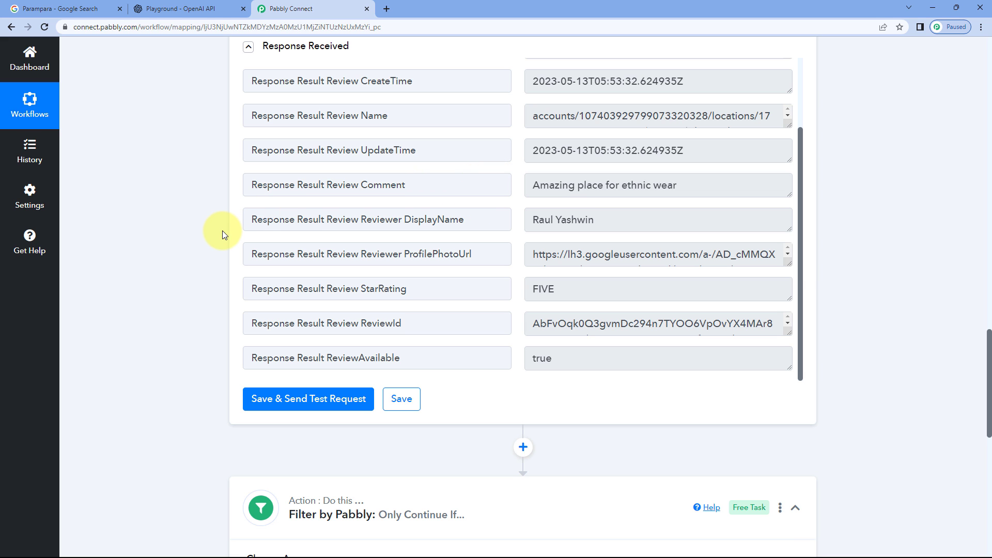
scroll(222, 231, down, 10)
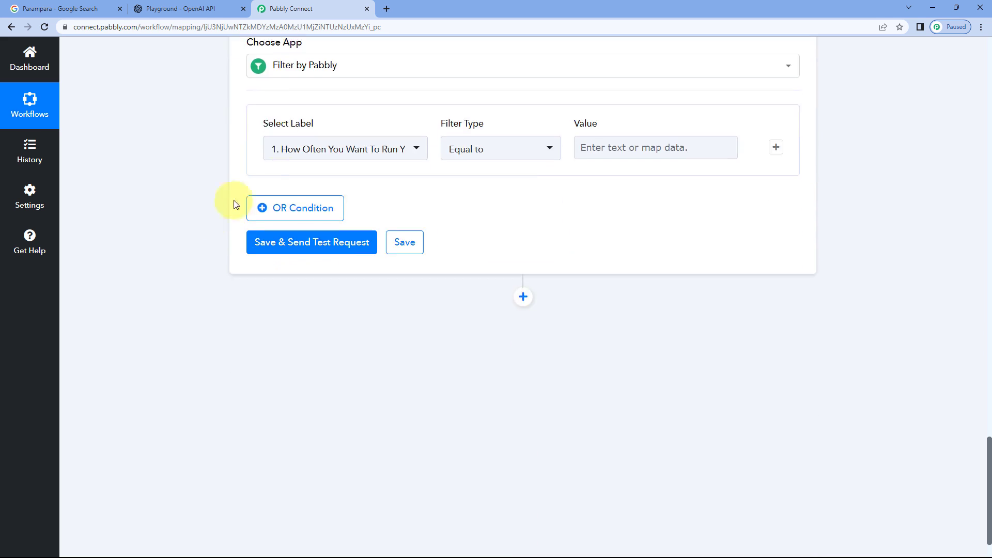
click(414, 154)
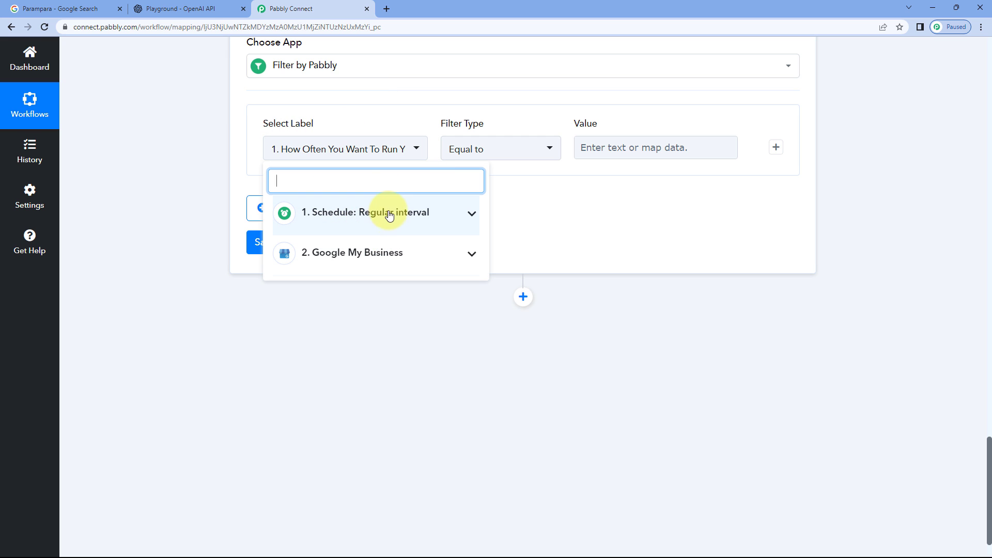
click(409, 254)
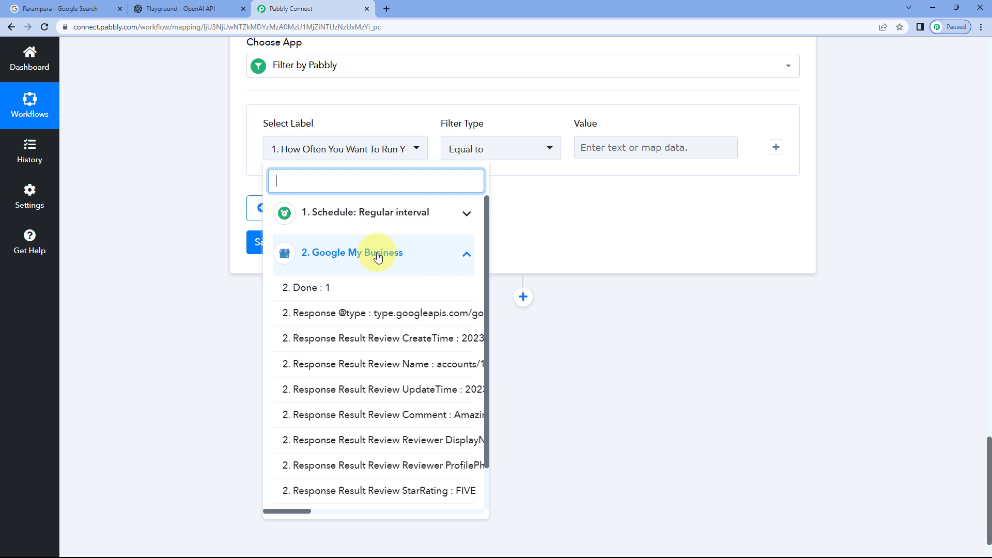
scroll(357, 309, down, 1)
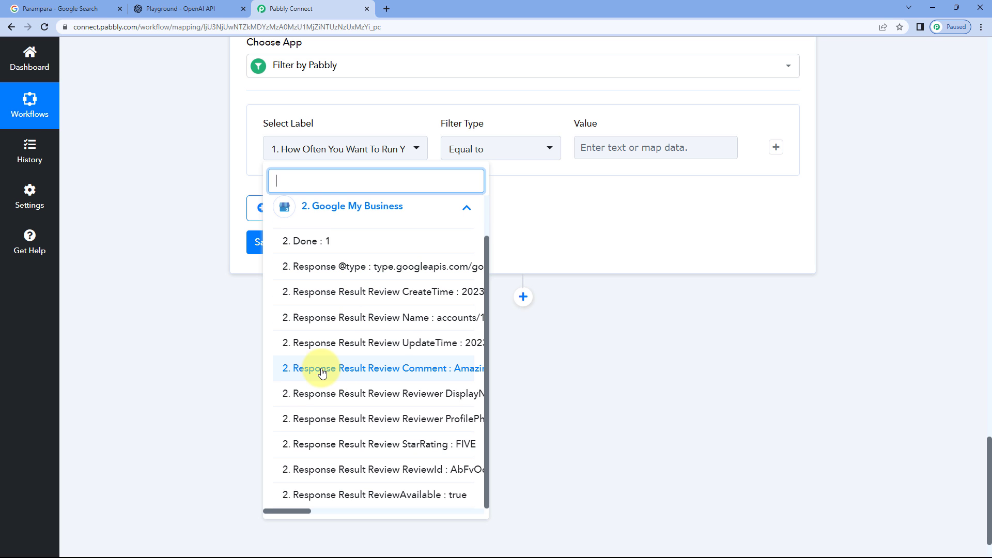
click(398, 369)
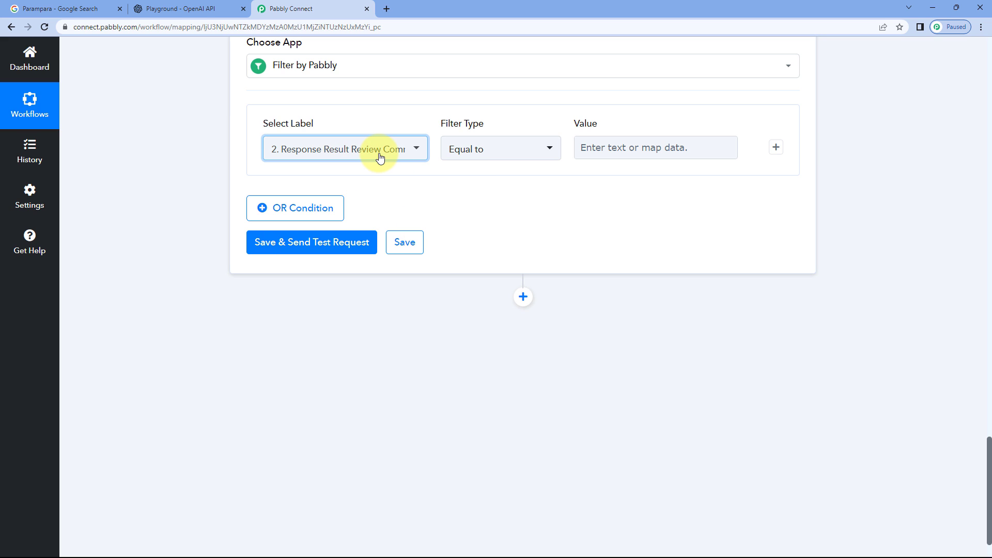
click(390, 111)
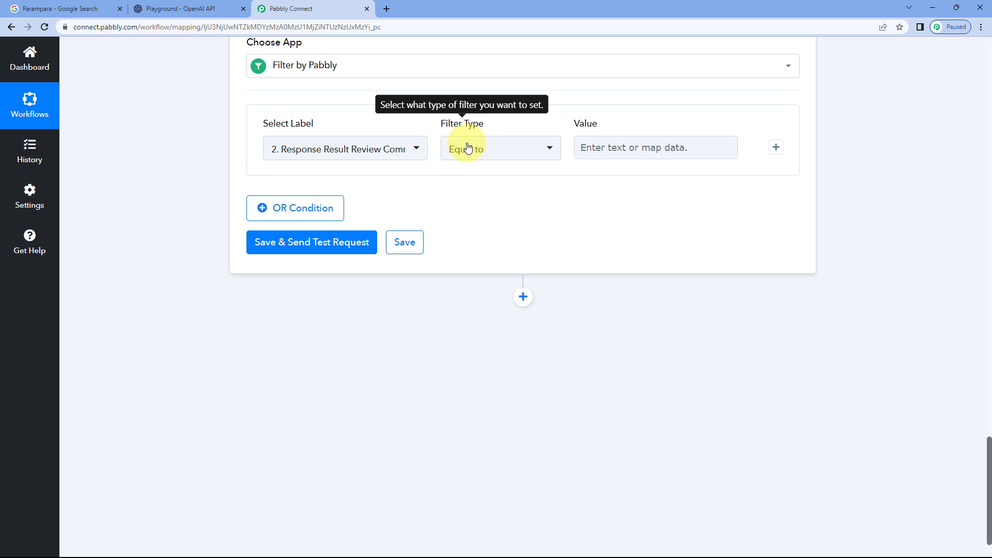
Set the condition's filter type to Exists and save the filter with a test request.
click(523, 151)
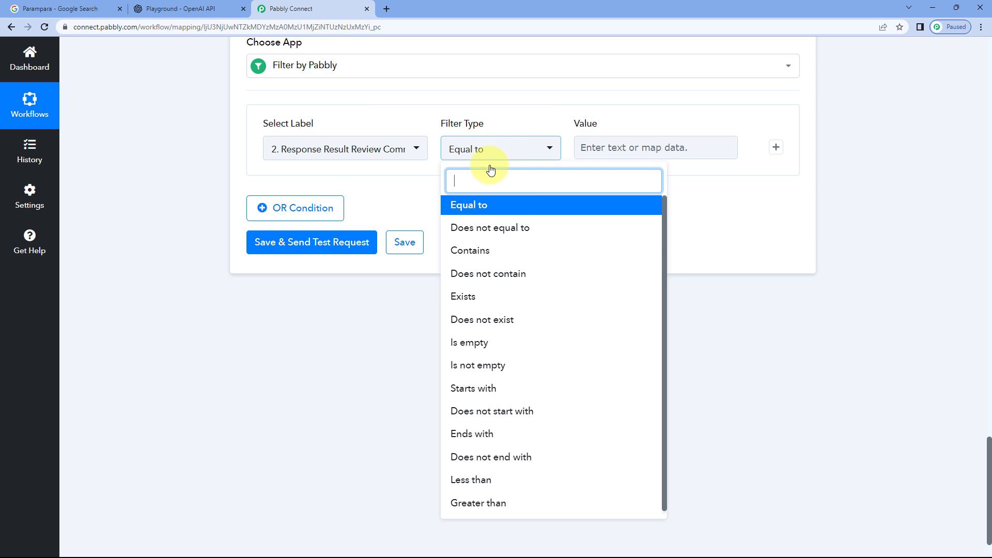
click(472, 296)
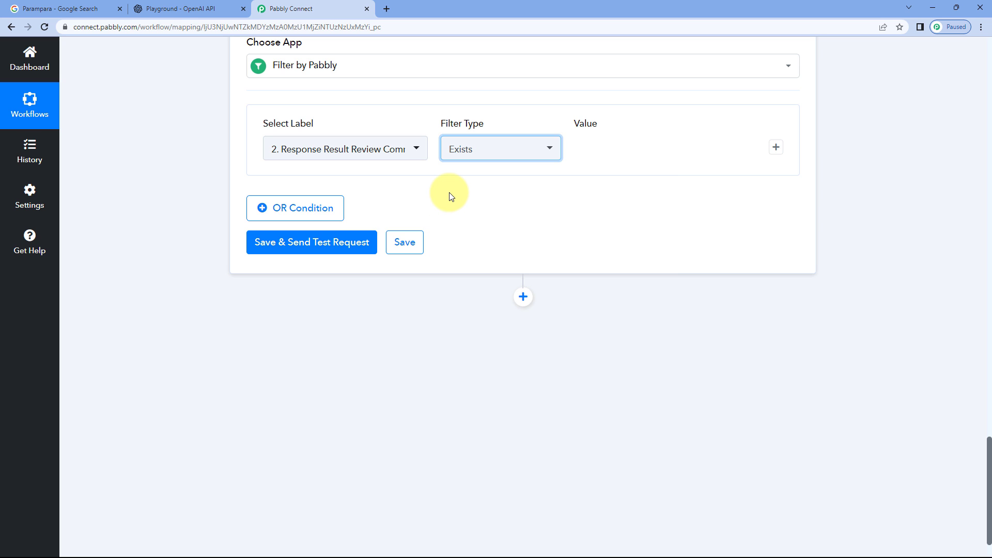
click(334, 245)
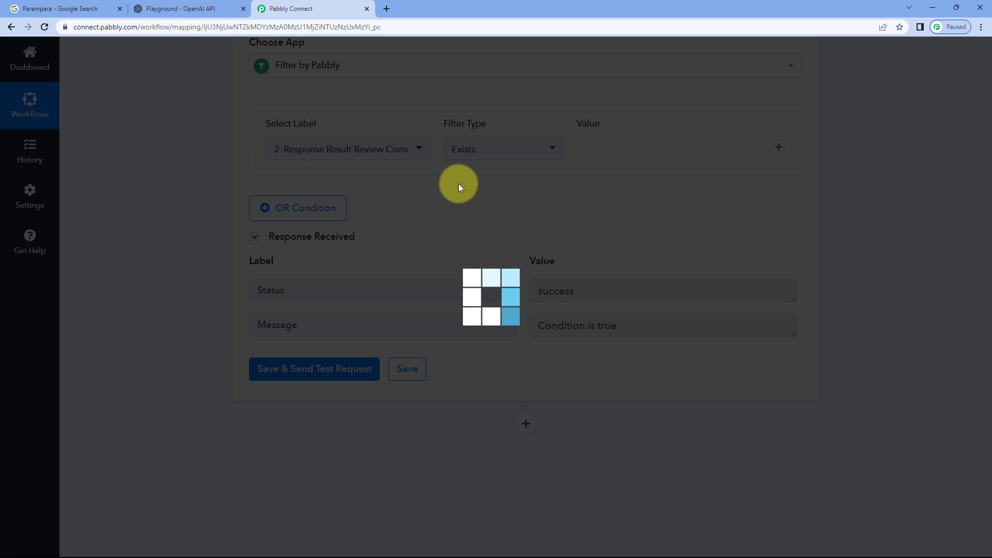
Check the filter's test response against the Review Comment field fetched from Google My Business.
scroll(457, 186, up, 10)
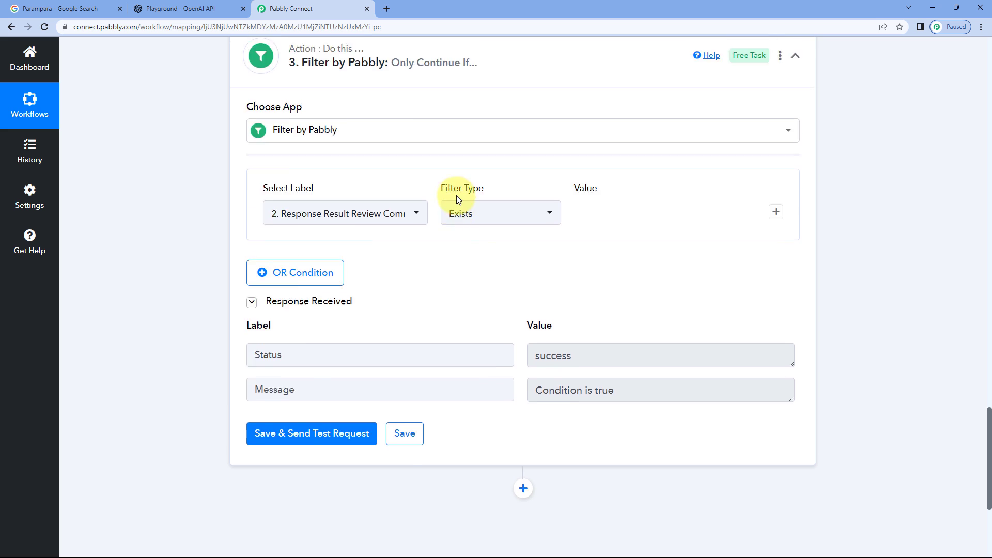
scroll(456, 196, up, 2)
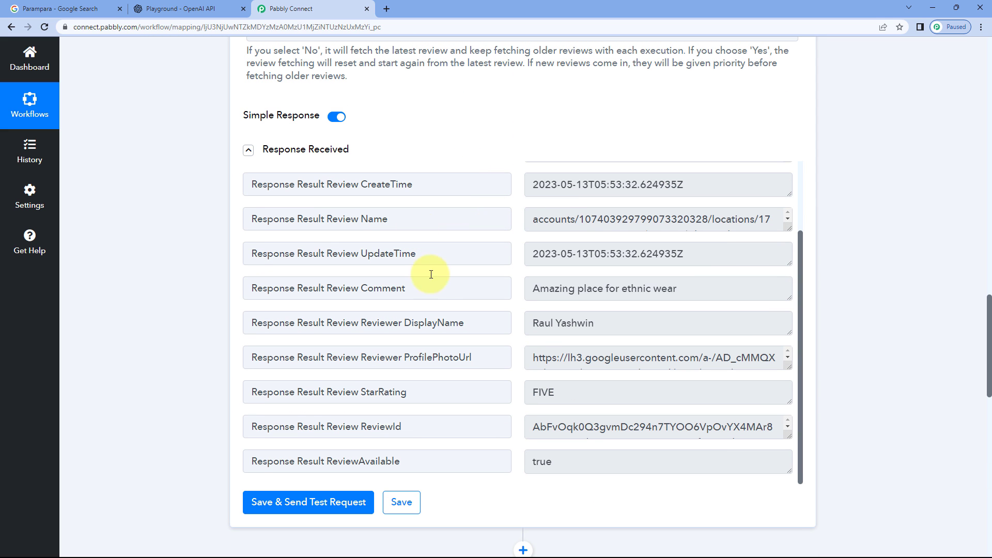
scroll(203, 281, down, 10)
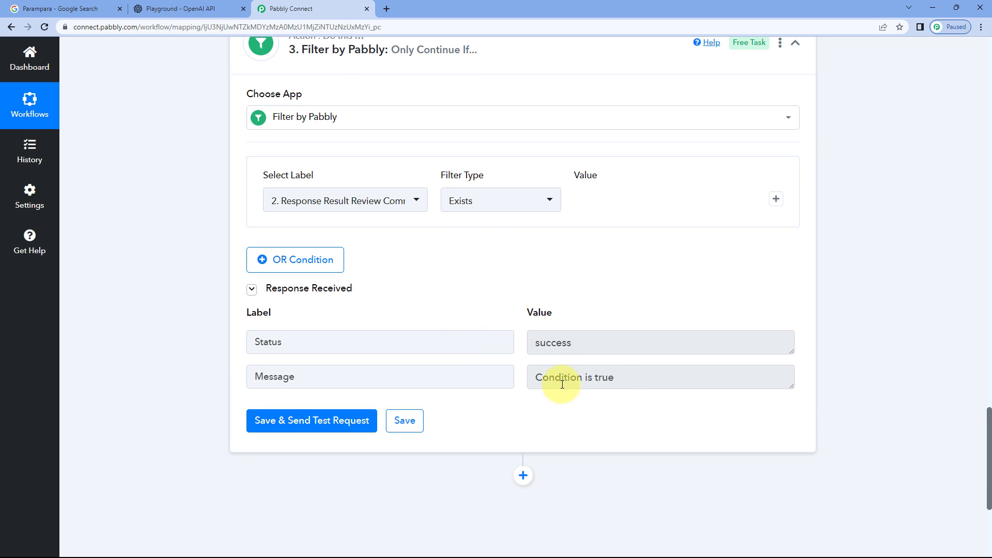
scroll(599, 298, up, 6)
scroll(523, 269, up, 4)
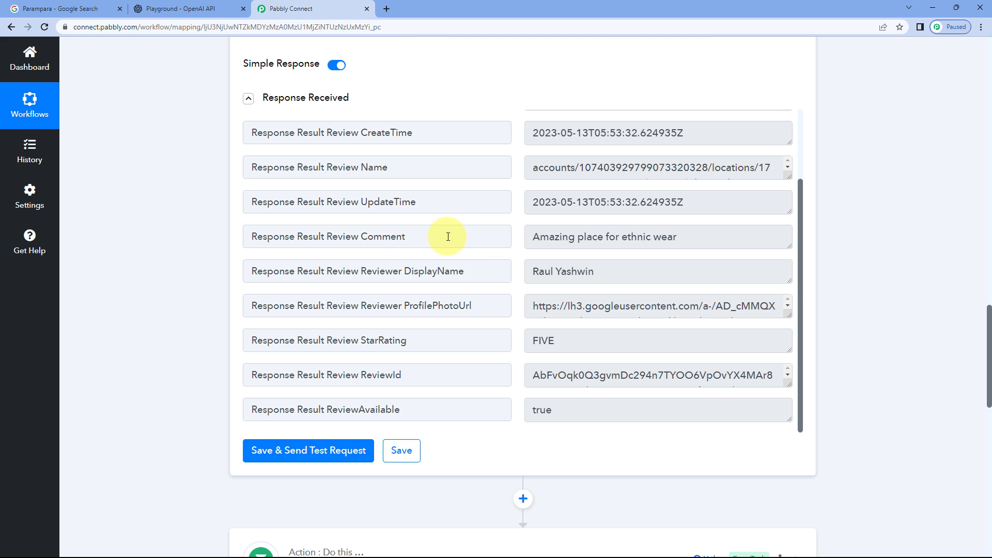
scroll(176, 233, down, 5)
scroll(179, 231, down, 2)
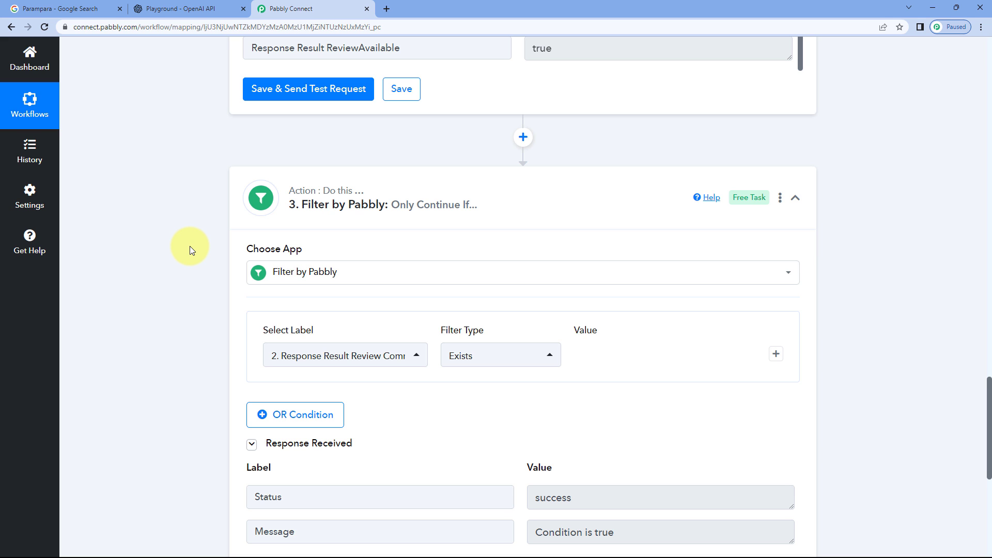
scroll(189, 240, down, 5)
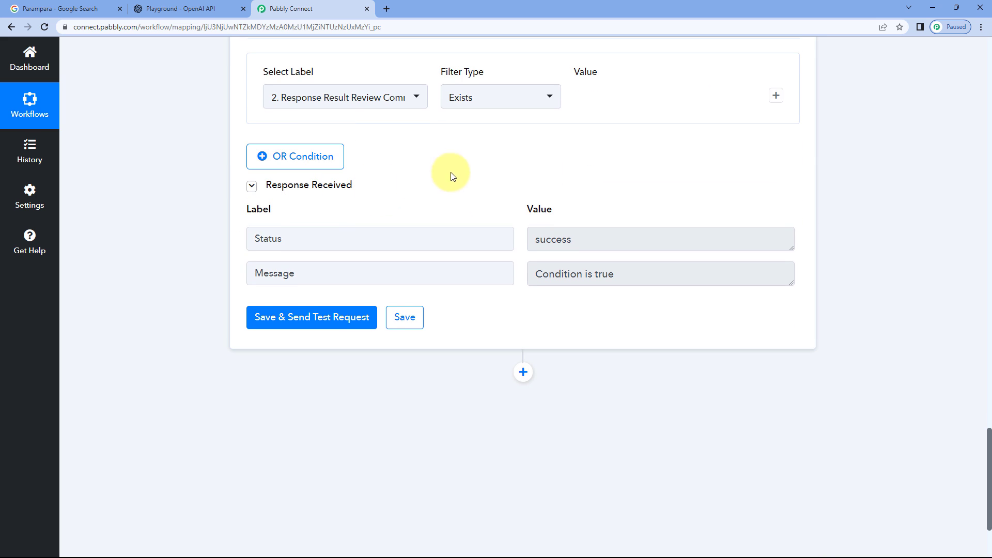
scroll(542, 160, up, 3)
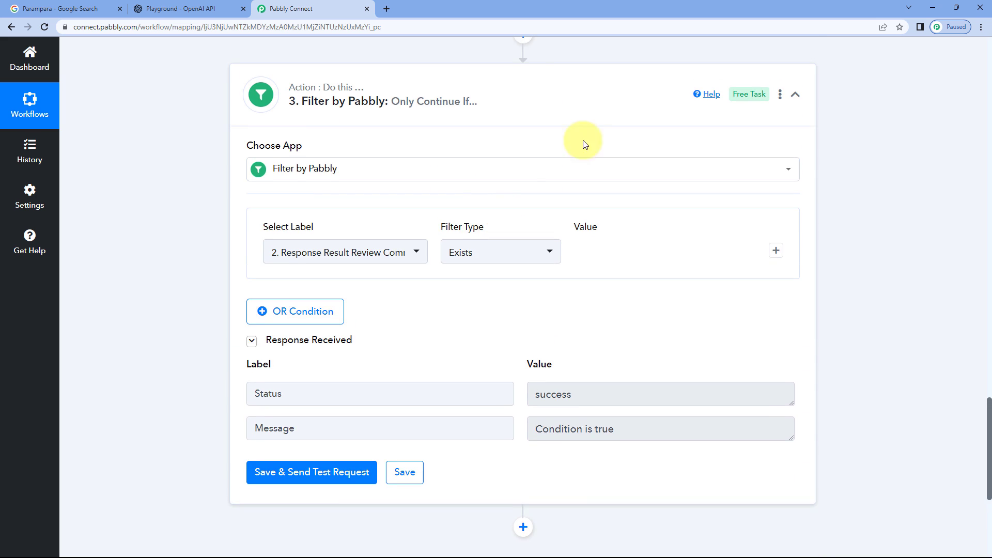
Collapse the Filter by Pabbly step and check the Review Comment value in the Fetch Review response.
click(505, 104)
scroll(478, 150, up, 5)
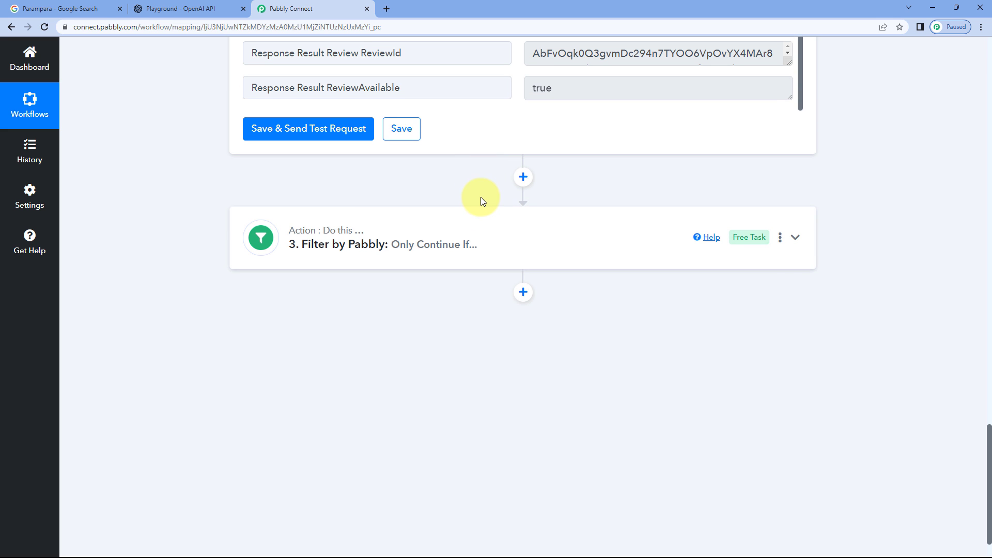
scroll(511, 217, up, 3)
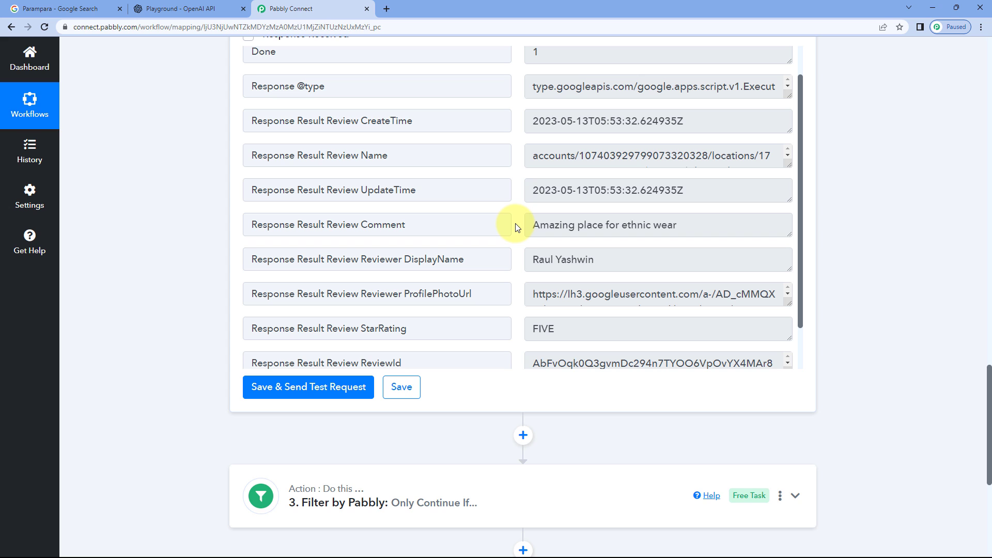
drag(532, 225, 673, 233)
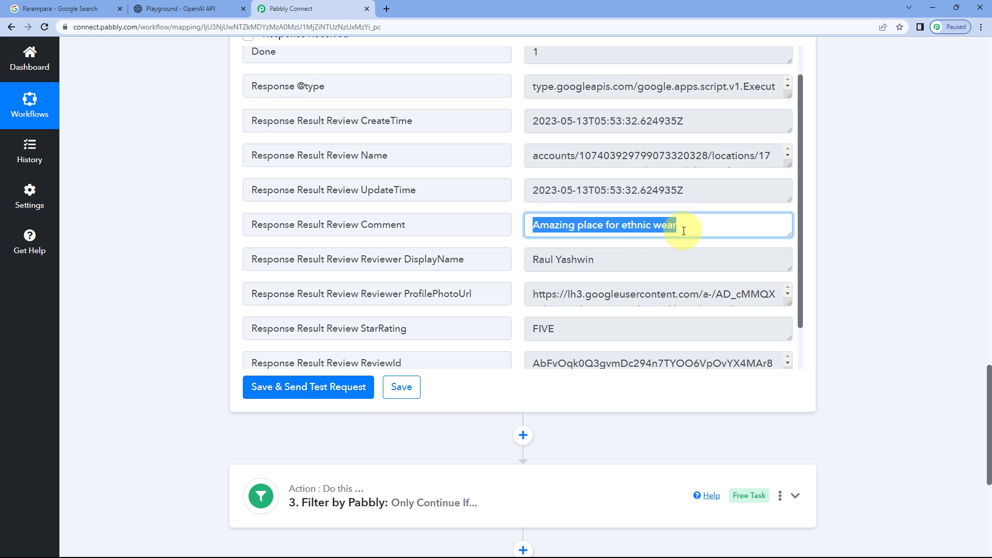
click(684, 230)
scroll(190, 259, down, 6)
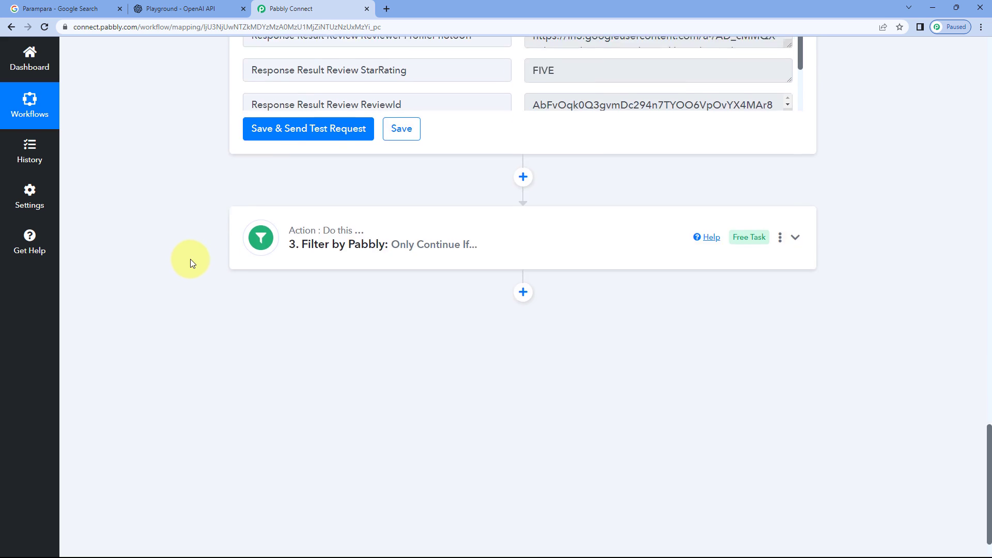
Add an OpenAI action step after the filter and set its action event to Generate Content.
click(523, 240)
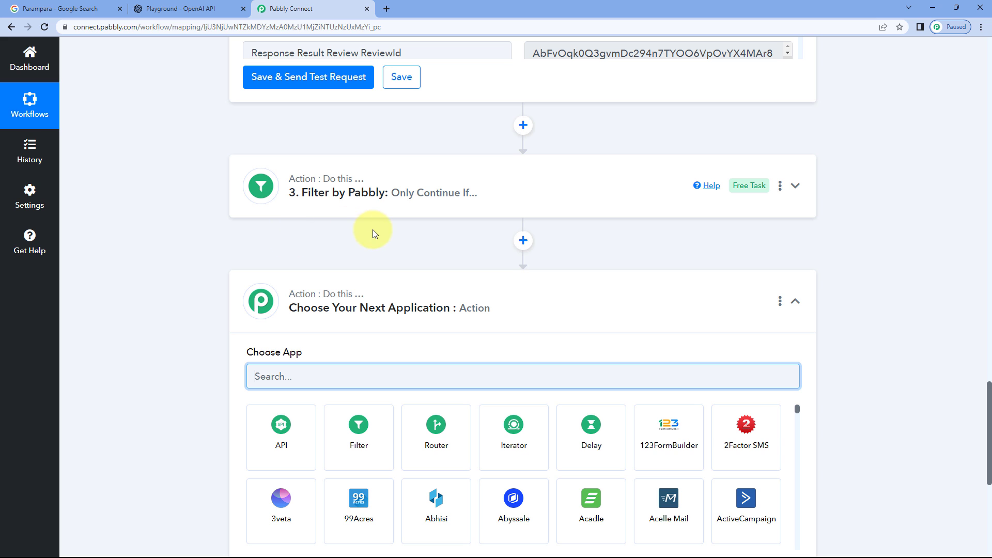
scroll(386, 225, down, 2)
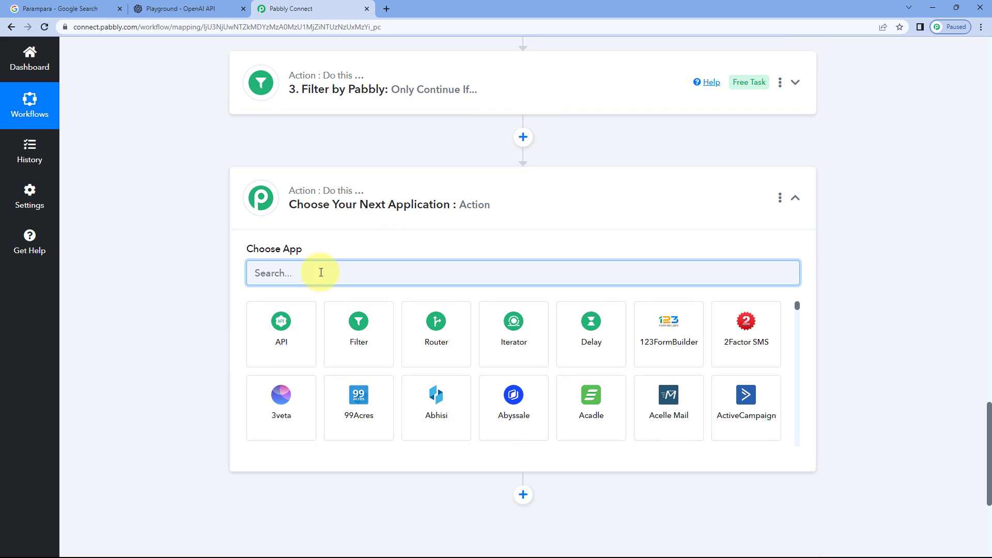
text(openAI)
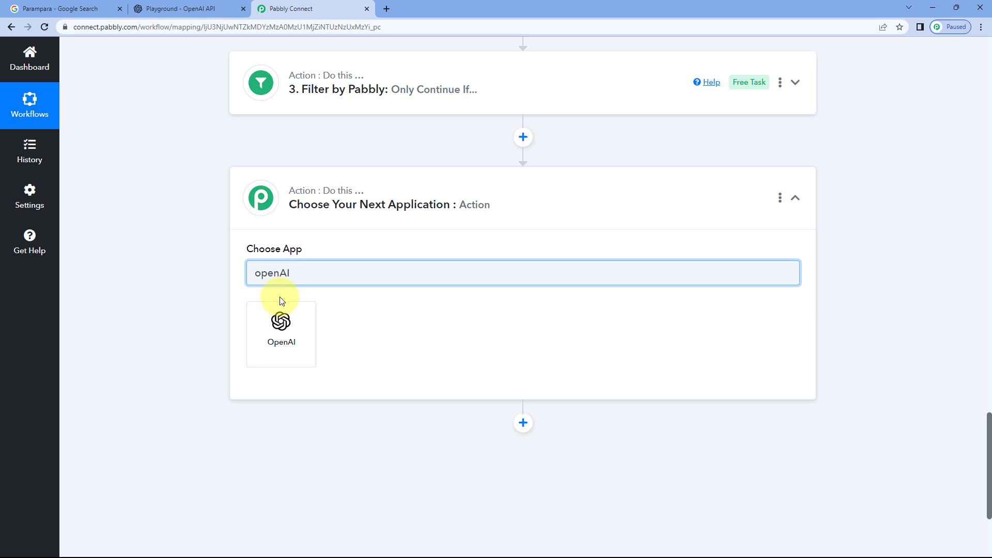
click(283, 312)
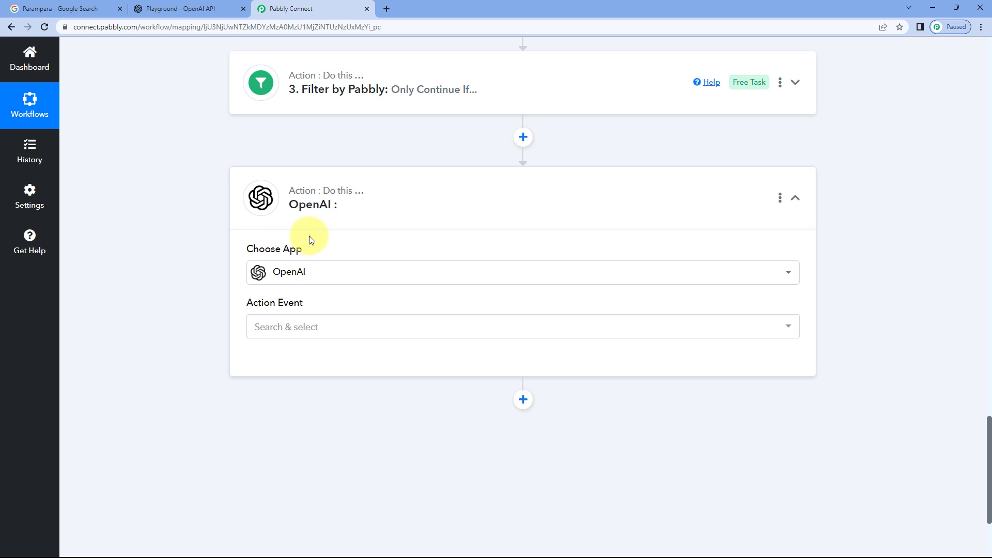
scroll(310, 237, down, 2)
click(277, 226)
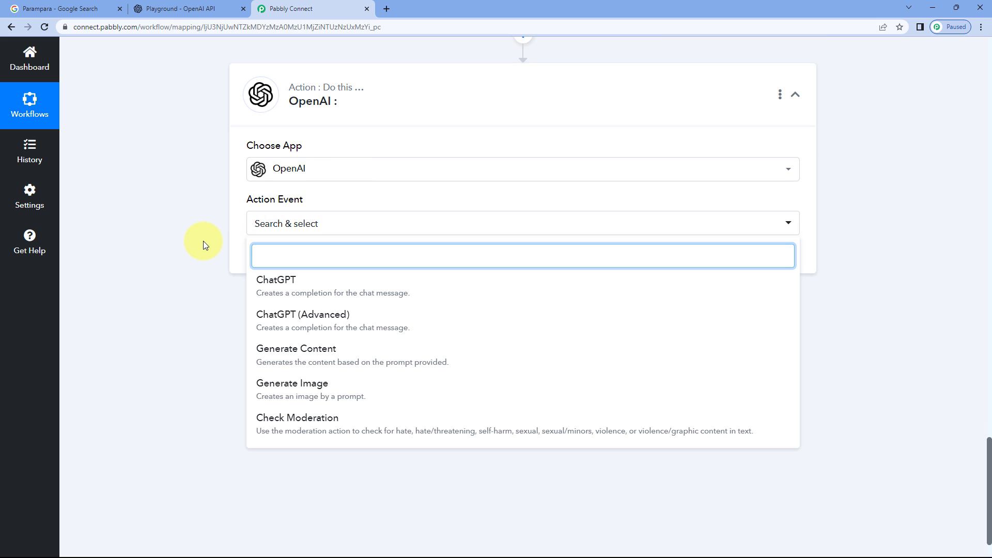
scroll(204, 242, down, 1)
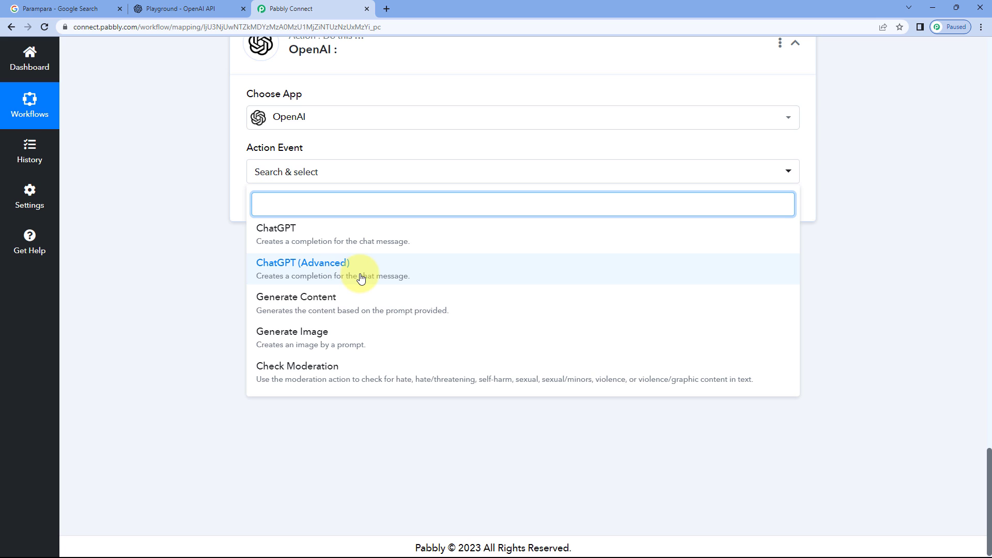
click(344, 305)
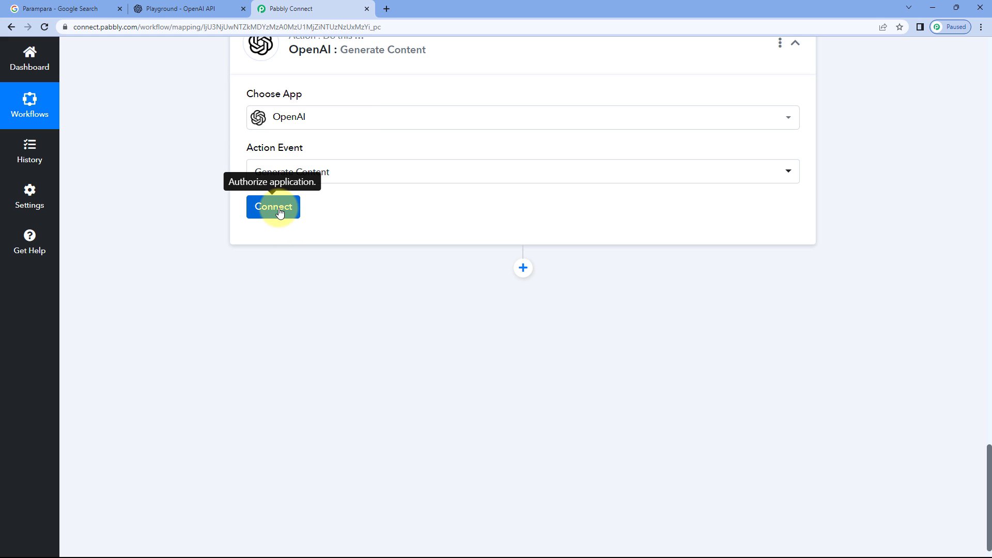
Start a new OpenAI connection and open the API keys page of the OpenAI account.
click(279, 213)
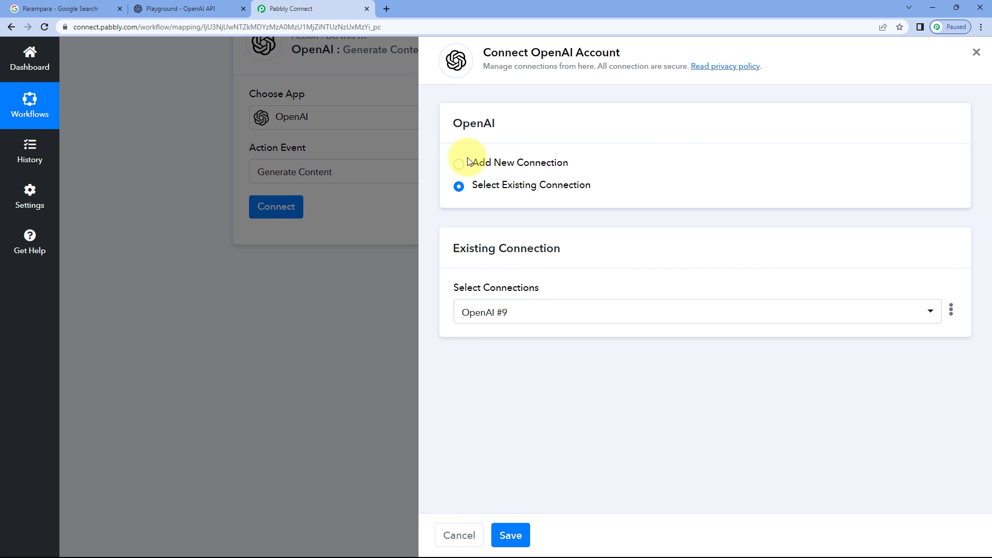
click(460, 164)
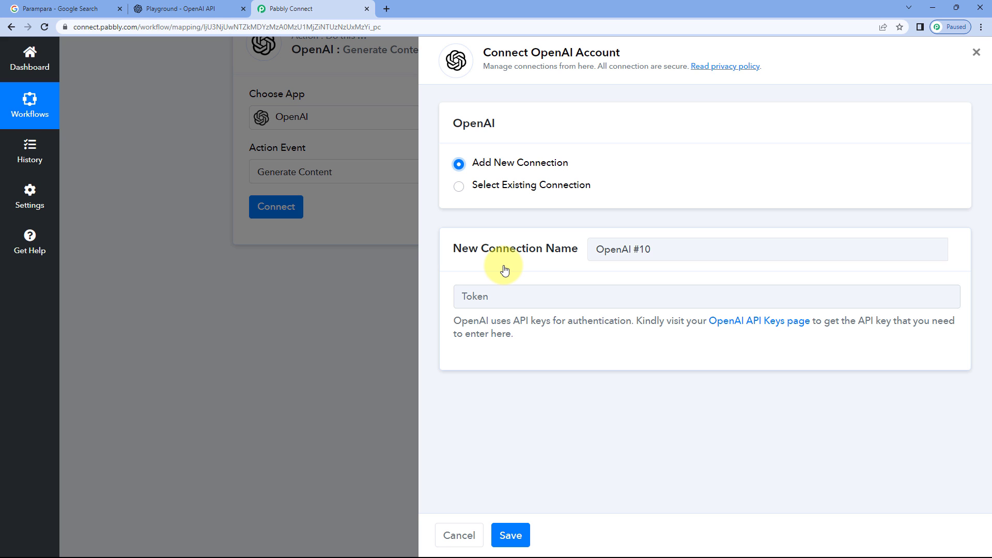
click(201, 9)
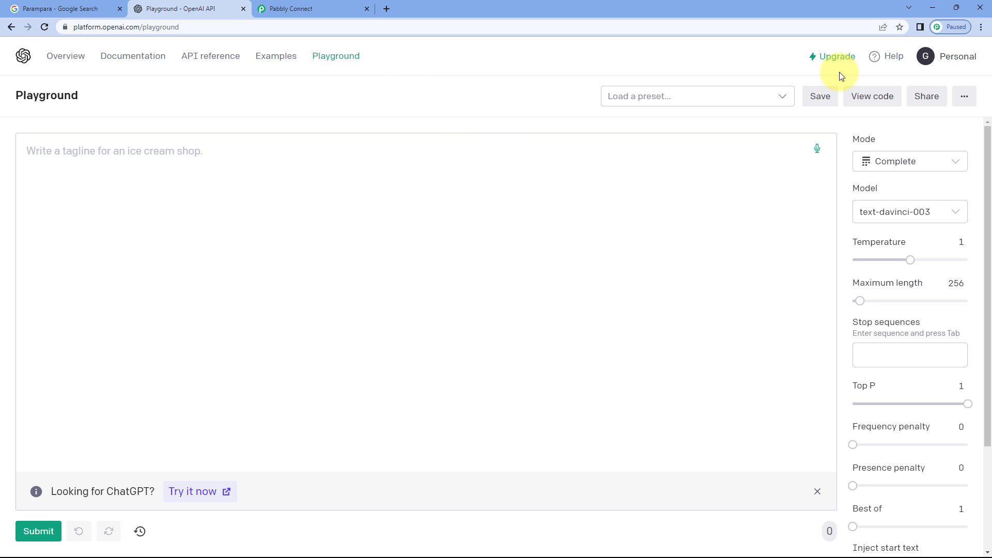
click(926, 56)
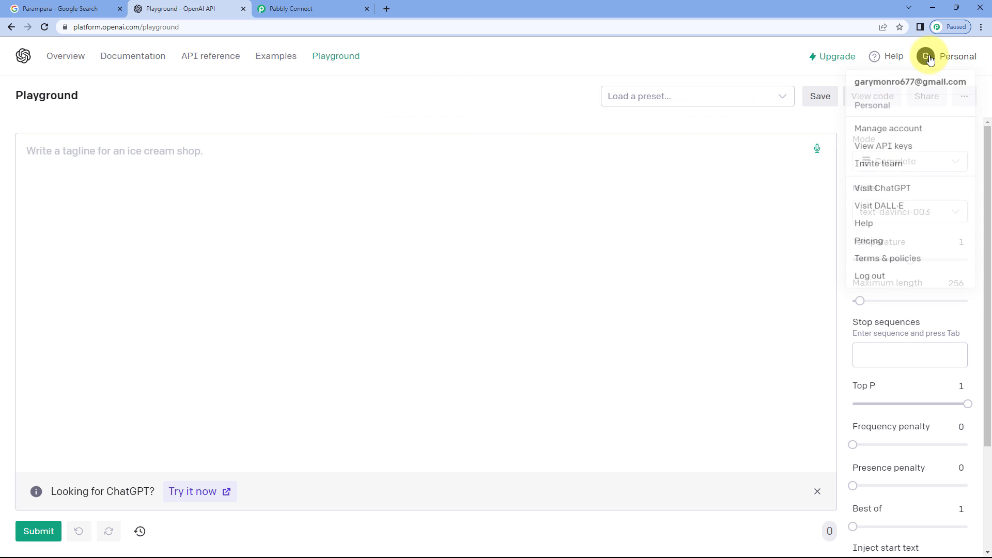
click(869, 153)
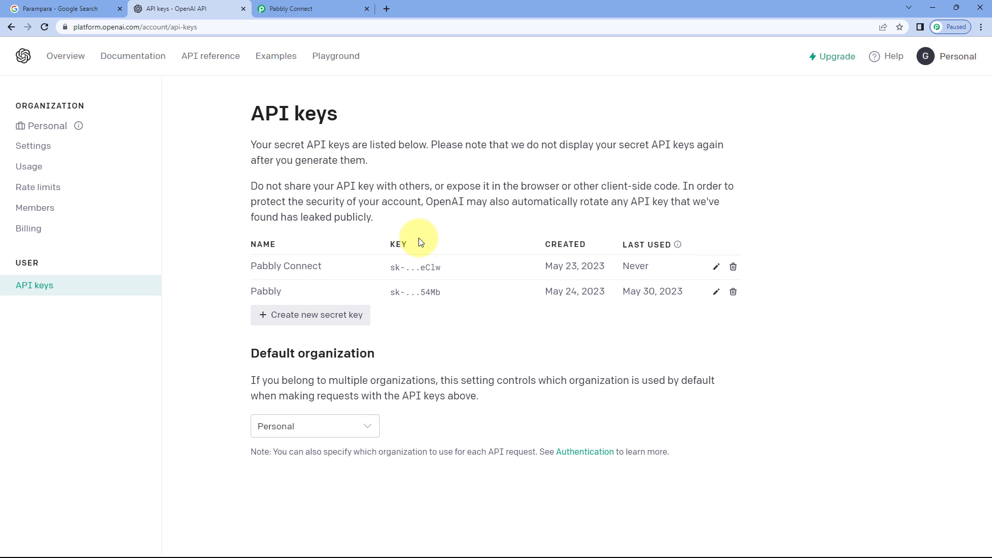
Create a new OpenAI secret key named GMB and copy it.
click(306, 317)
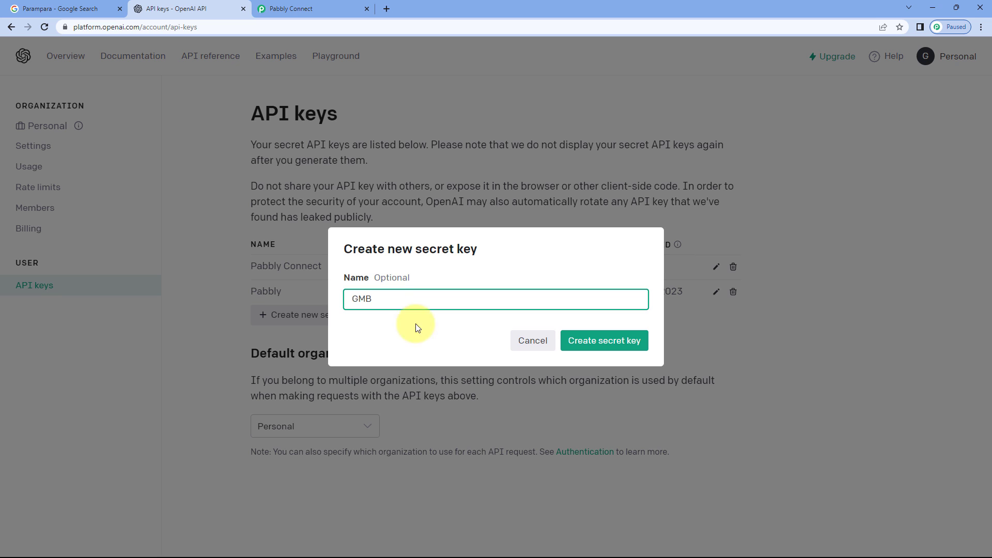
click(606, 343)
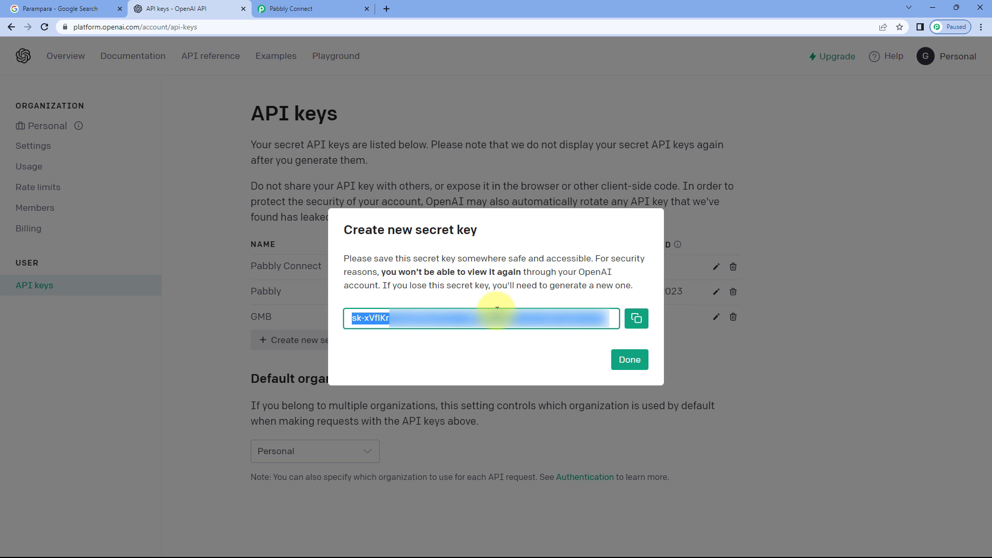
click(636, 318)
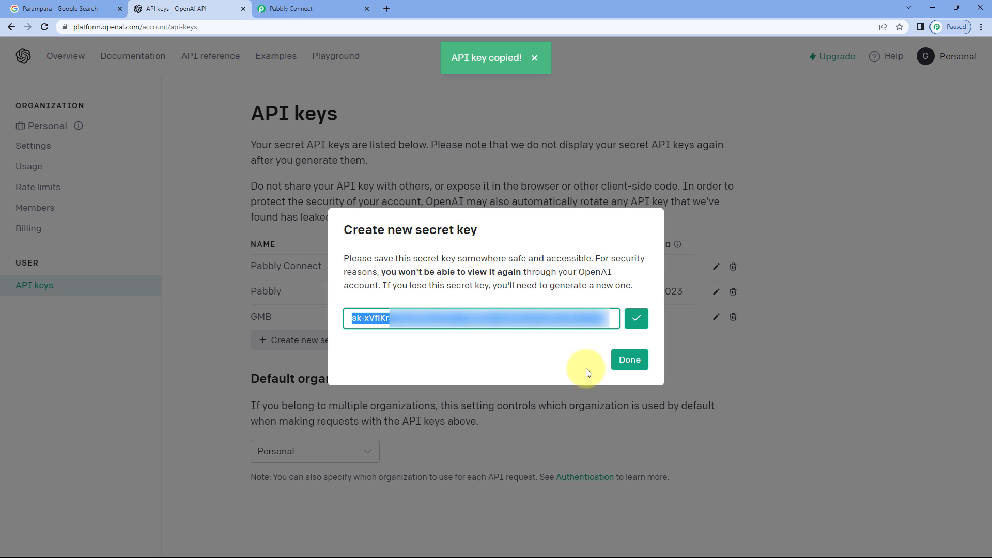
Switch back to Pabbly Connect, paste the OpenAI API key as the connection's token and save the connection.
click(300, 15)
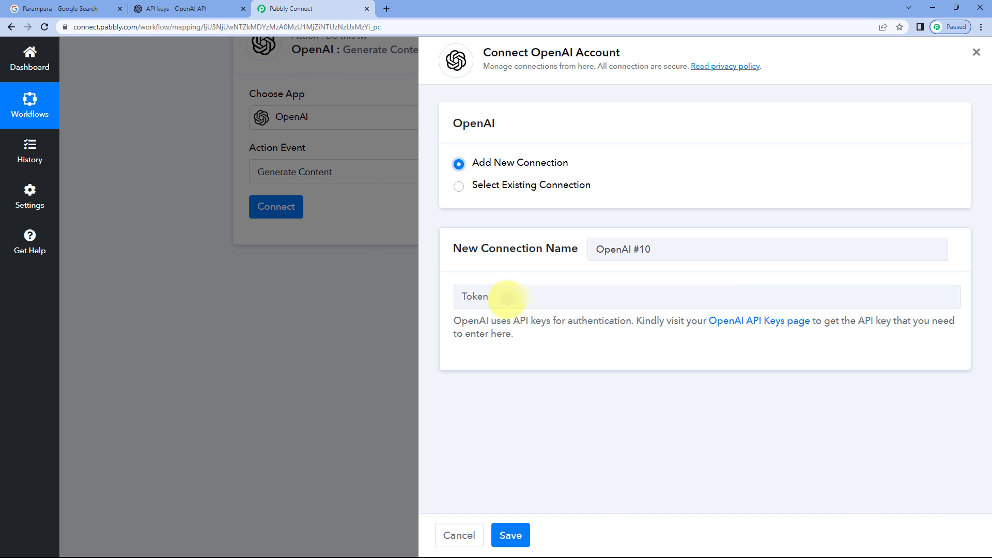
click(496, 296)
right_click(492, 297)
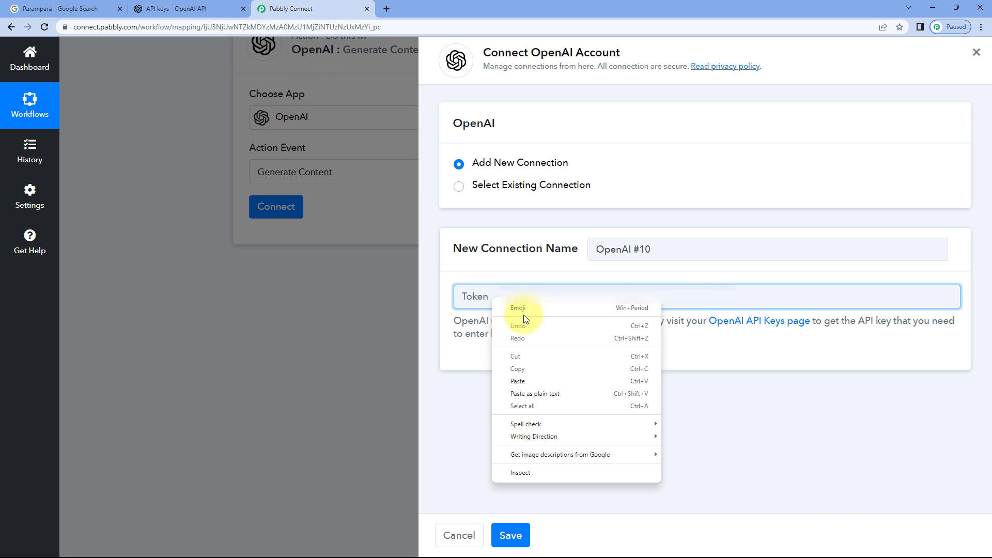
click(532, 381)
click(514, 535)
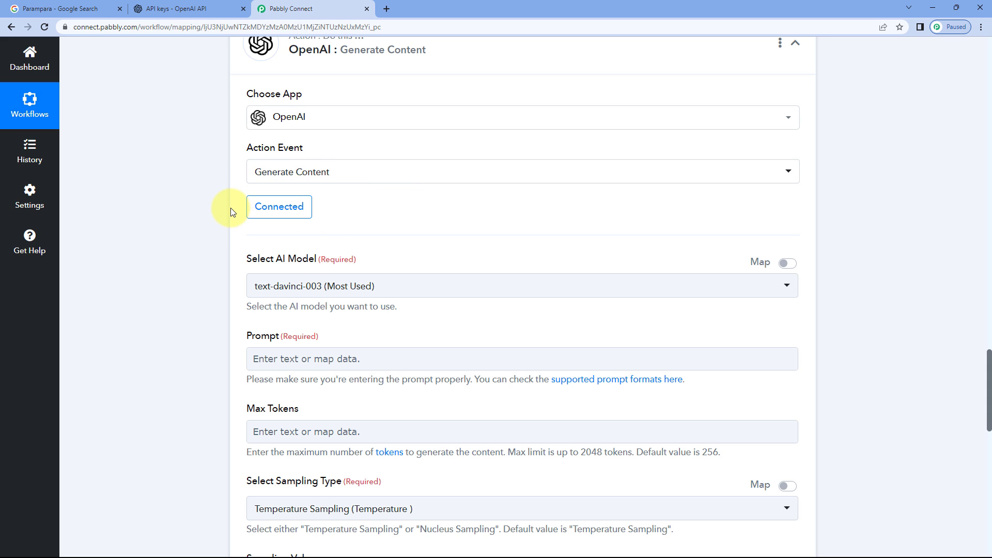
Choose text-davinci-003 (Most Used) as the AI model for the OpenAI step.
scroll(231, 212, down, 4)
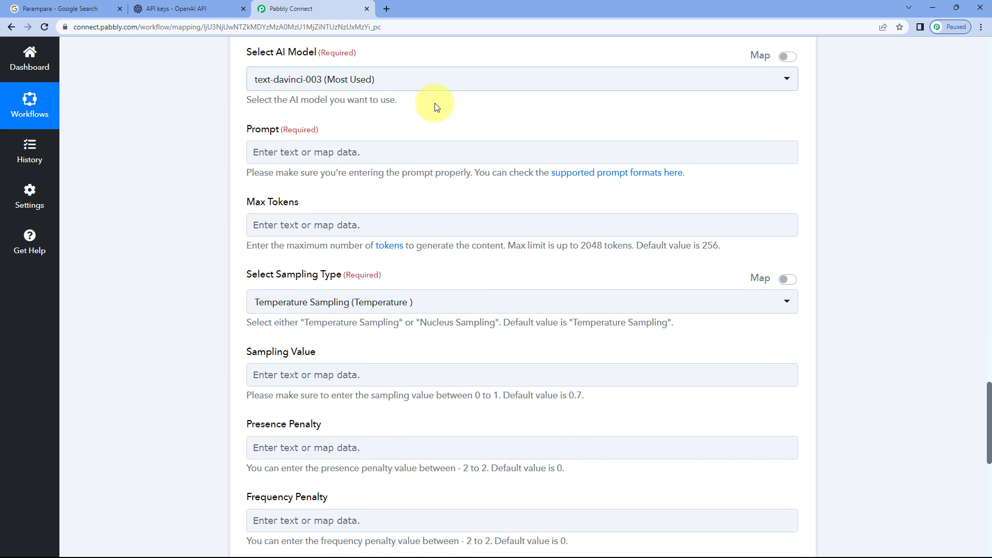
click(402, 79)
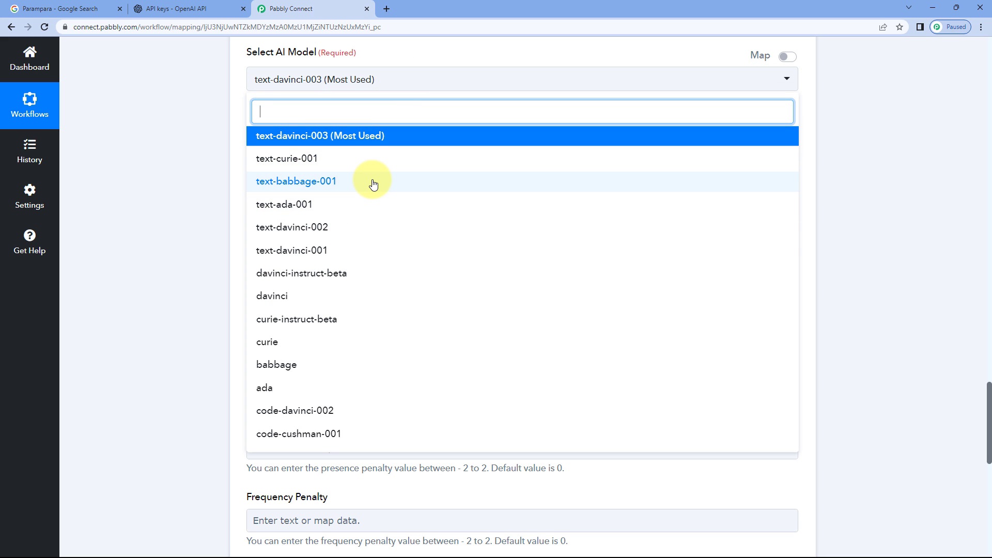
scroll(374, 181, down, 1)
scroll(381, 215, up, 1)
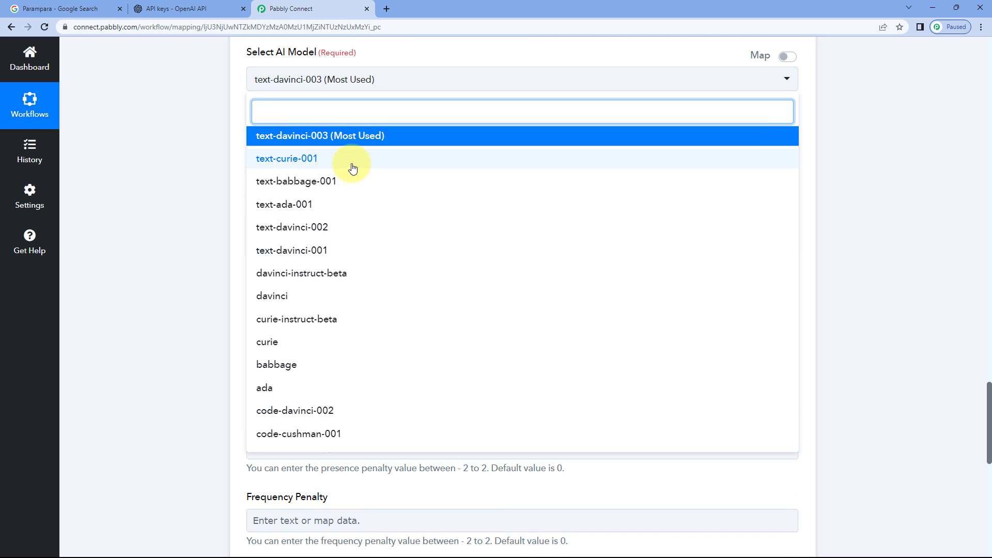
click(301, 140)
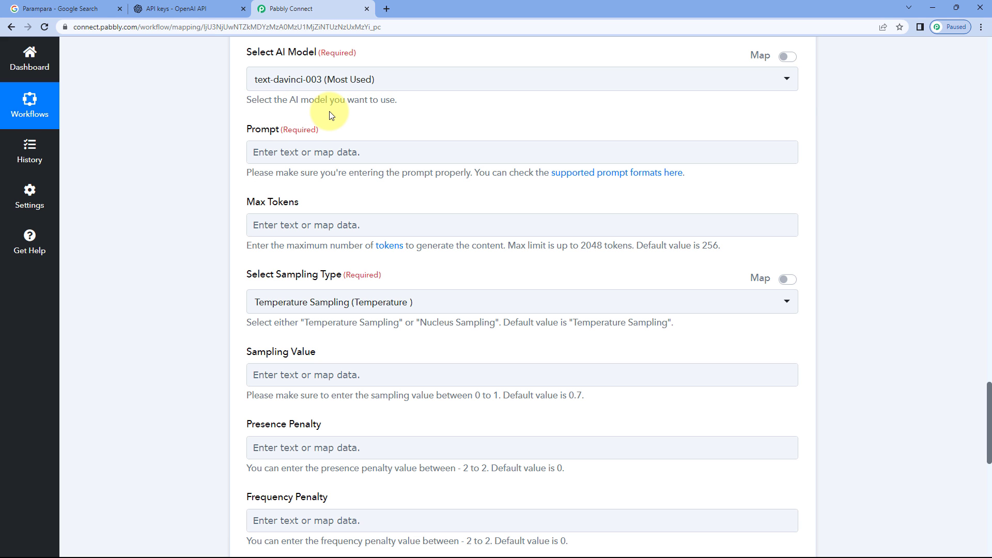
Enter the prompt "Write a reply to this Google My Business review without salutation and star rating is".
scroll(333, 124, up, 1)
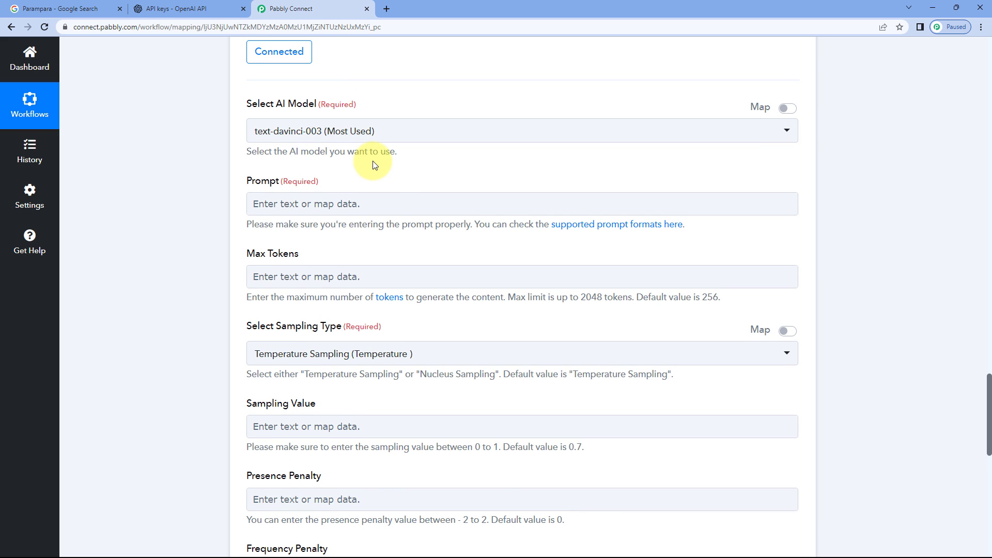
scroll(362, 160, down, 1)
scroll(339, 146, up, 2)
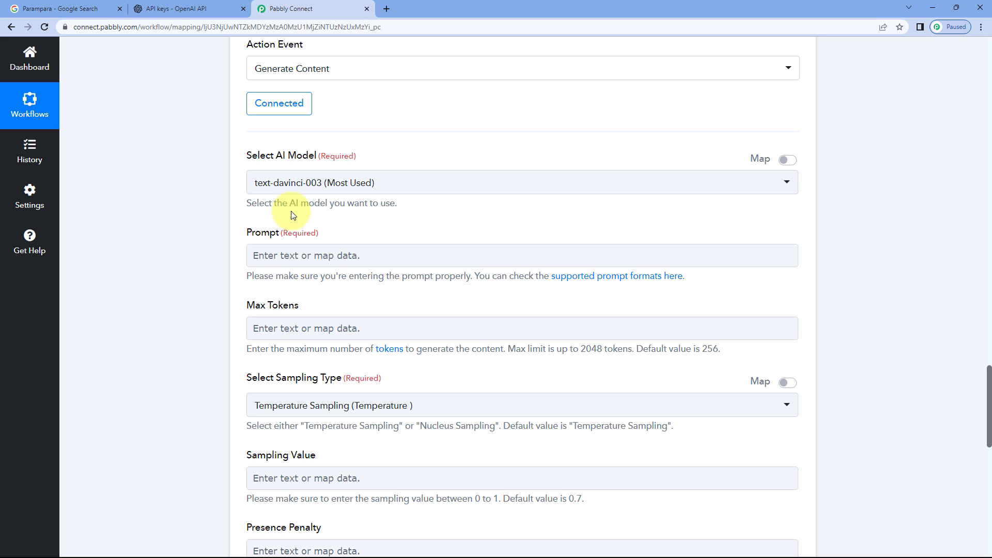
click(284, 259)
click(278, 252)
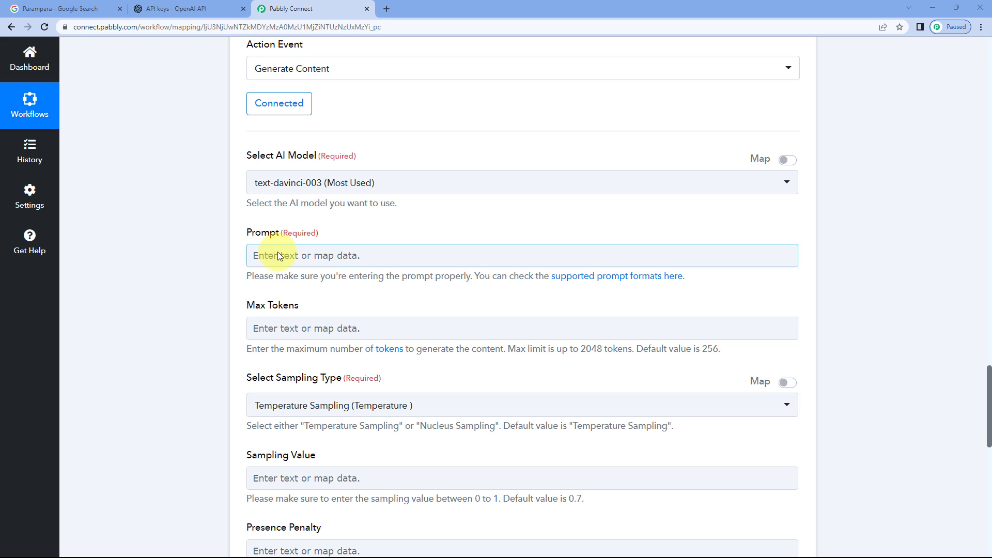
text(Write a reply to this Google My Business review without salutation and star rating is)
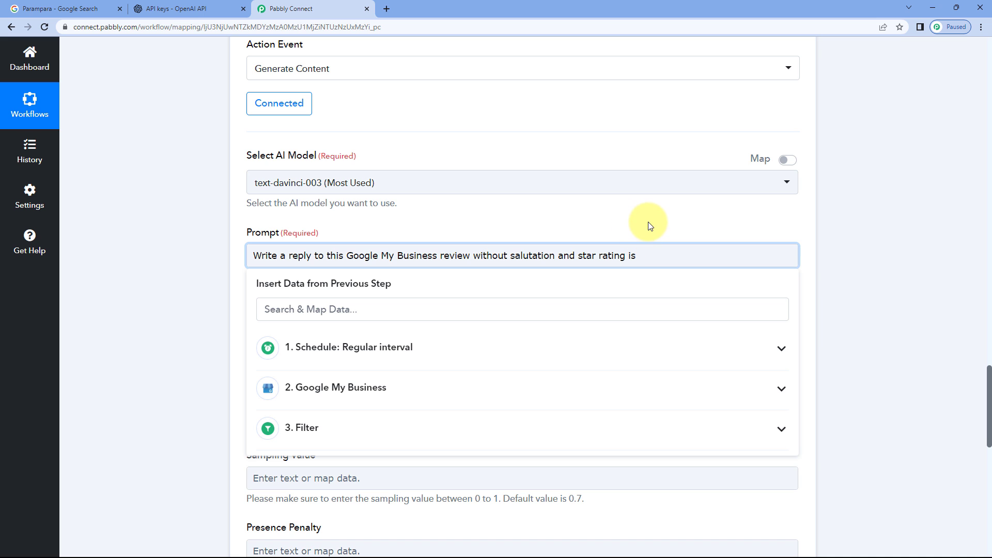
Examine the Review StarRating field and its value in the Google My Business response.
scroll(649, 226, up, 10)
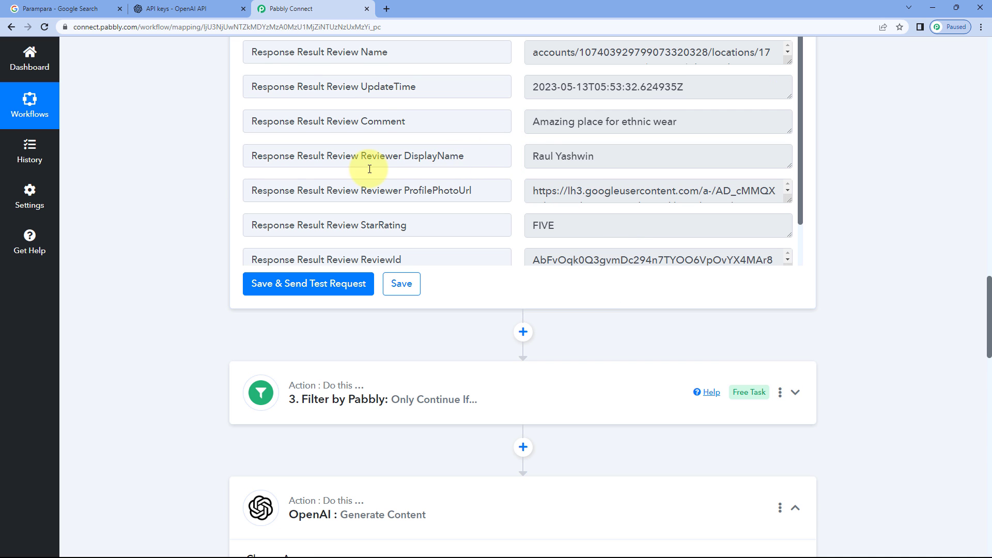
scroll(203, 194, up, 1)
scroll(354, 171, down, 1)
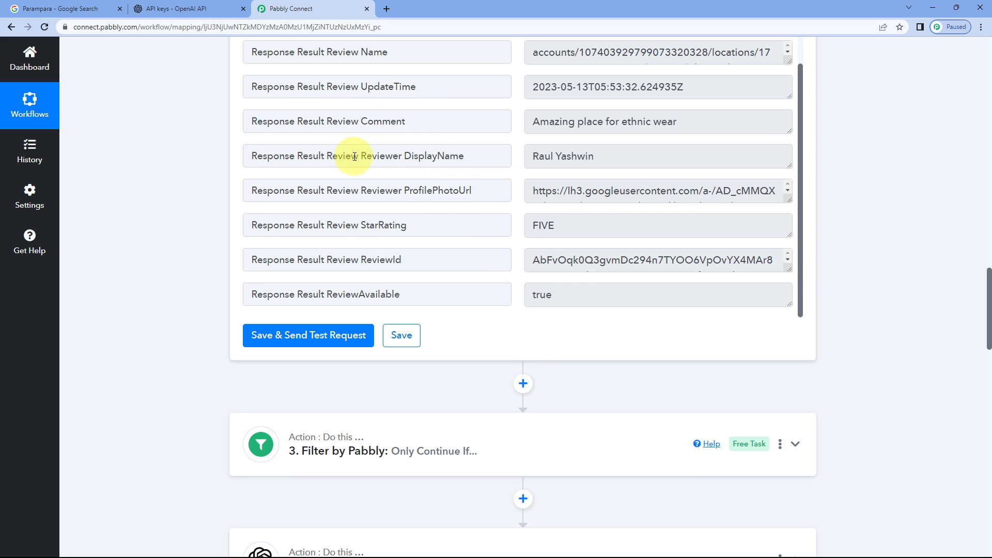
scroll(194, 196, up, 1)
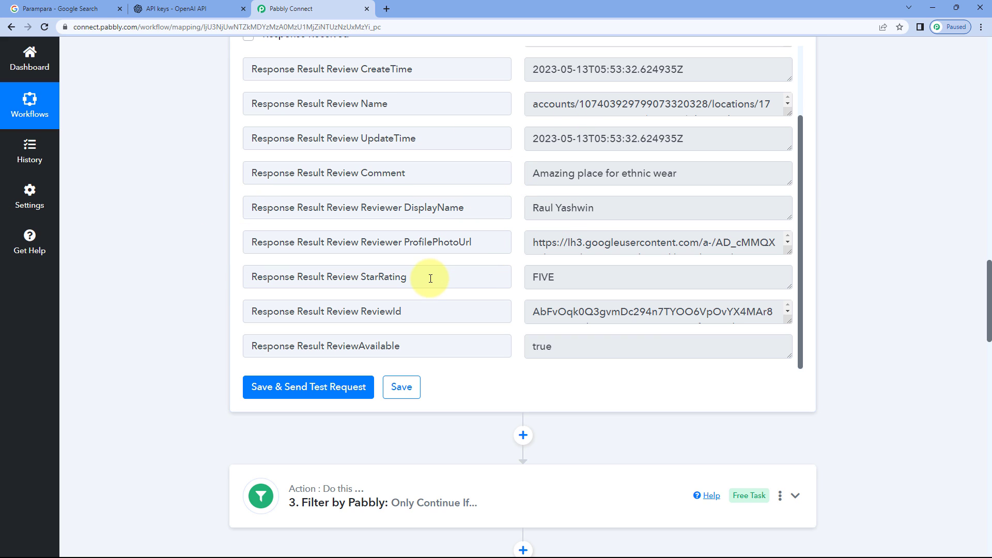
drag(432, 277, 356, 276)
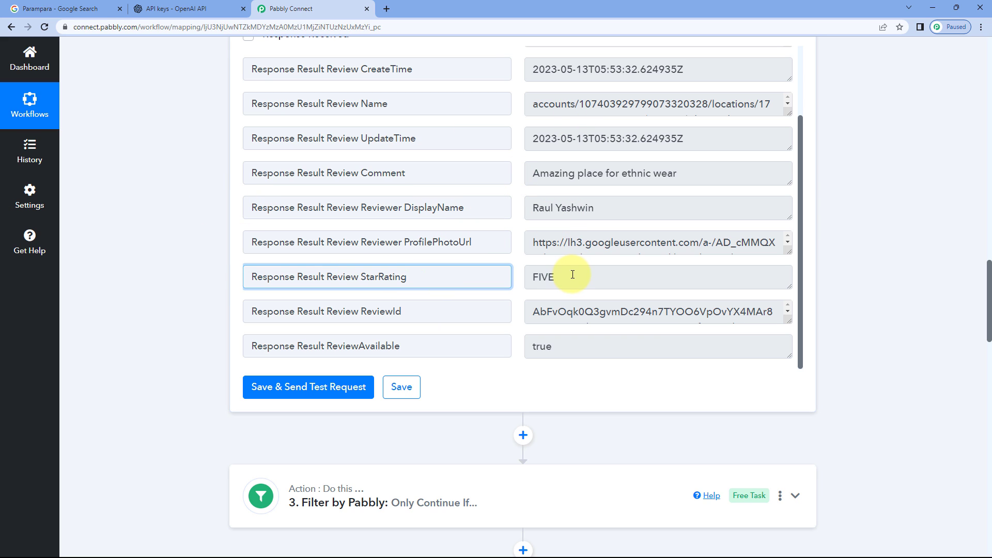
drag(571, 275, 524, 276)
click(516, 277)
scroll(208, 280, down, 1)
scroll(209, 280, down, 5)
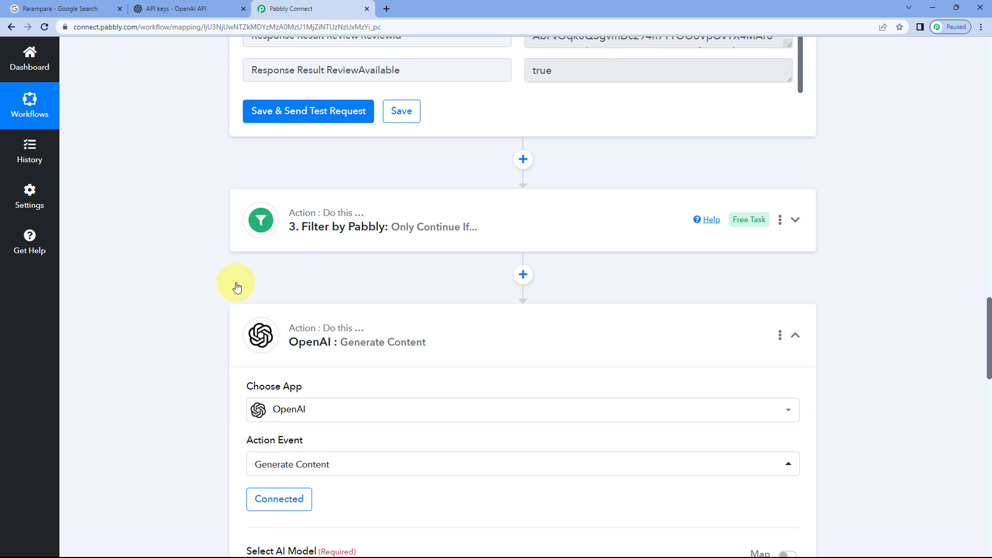
scroll(235, 283, up, 3)
Compare the fetched StarRating value with the newest Parampara review on Google Search.
click(67, 9)
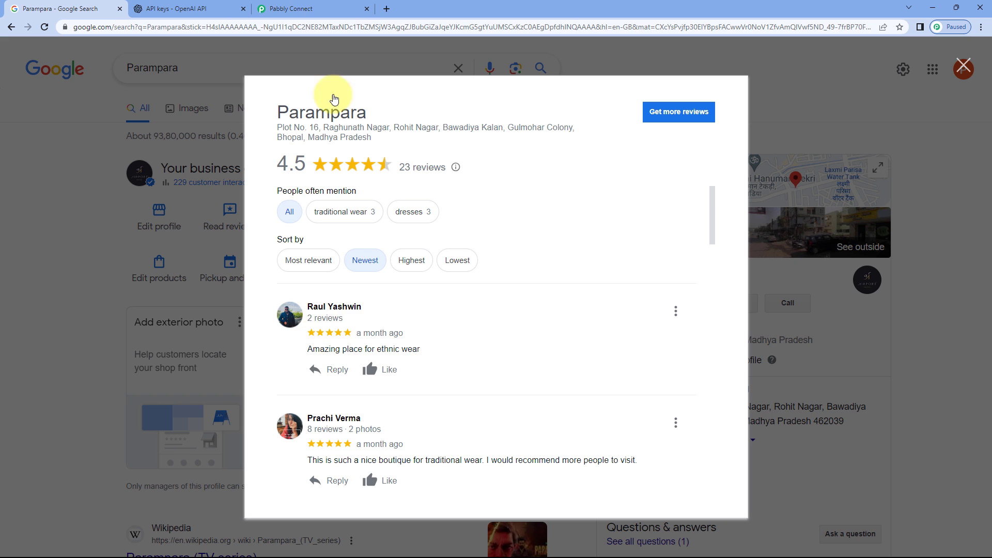
click(330, 9)
drag(561, 179, 519, 175)
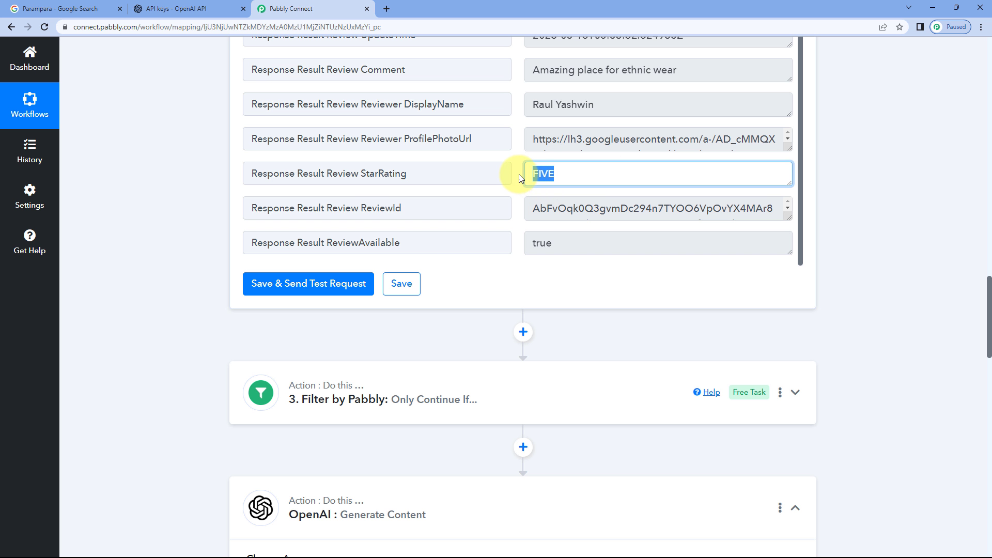
click(516, 173)
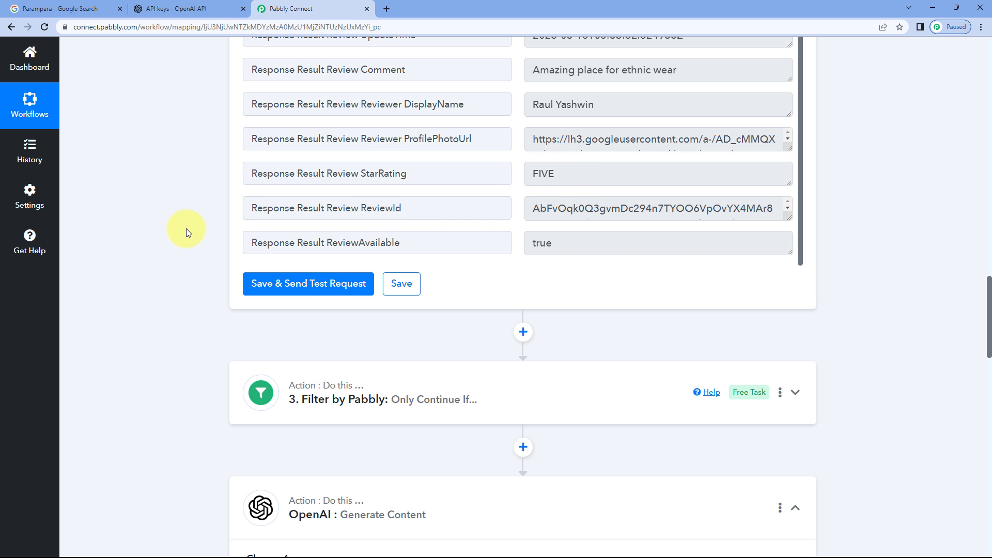
Map the Google My Business Review StarRating field onto the end of the OpenAI prompt.
scroll(186, 228, down, 10)
click(655, 202)
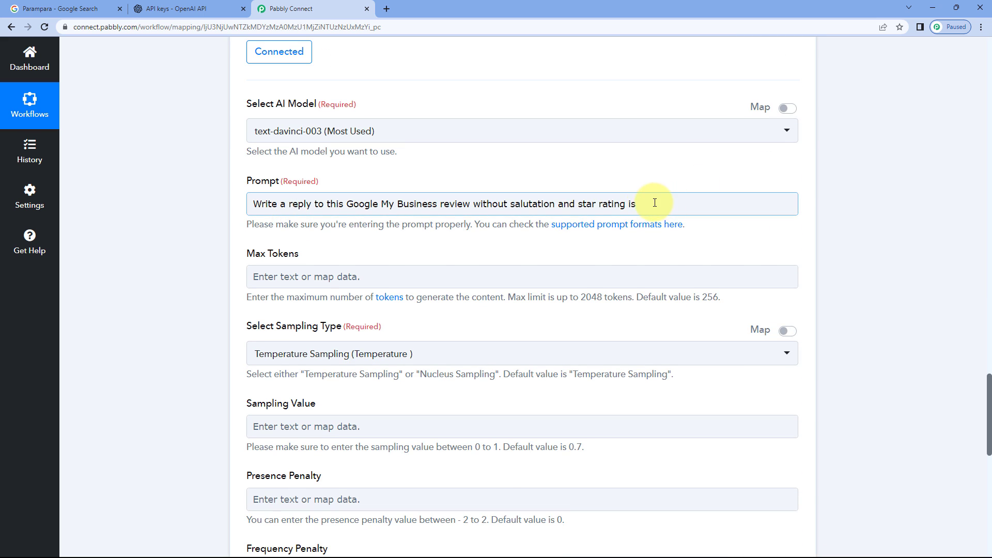
click(652, 206)
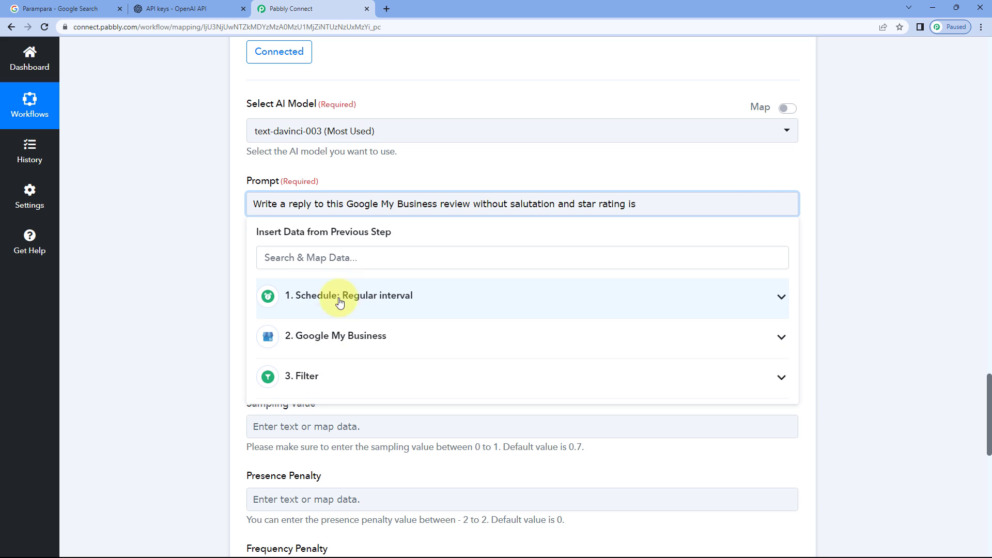
click(394, 338)
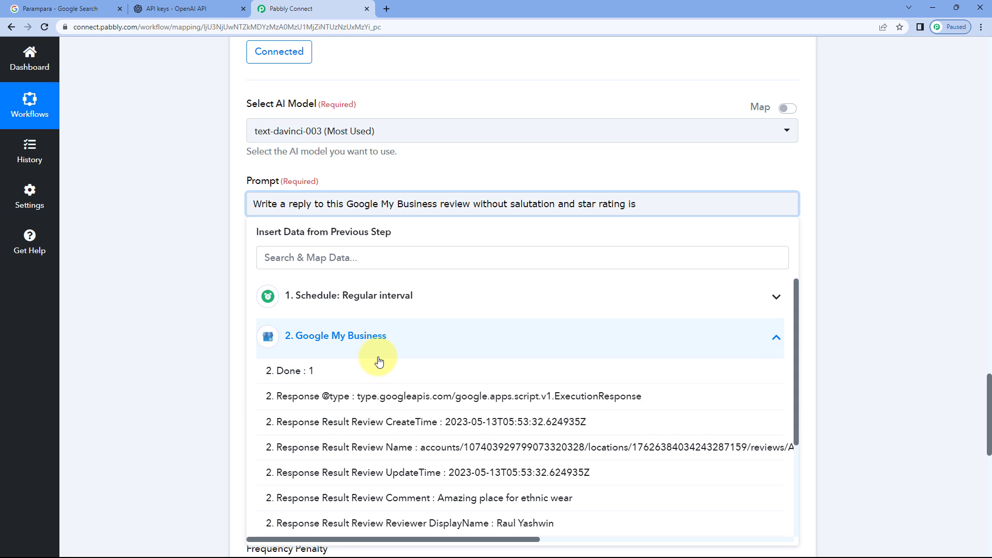
scroll(376, 363, down, 3)
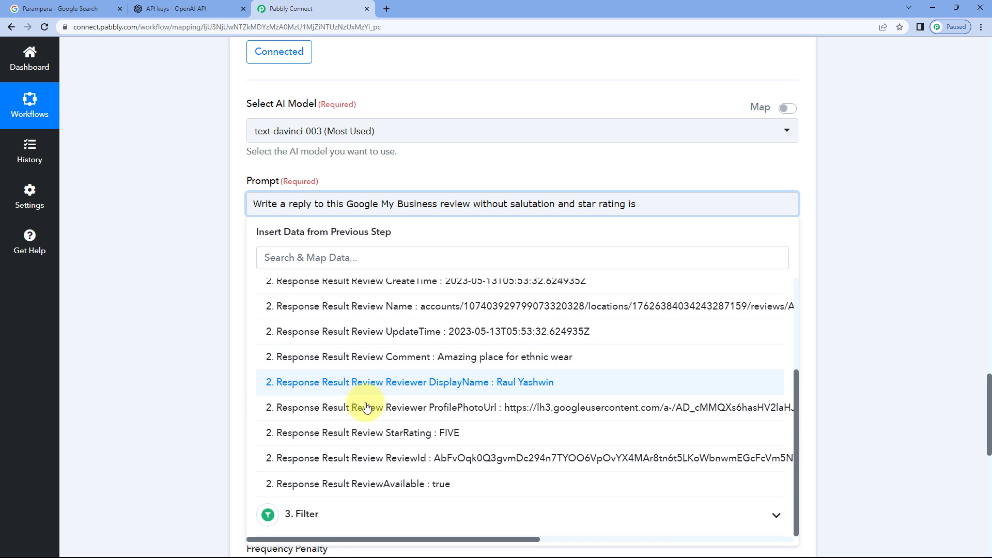
click(393, 432)
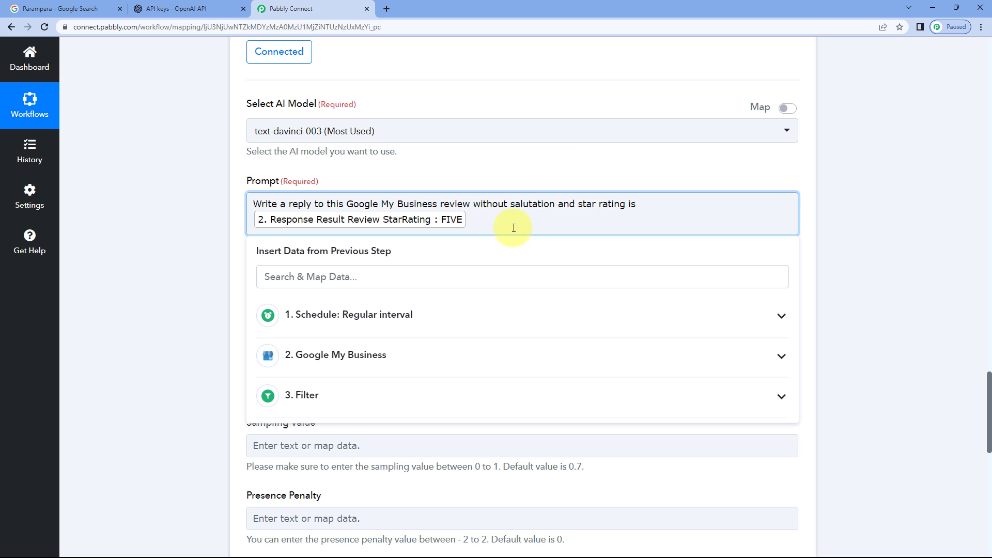
Check the newest Parampara review on Google Search and add a colon after the mapped StarRating in the prompt.
click(99, 6)
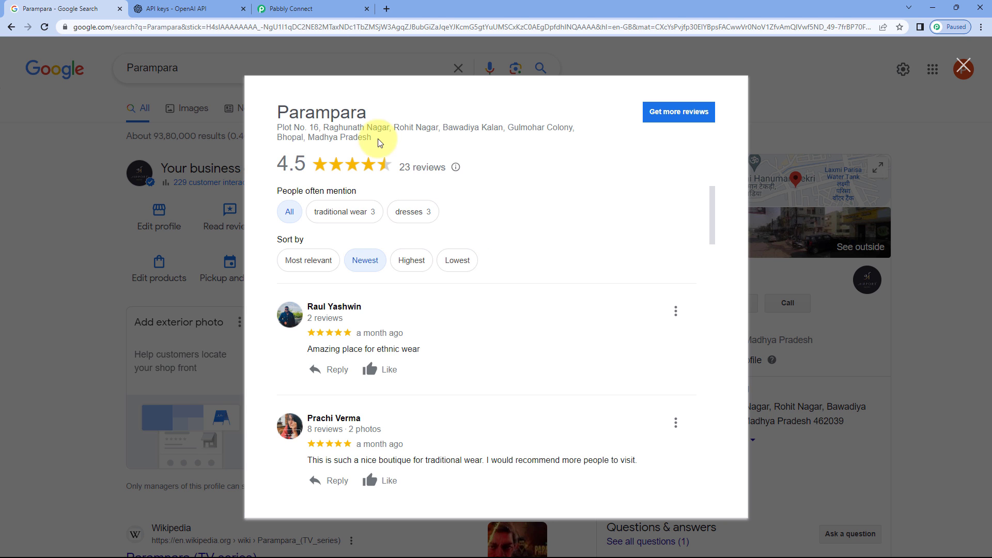
click(316, 5)
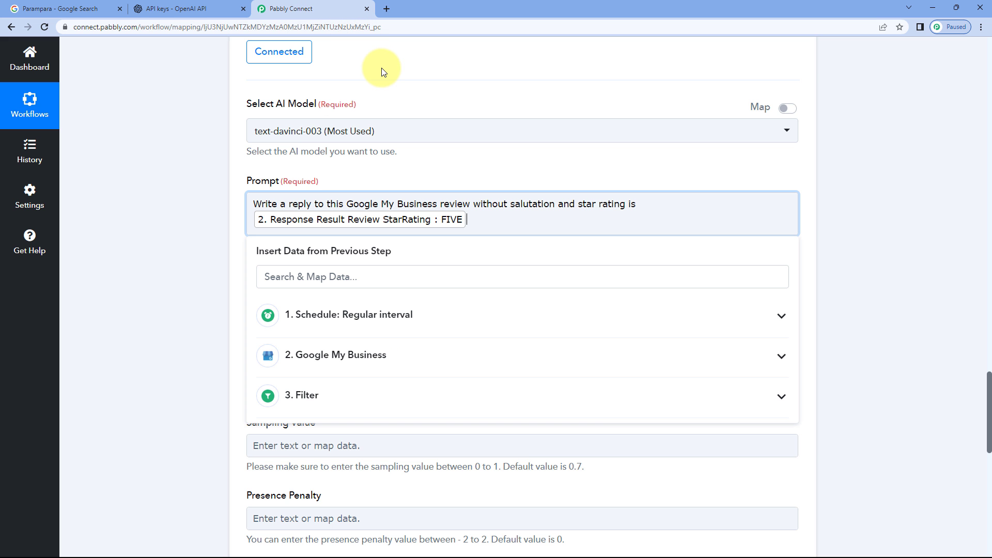
click(459, 210)
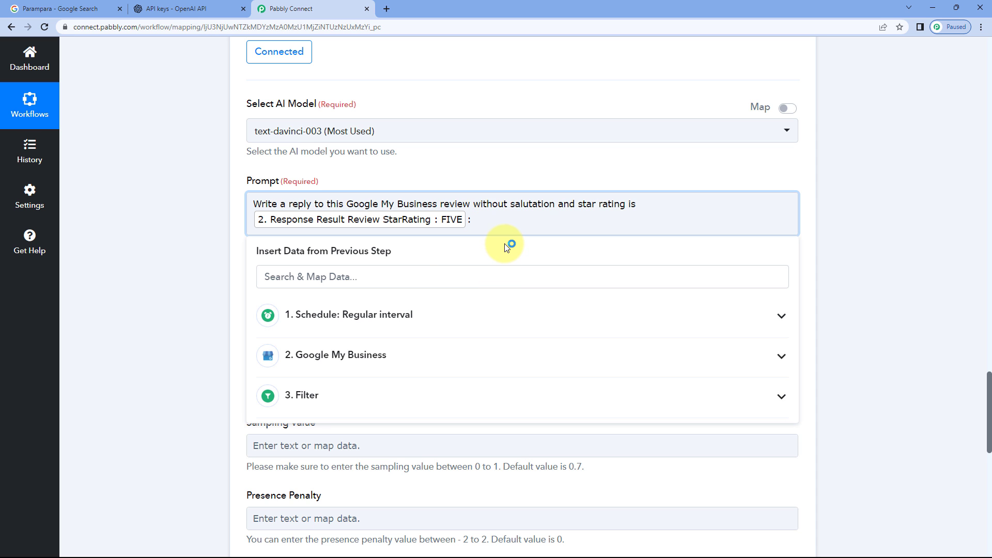
Examine the Review Comment field and its value in the Google My Business response.
scroll(510, 251, up, 9)
scroll(514, 268, up, 5)
scroll(525, 312, up, 2)
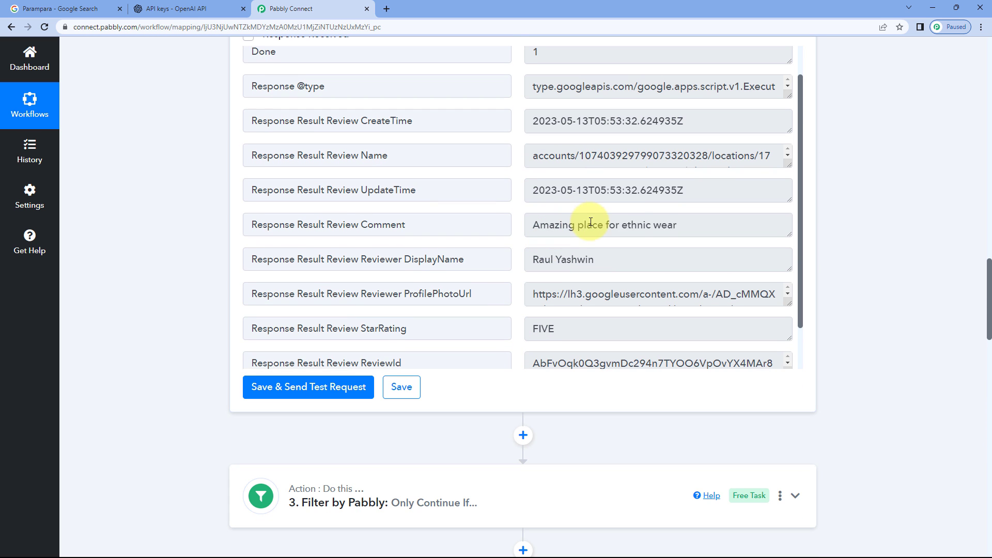
drag(685, 226, 524, 229)
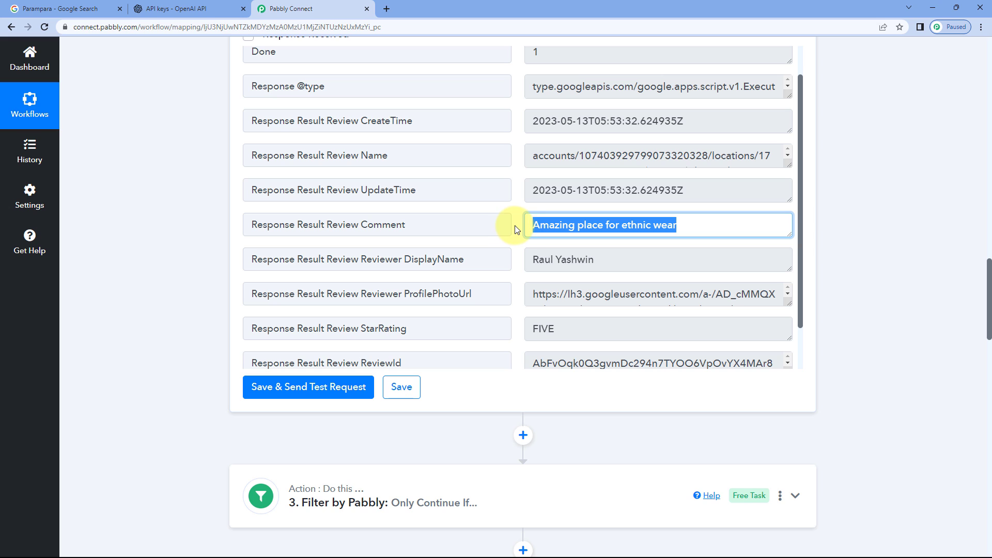
click(513, 227)
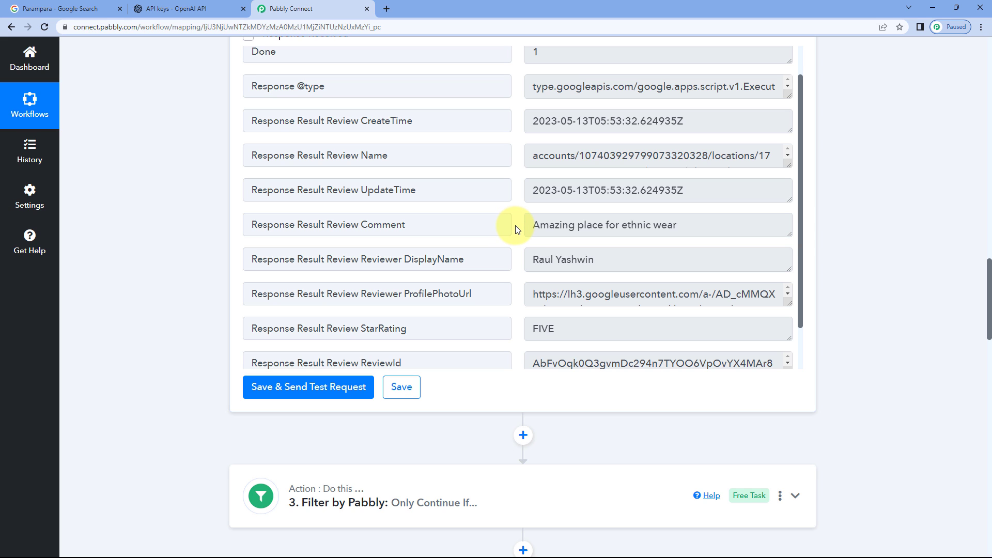
double_click(364, 226)
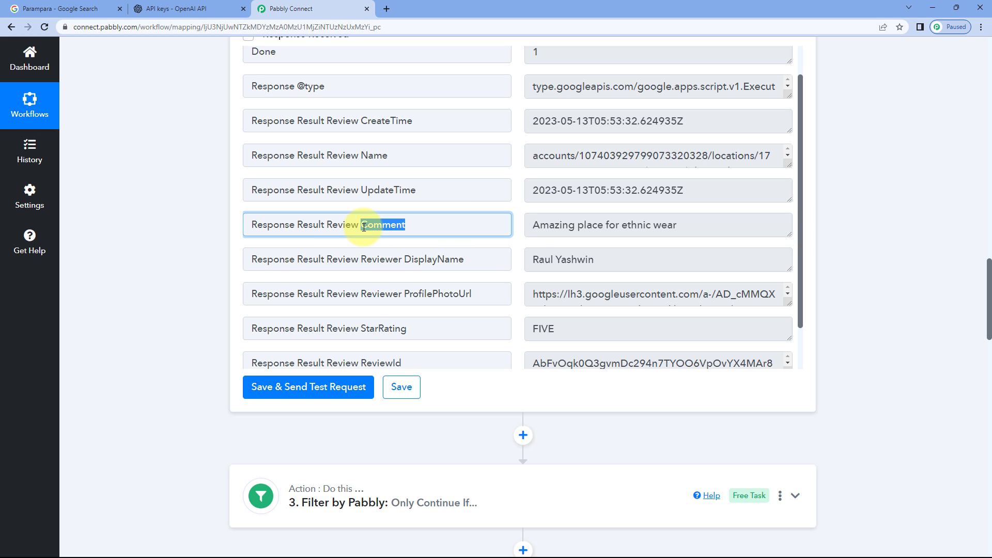
click(517, 228)
scroll(201, 240, down, 1)
scroll(201, 240, down, 15)
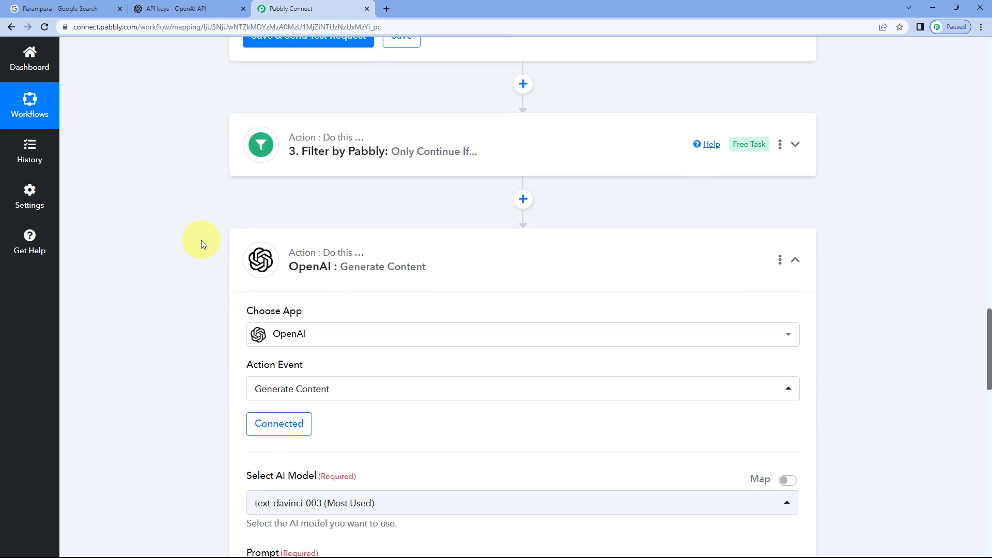
Map the Google My Business Review Comment field after the colon in the OpenAI prompt.
click(453, 181)
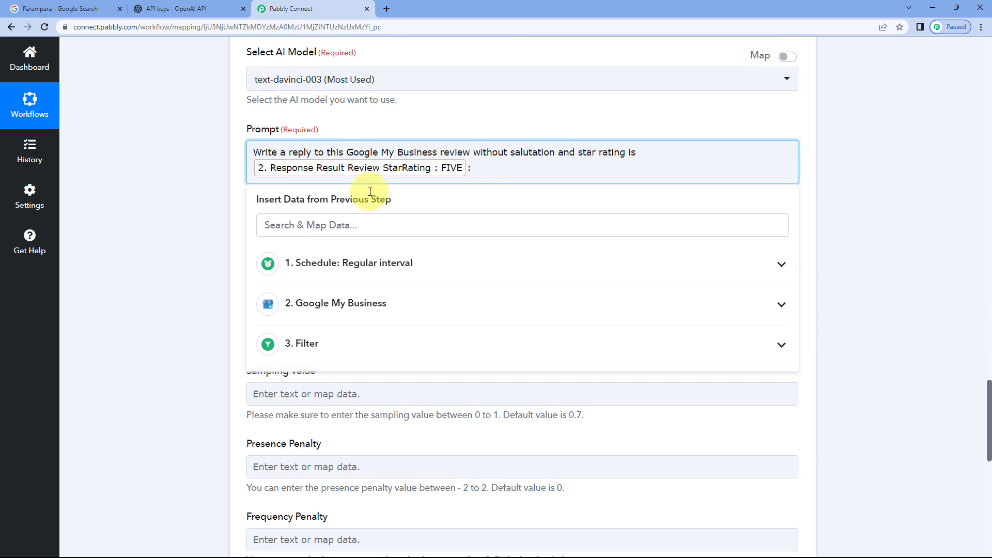
click(380, 304)
scroll(397, 351, down, 3)
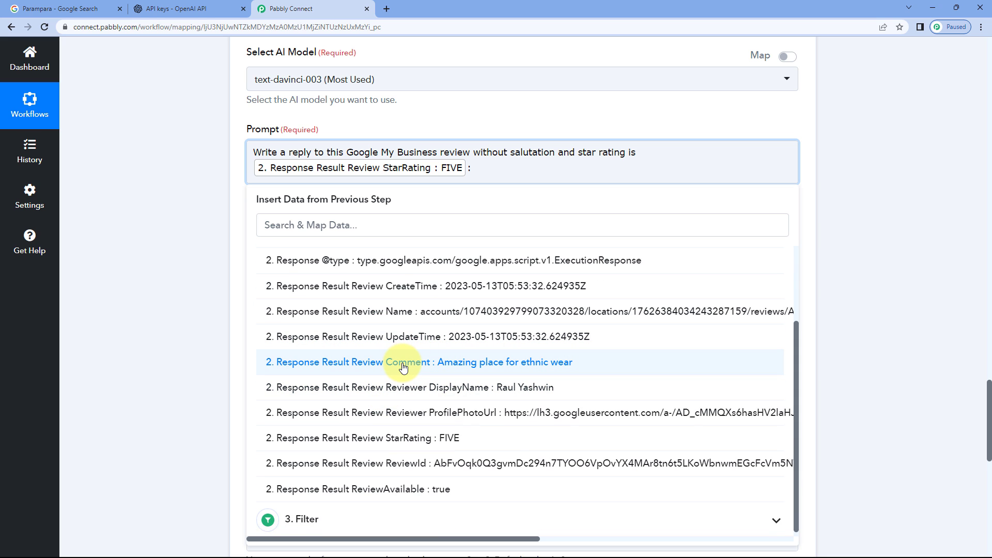
click(403, 366)
click(505, 104)
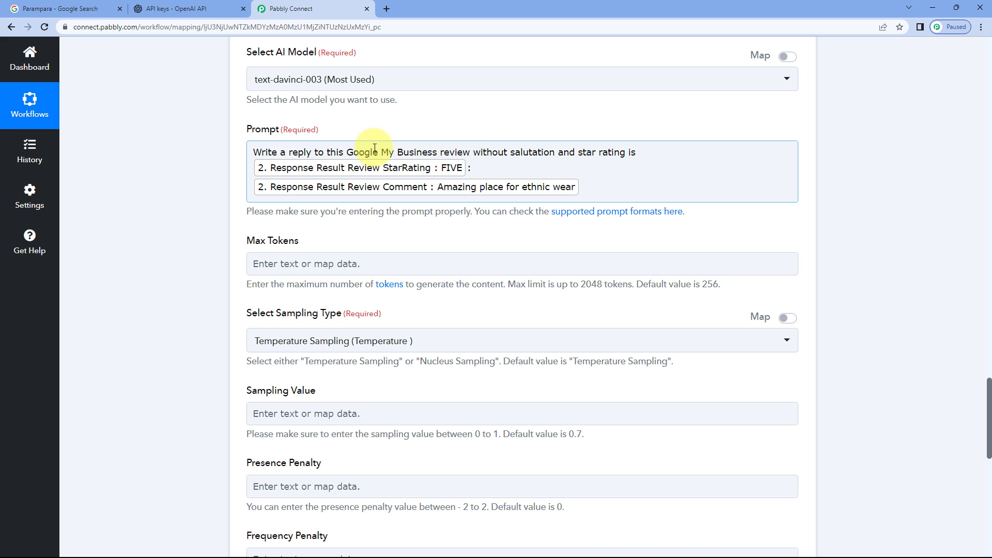
Review the prompt's wording and its mapped star rating and comment against the Parampara reviews on Google Search.
click(535, 150)
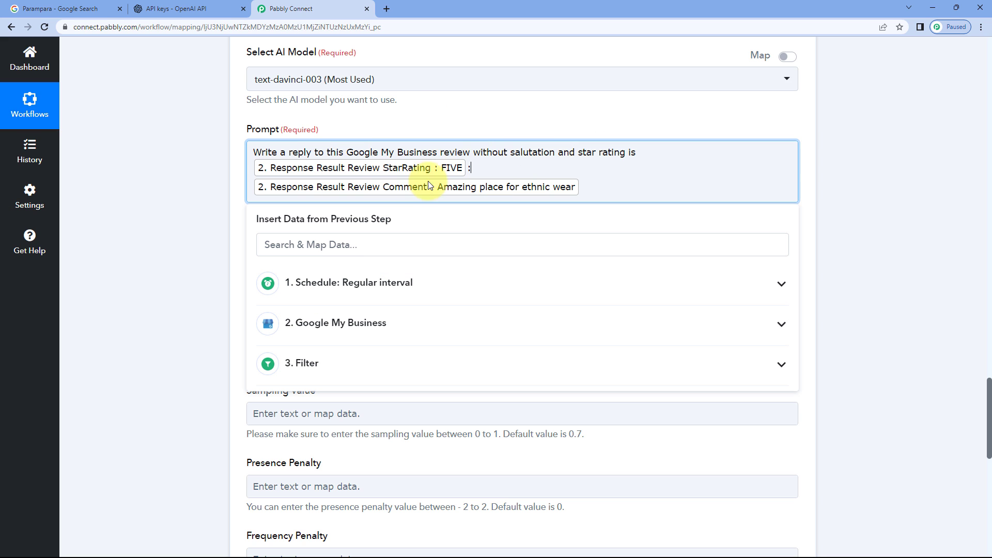
click(473, 166)
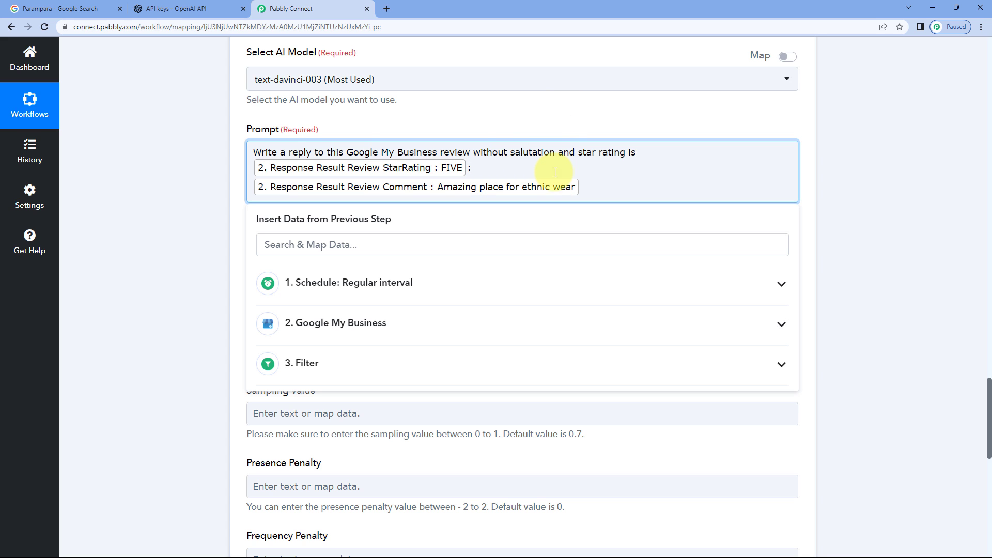
click(504, 124)
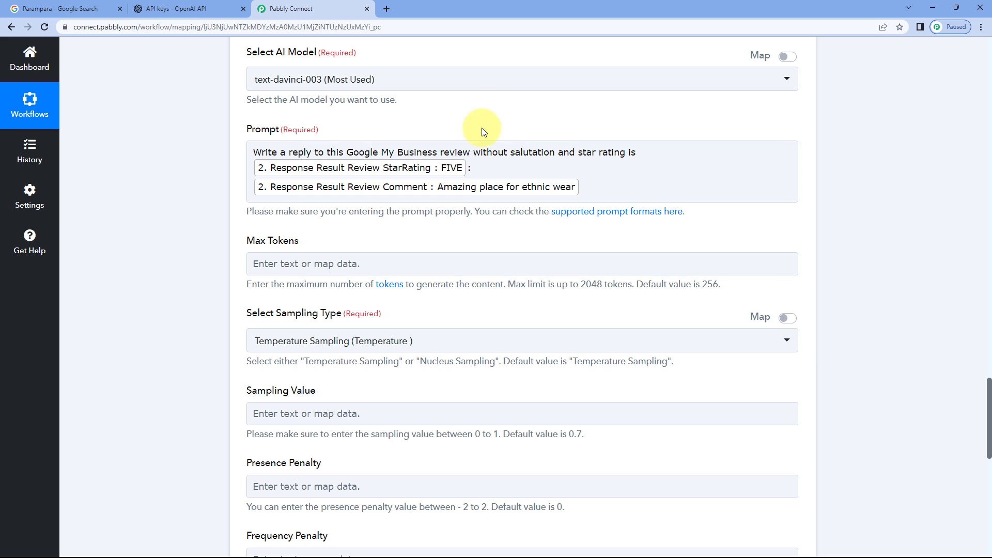
click(461, 167)
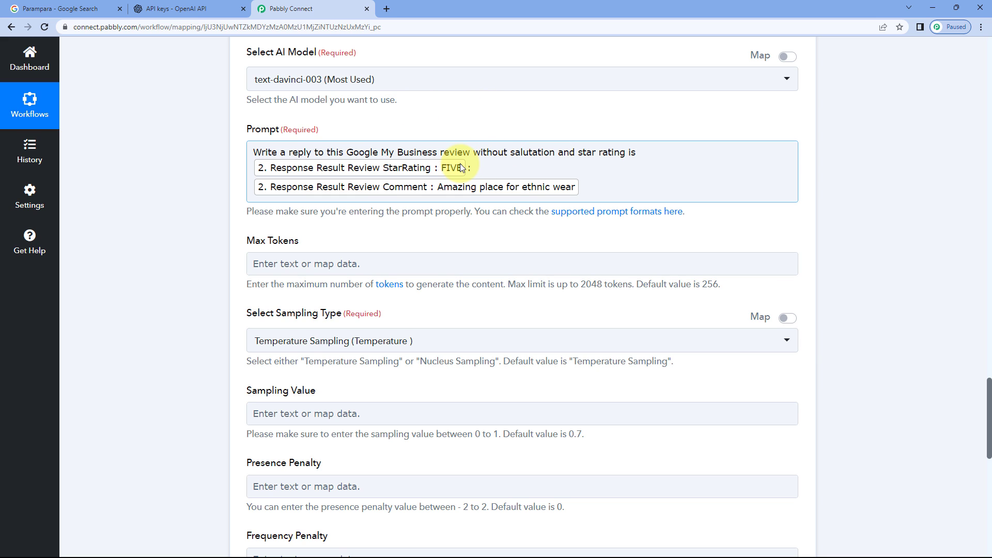
click(490, 136)
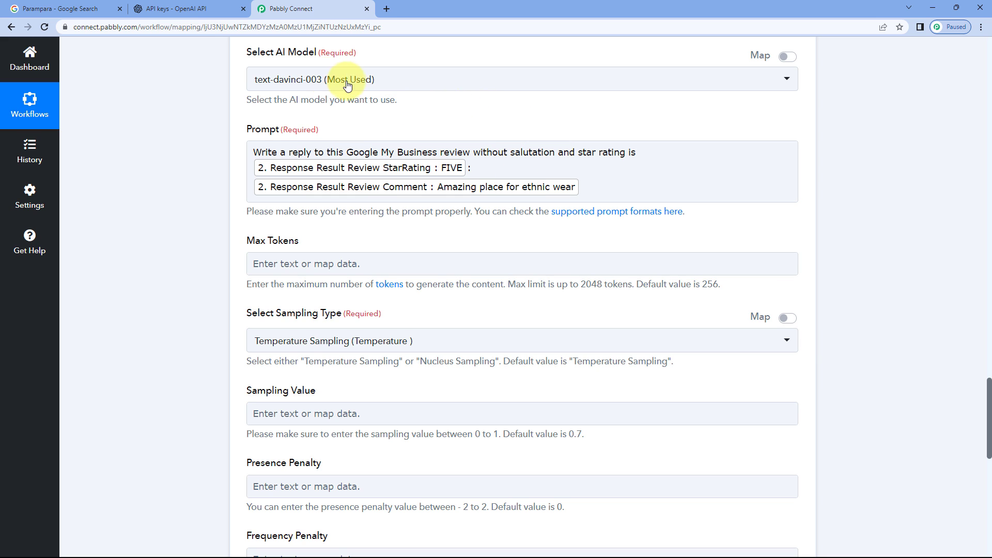
click(78, 6)
click(338, 7)
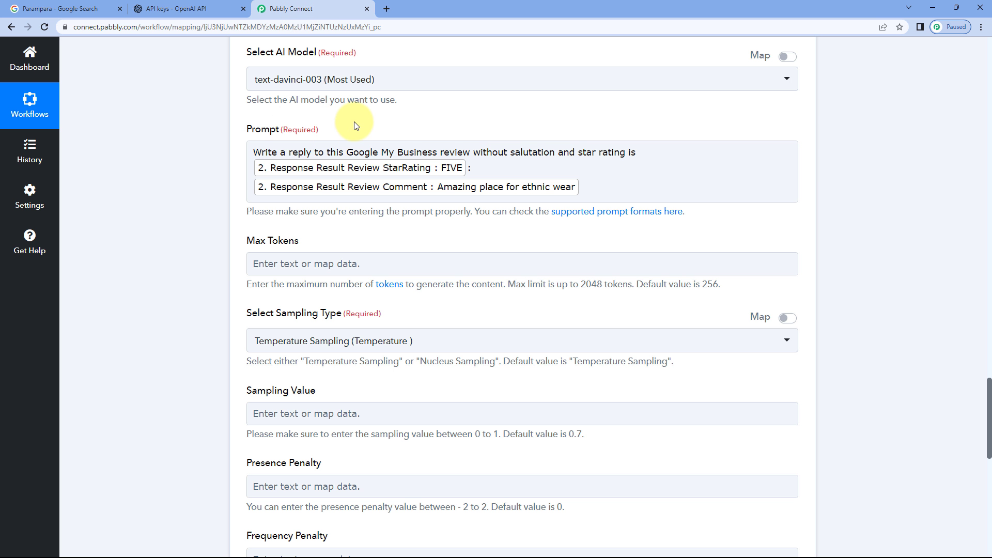
Insert "short" before "reply" in the prompt so it begins "Write a short reply to this Google My Business review".
scroll(355, 125, down, 2)
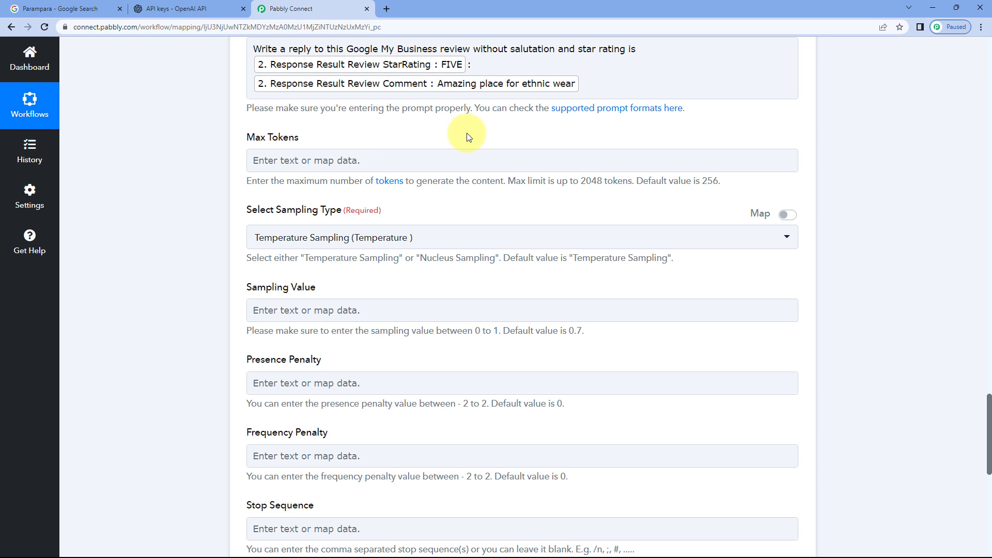
click(302, 159)
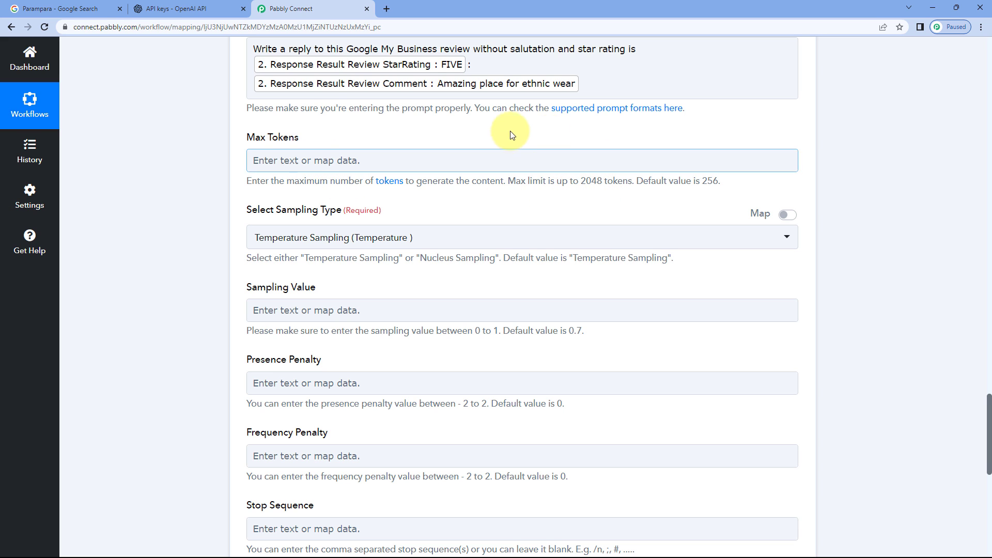
scroll(429, 202, up, 1)
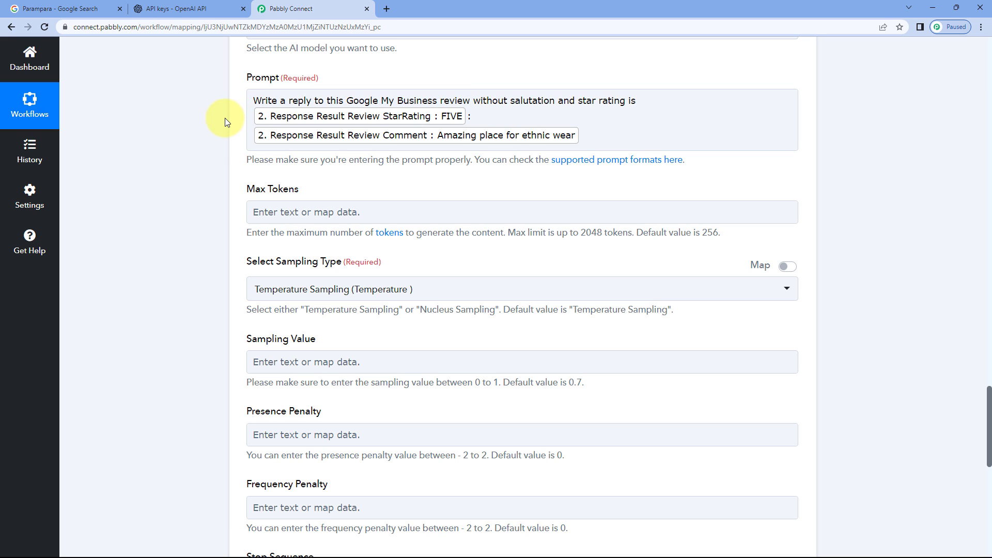
click(286, 101)
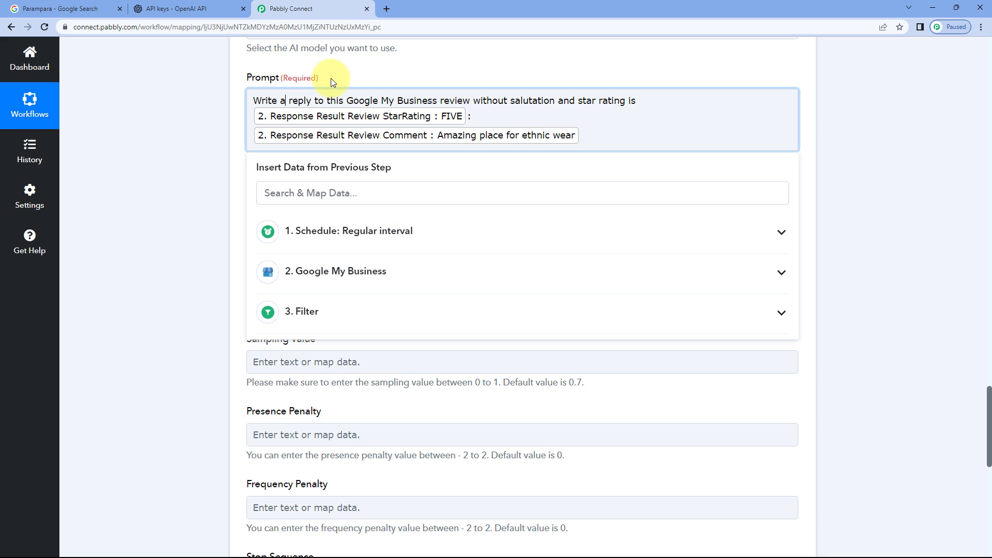
text(short)
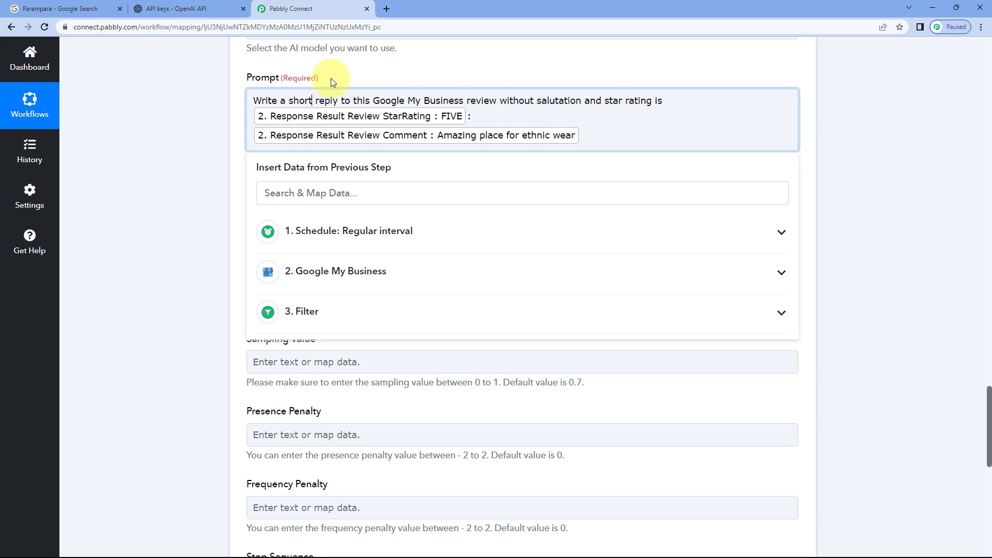
click(328, 78)
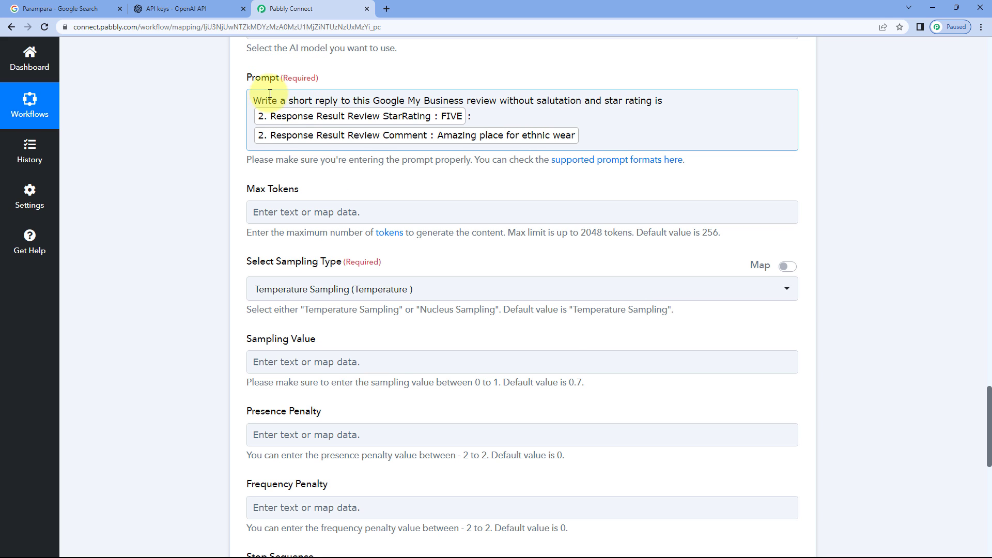
click(473, 83)
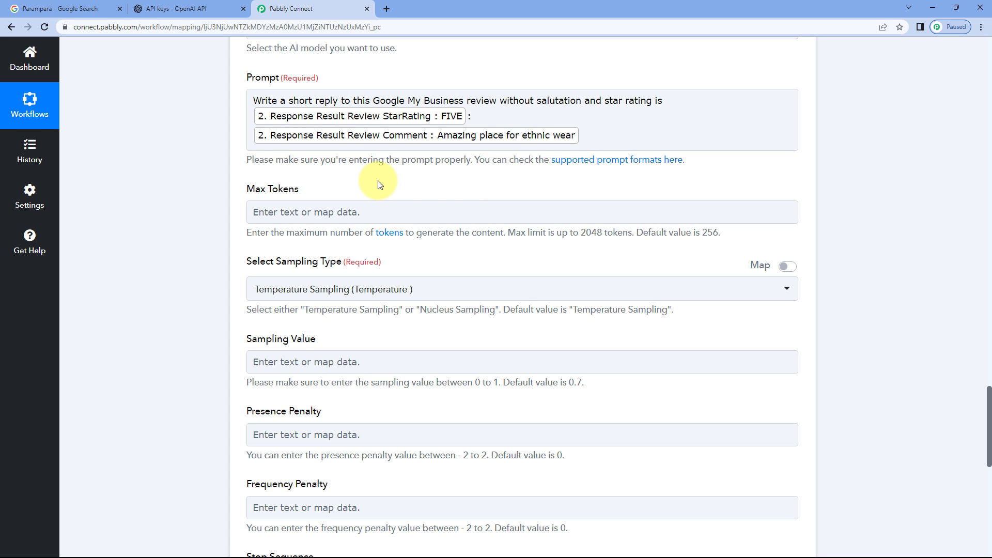
Leave Max Tokens blank and select Temperature Sampling (Temperature) as the sampling type.
scroll(380, 185, down, 1)
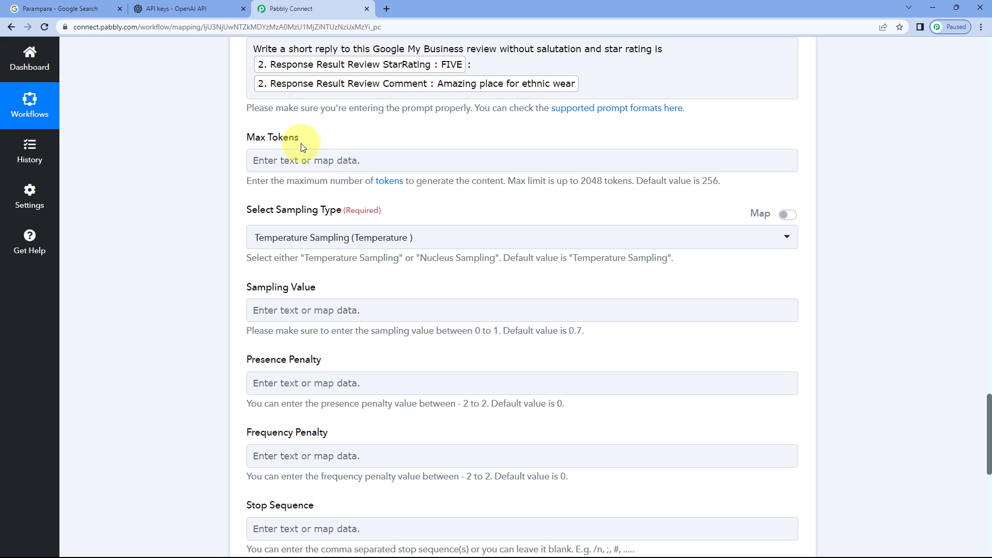
click(335, 159)
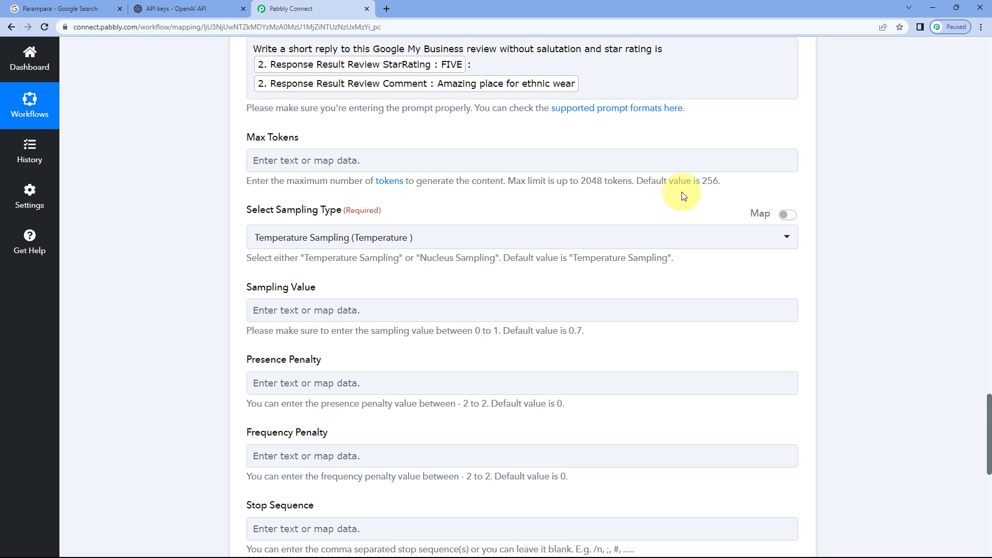
click(363, 160)
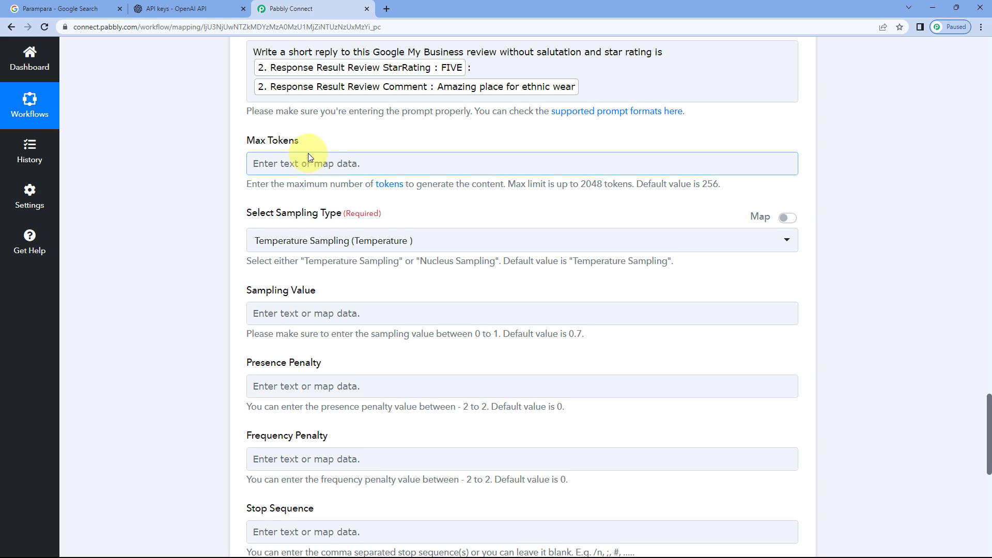
scroll(269, 152, up, 1)
scroll(288, 107, down, 3)
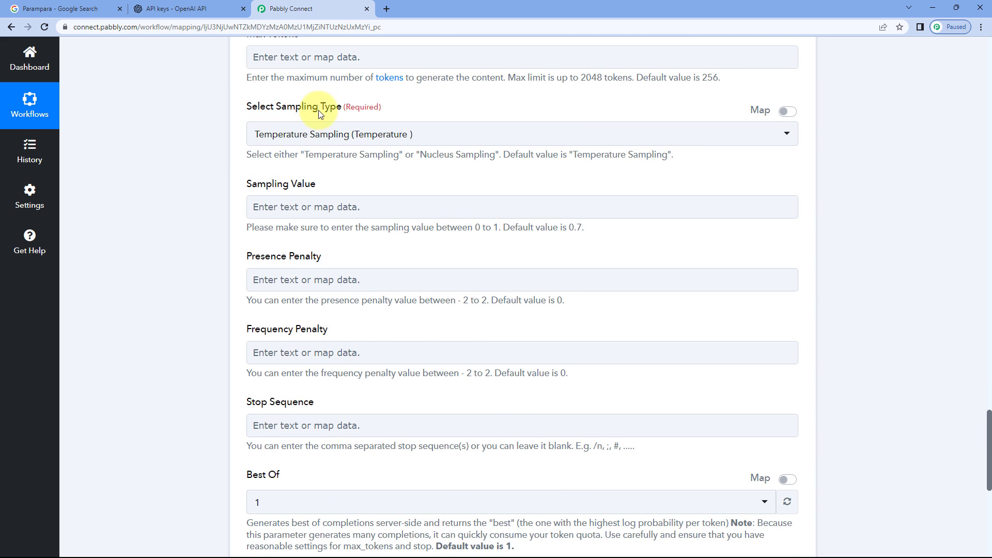
click(420, 137)
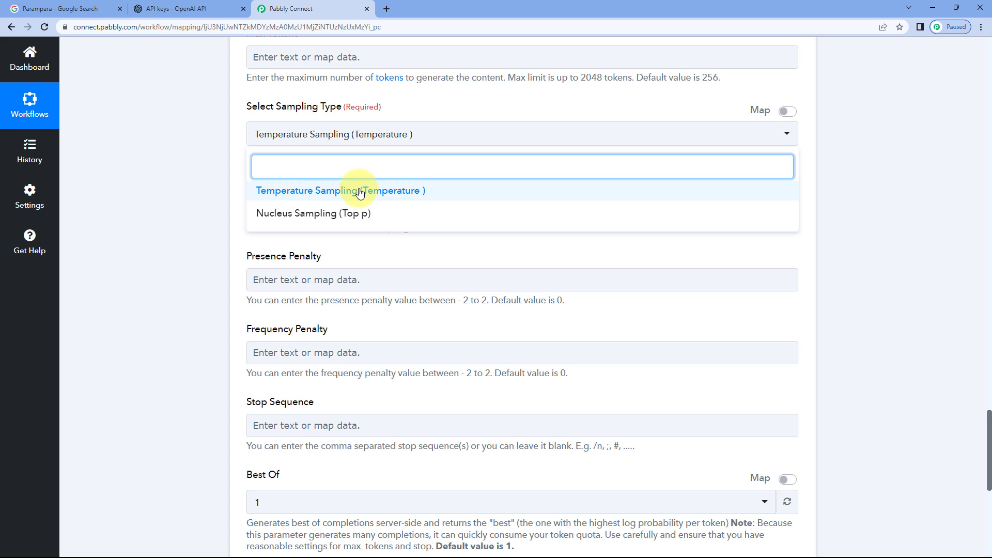
click(328, 192)
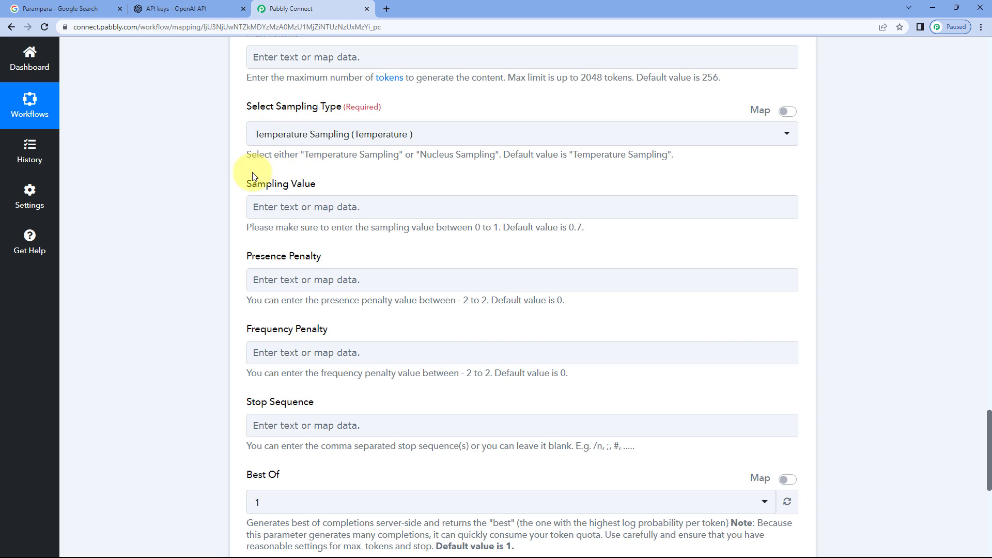
Leave Sampling Value, Presence Penalty, Frequency Penalty and Stop Sequence blank and keep Best Of at 1.
scroll(236, 174, down, 1)
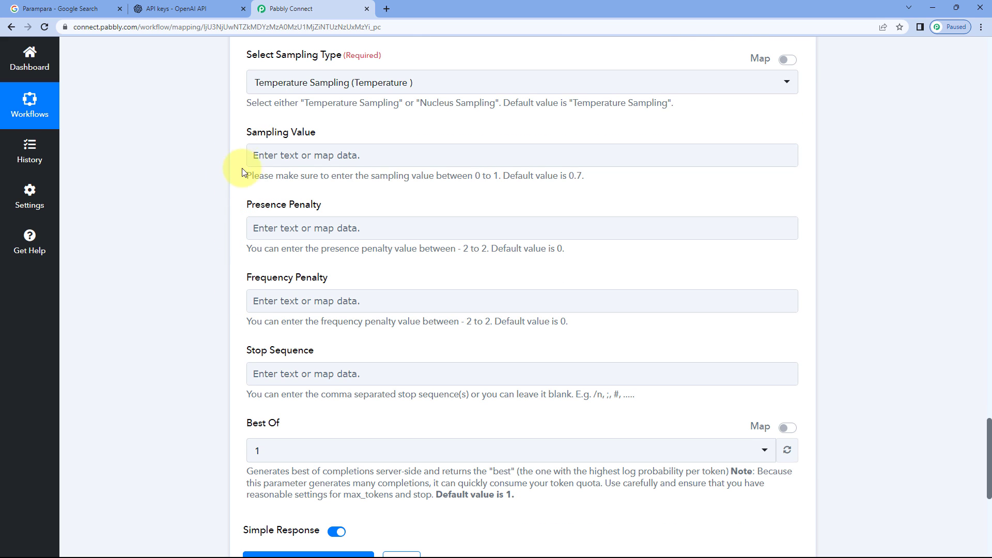
click(260, 229)
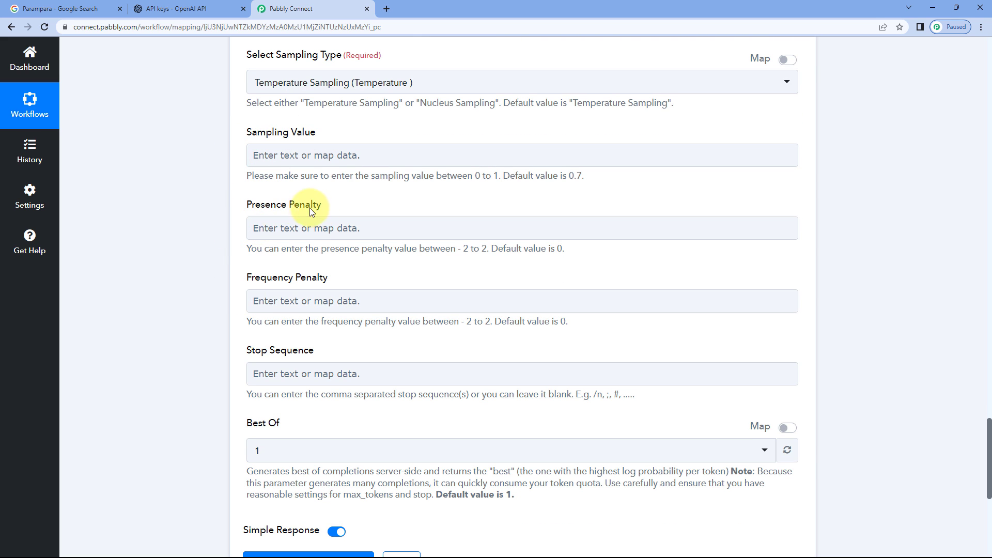
click(257, 368)
click(333, 354)
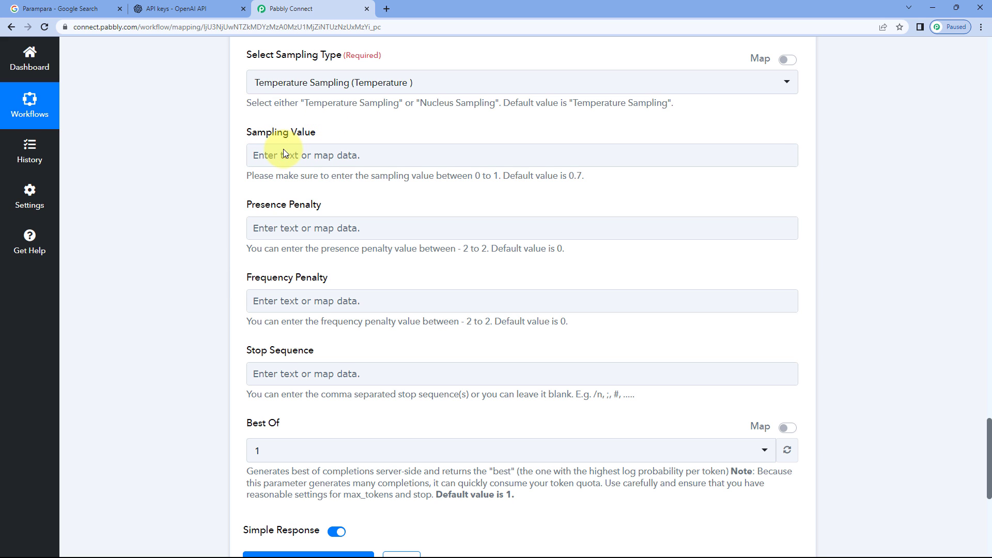
click(246, 292)
scroll(246, 294, down, 4)
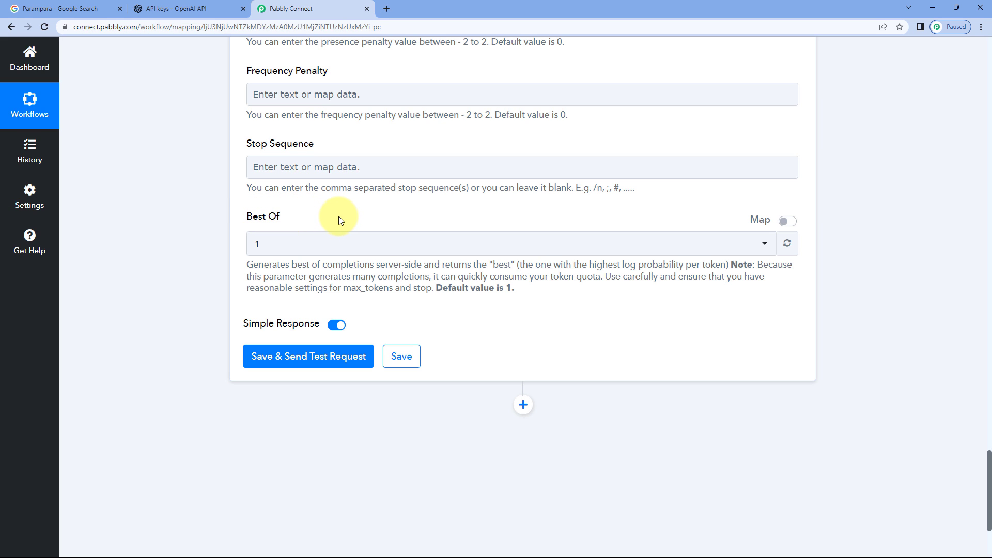
click(314, 245)
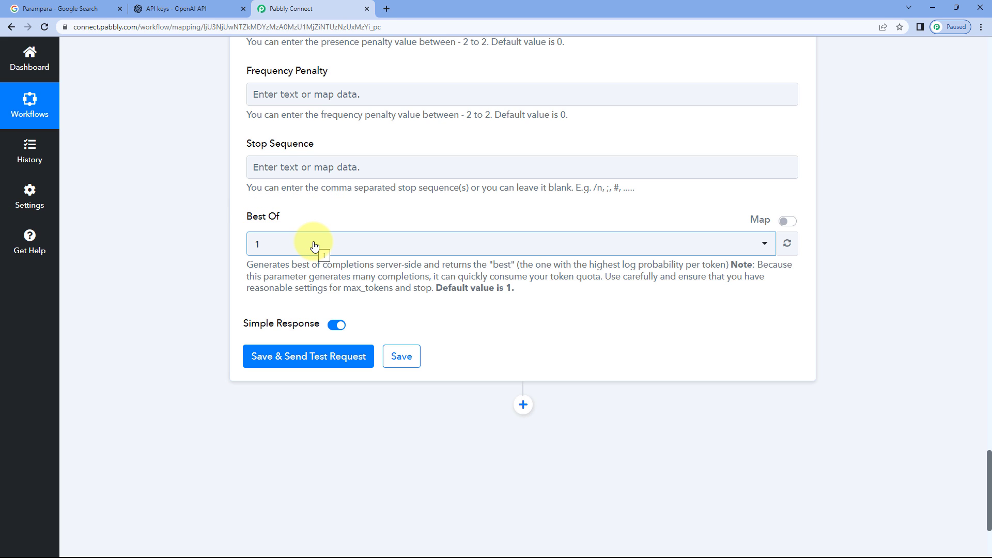
click(315, 245)
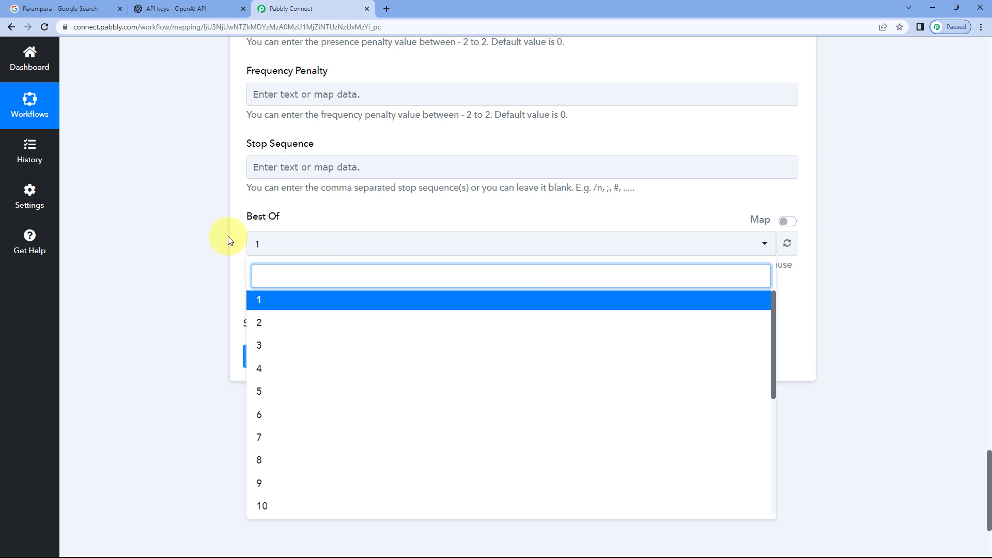
scroll(228, 237, down, 1)
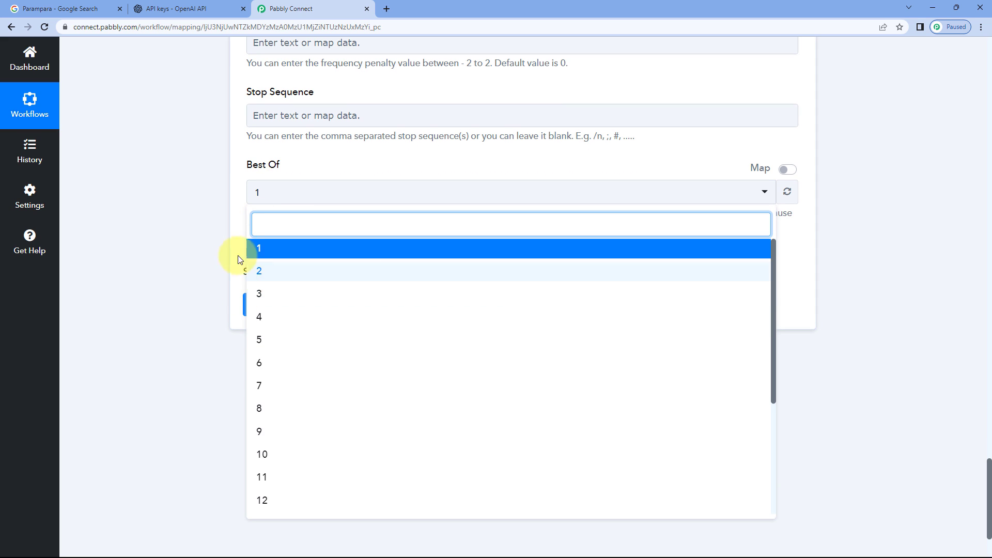
click(318, 156)
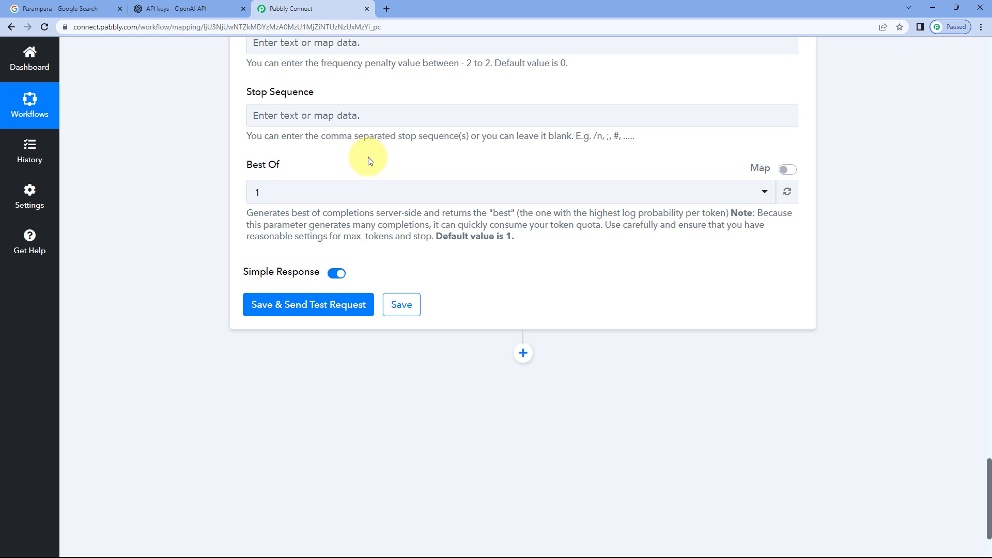
Save the OpenAI action and send its test request to generate a reply.
scroll(327, 146, up, 7)
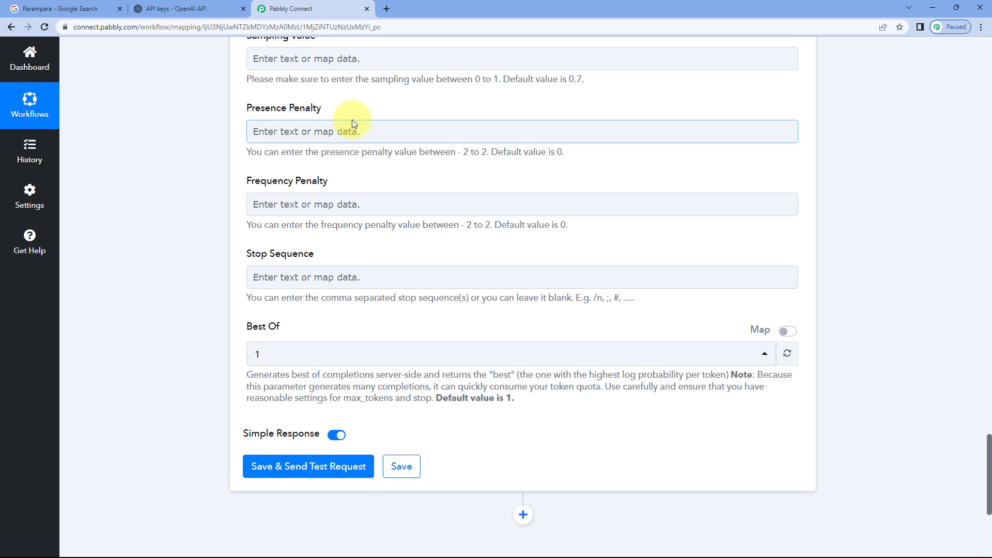
scroll(231, 116, down, 7)
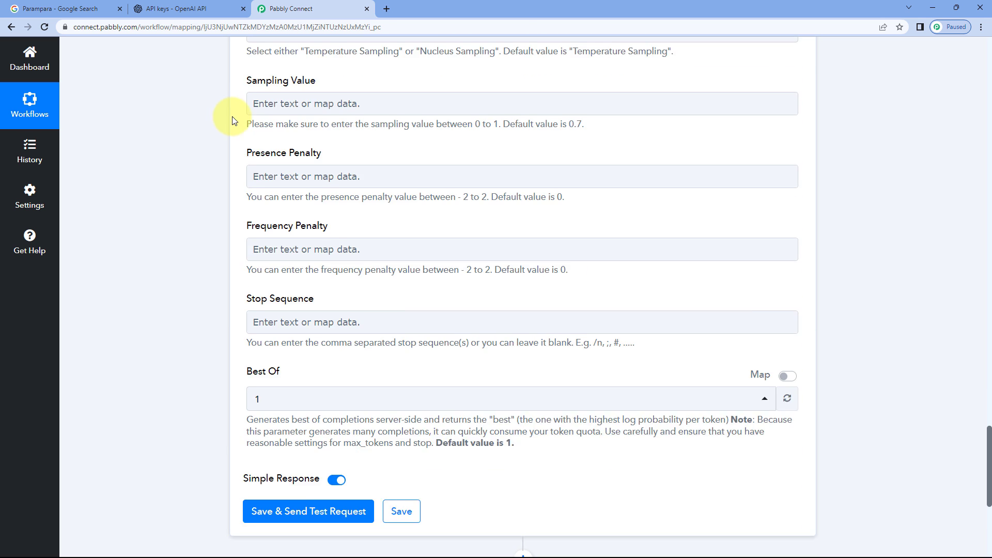
scroll(232, 122, down, 2)
click(308, 206)
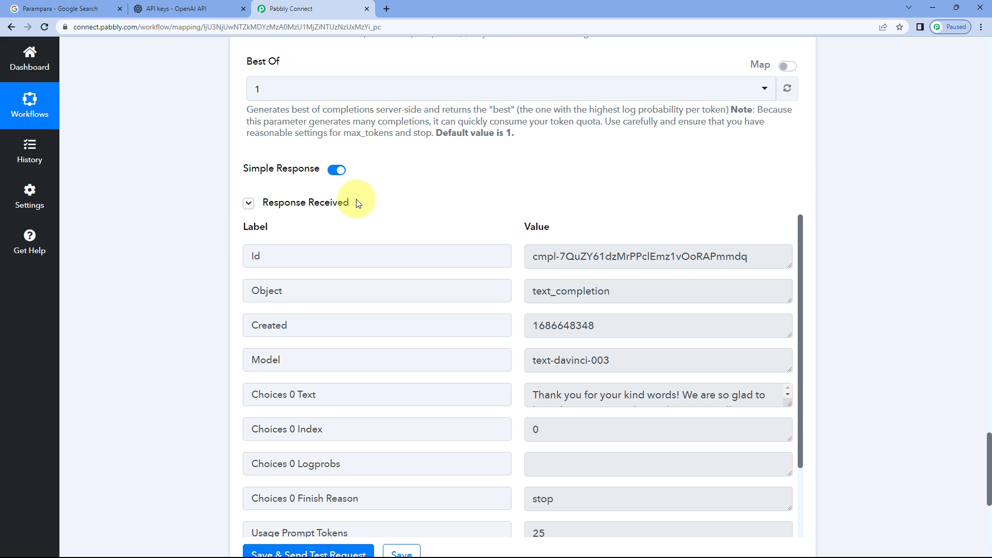
Examine the OpenAI response alongside the prompt, enlarging the Choices 0 Text value to read the whole generated reply.
scroll(418, 206, down, 1)
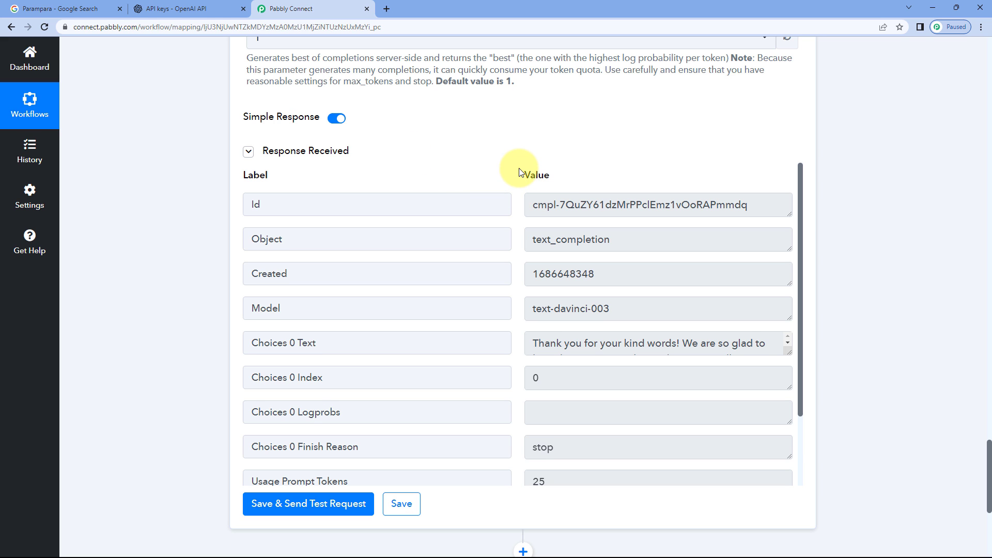
scroll(519, 172, down, 2)
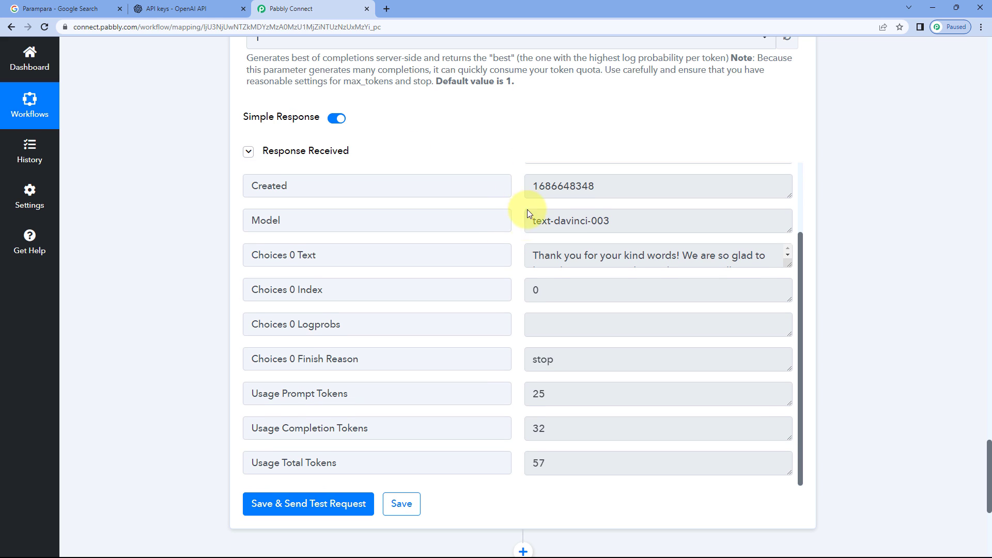
scroll(504, 155, up, 9)
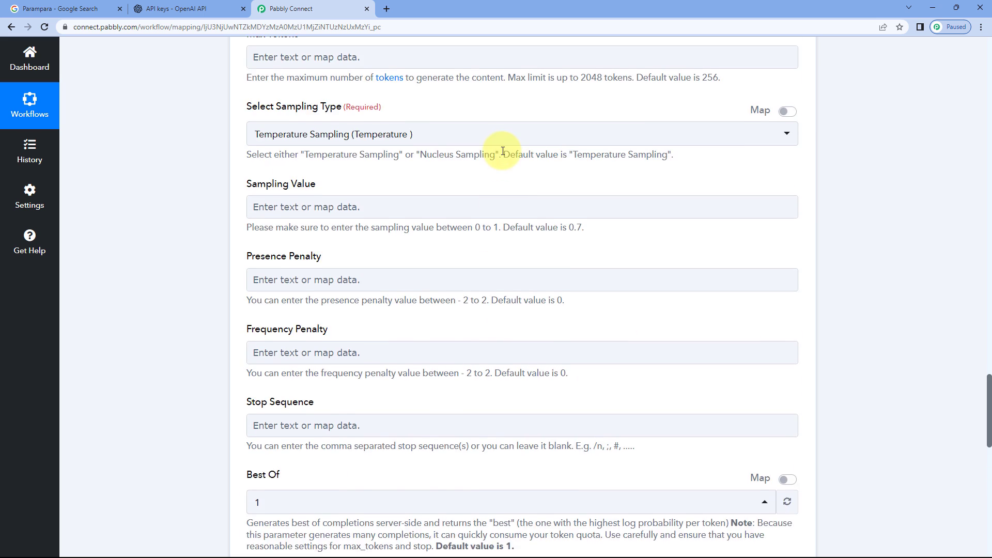
scroll(503, 150, up, 3)
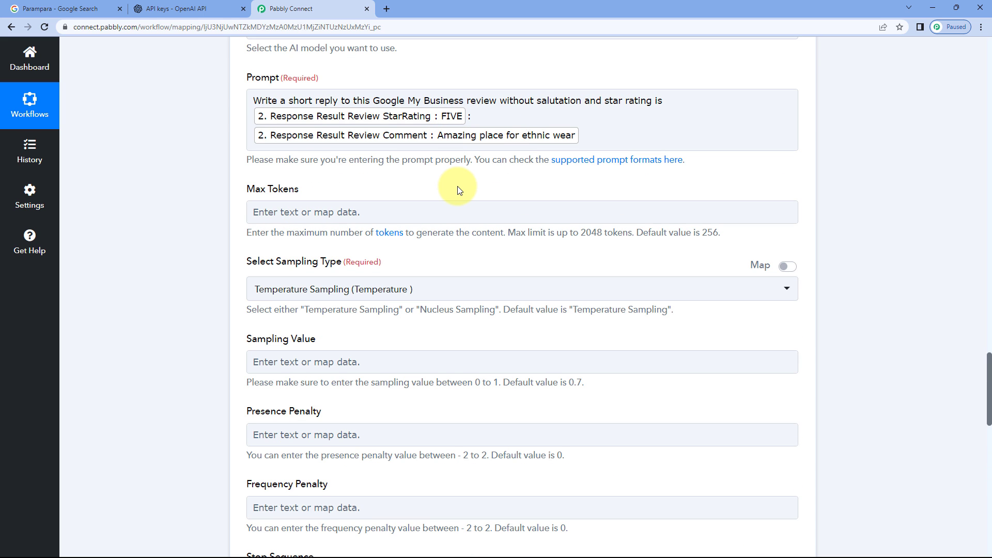
scroll(458, 191, down, 6)
scroll(456, 191, up, 6)
click(468, 121)
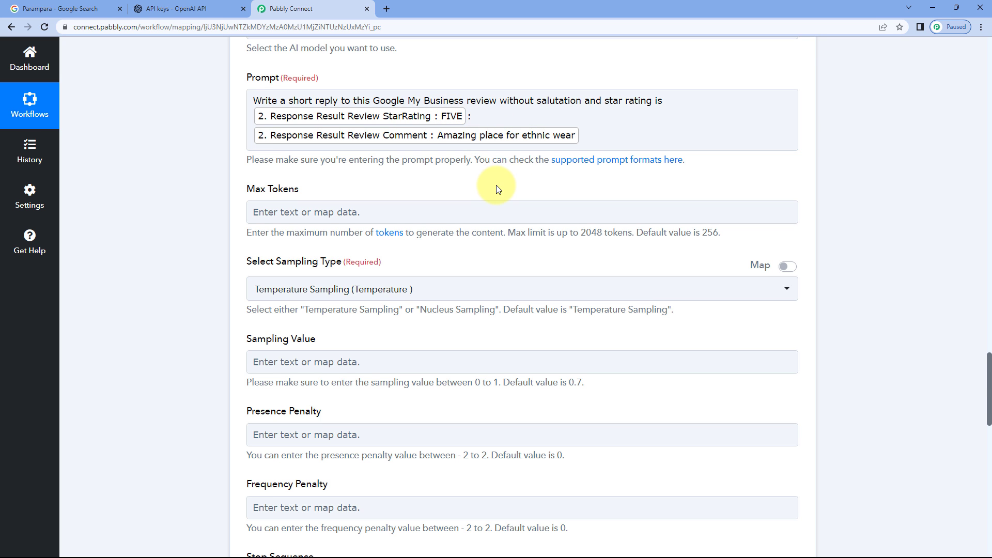
scroll(496, 186, down, 15)
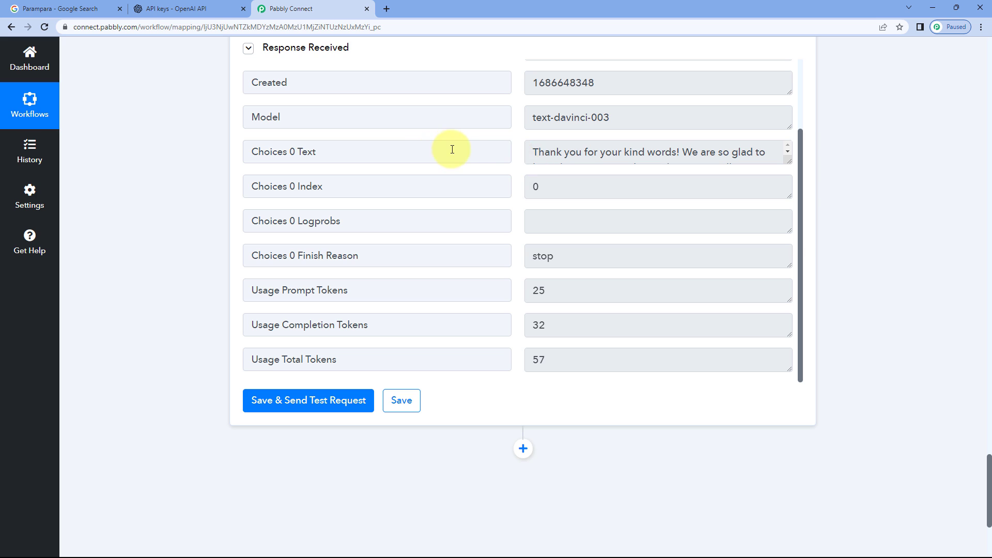
drag(790, 162, 773, 189)
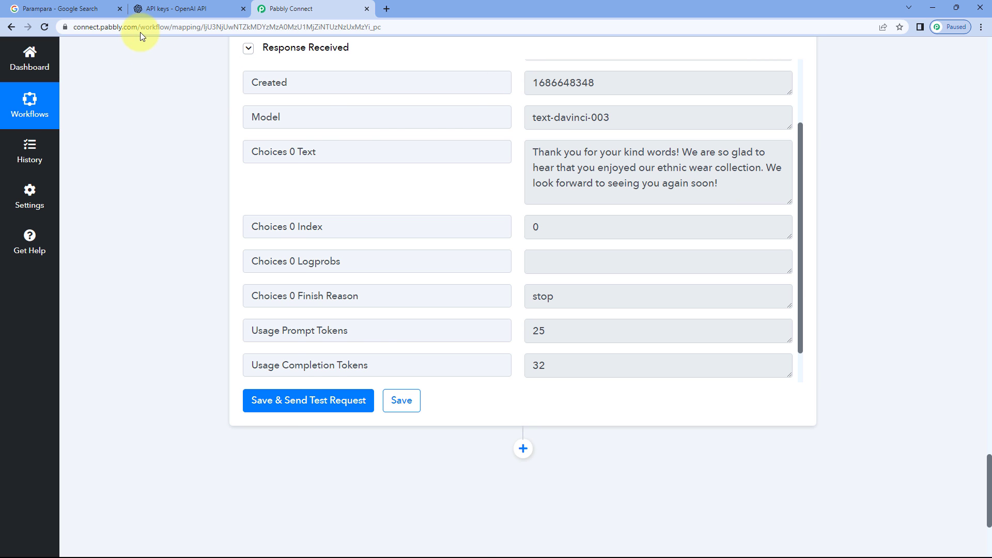
Compare the generated reply with Parampara's newest review on Google Search, then return to Pabbly Connect.
click(85, 9)
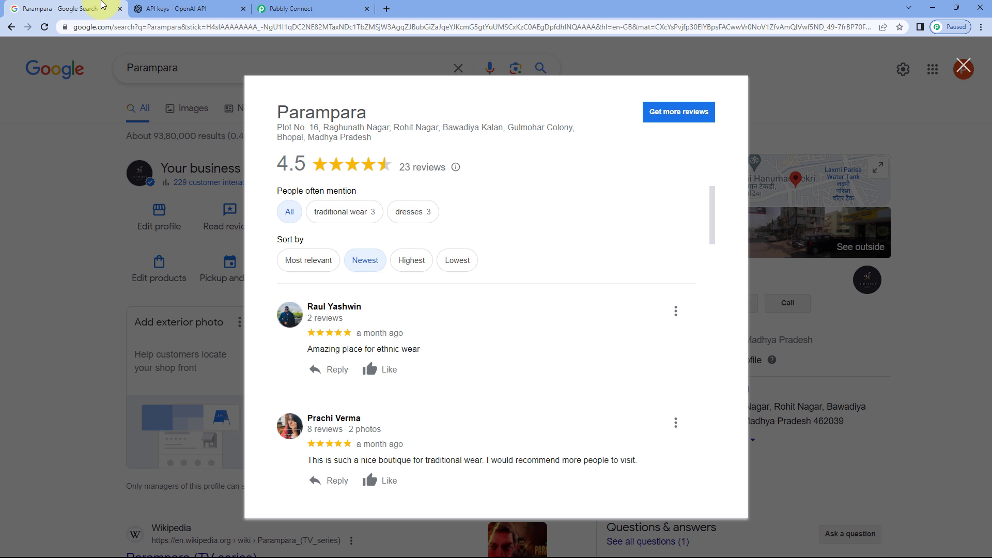
click(291, 7)
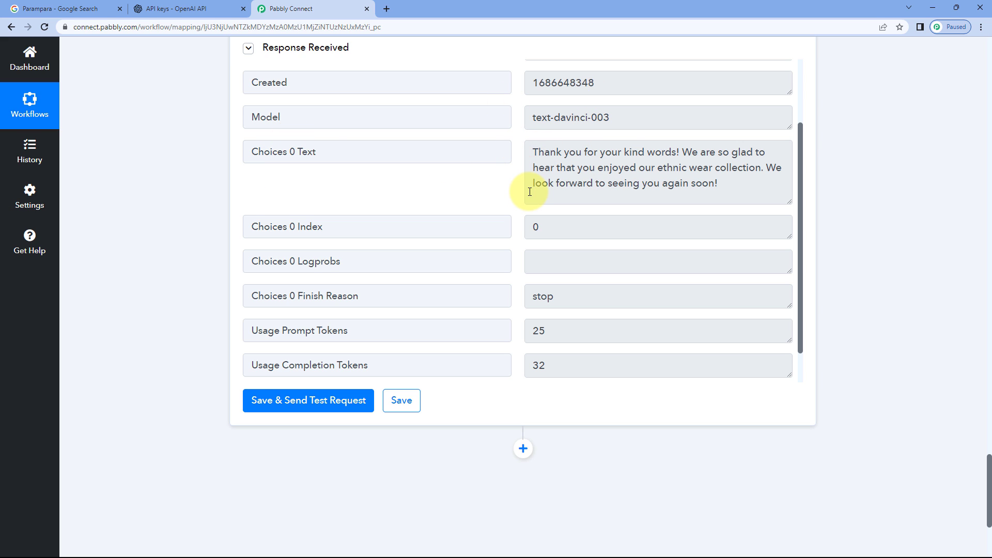
click(85, 8)
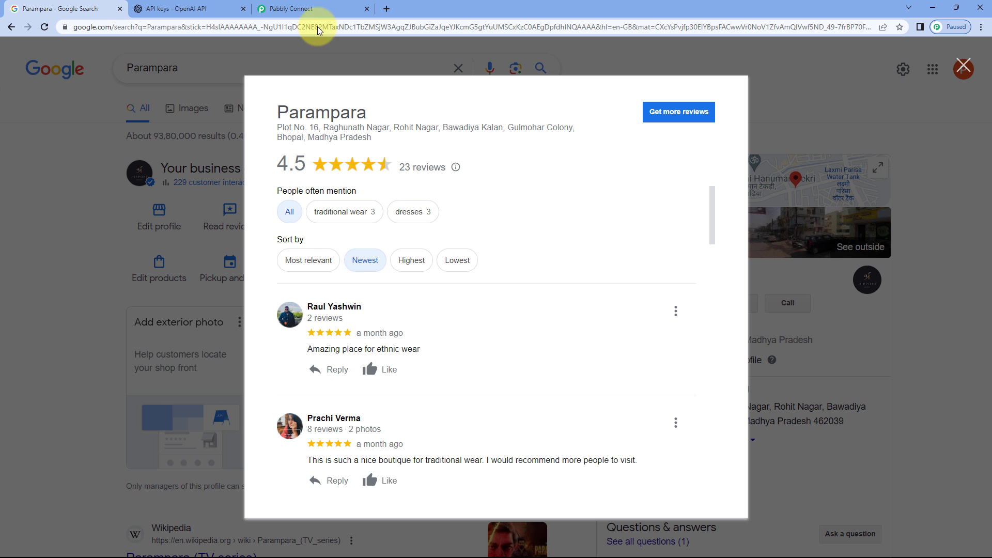
click(300, 9)
Add another action step after OpenAI and choose Google My Business as its app.
scroll(227, 238, down, 4)
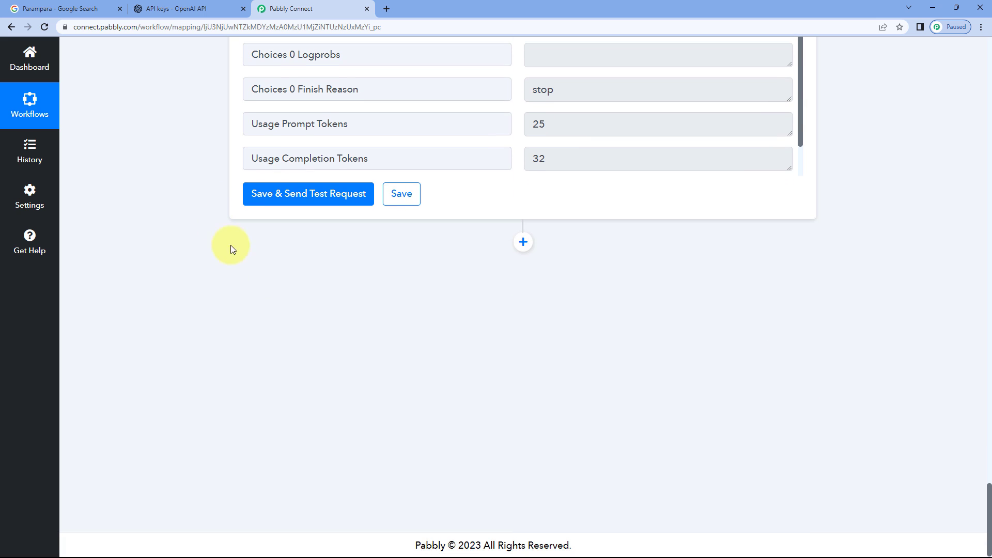
click(524, 243)
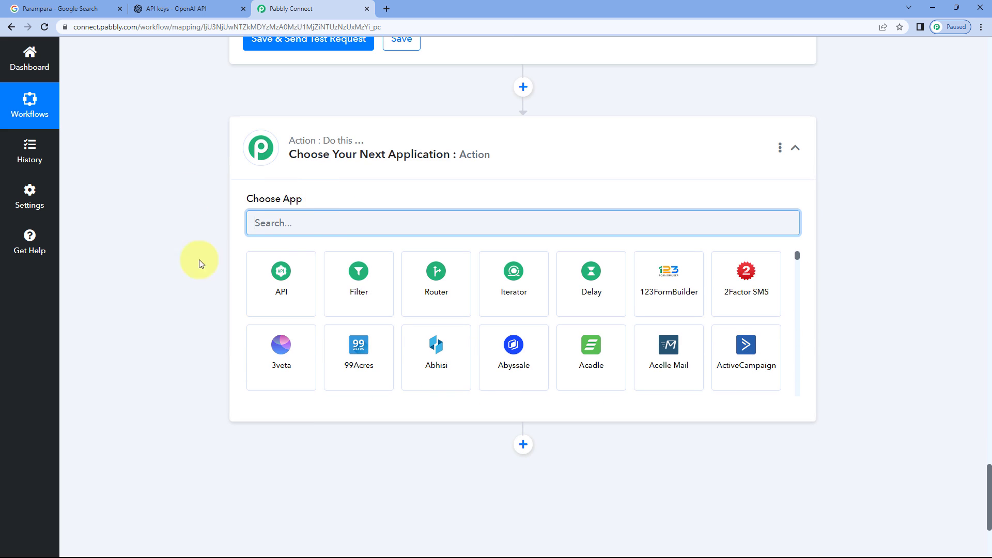
scroll(197, 181, down, 1)
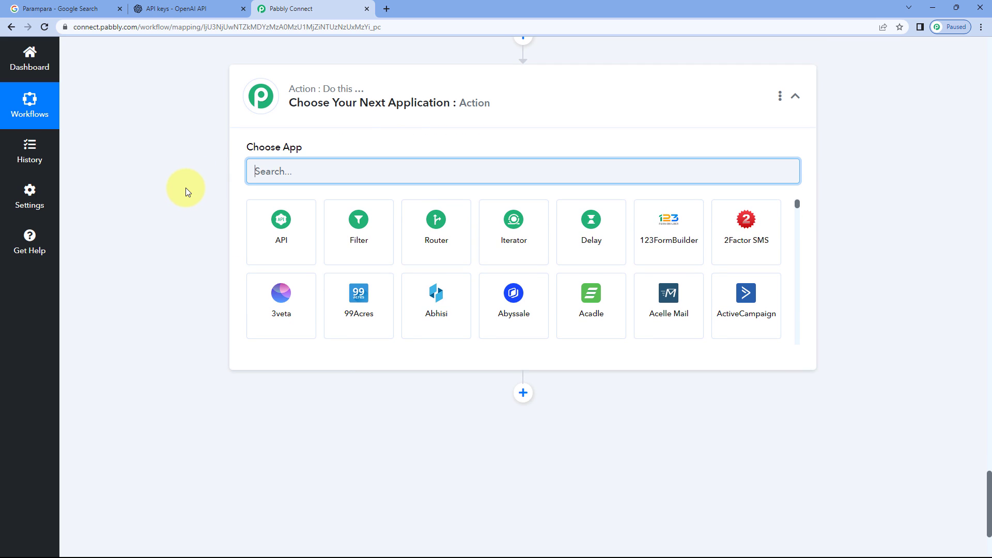
text(Google M)
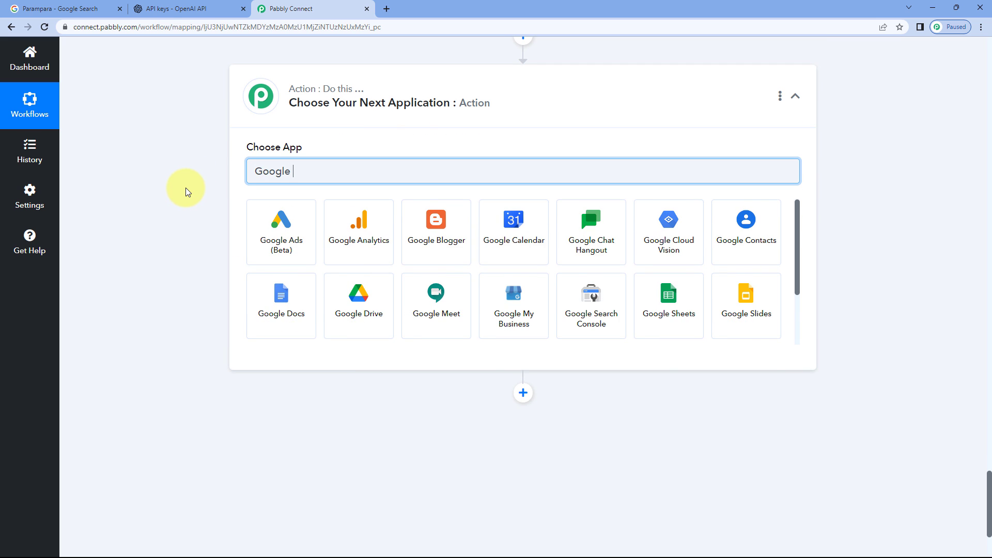
text(y)
click(271, 241)
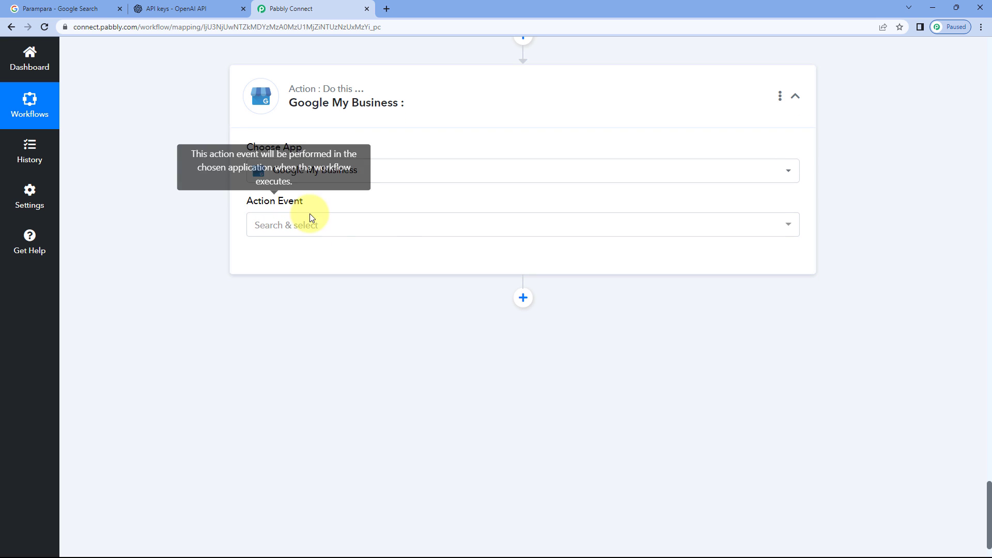
Set the action event to Create Reply and connect it through the existing Google My Business #2 connection.
click(317, 236)
scroll(183, 209, down, 1)
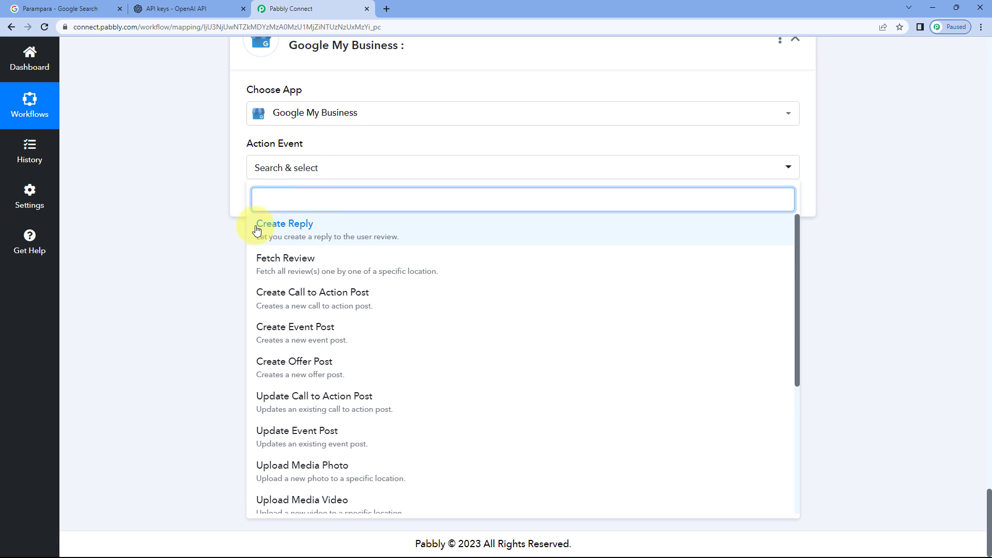
click(309, 223)
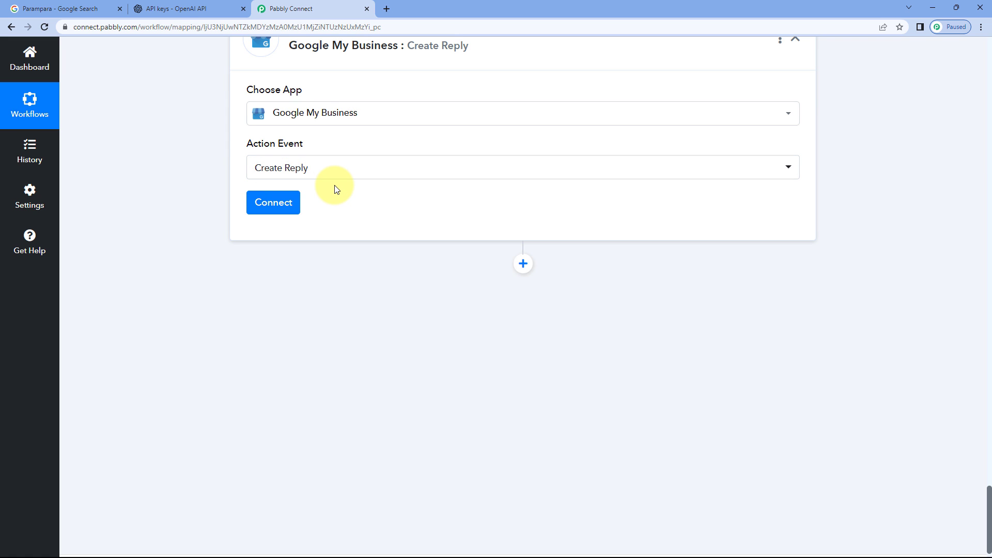
click(269, 204)
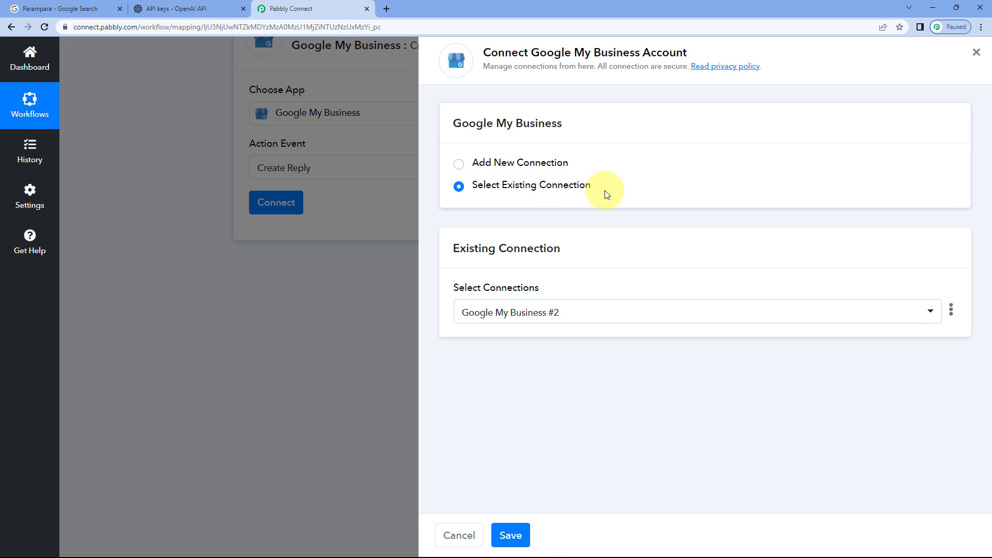
click(512, 535)
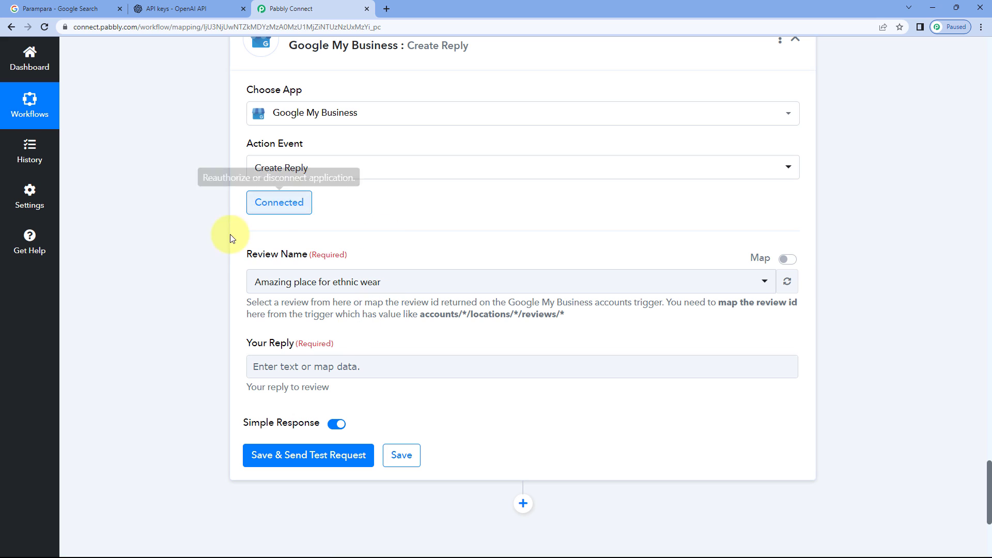
Look through the reviews offered for the Create Reply action's Review Name field.
scroll(383, 195, down, 1)
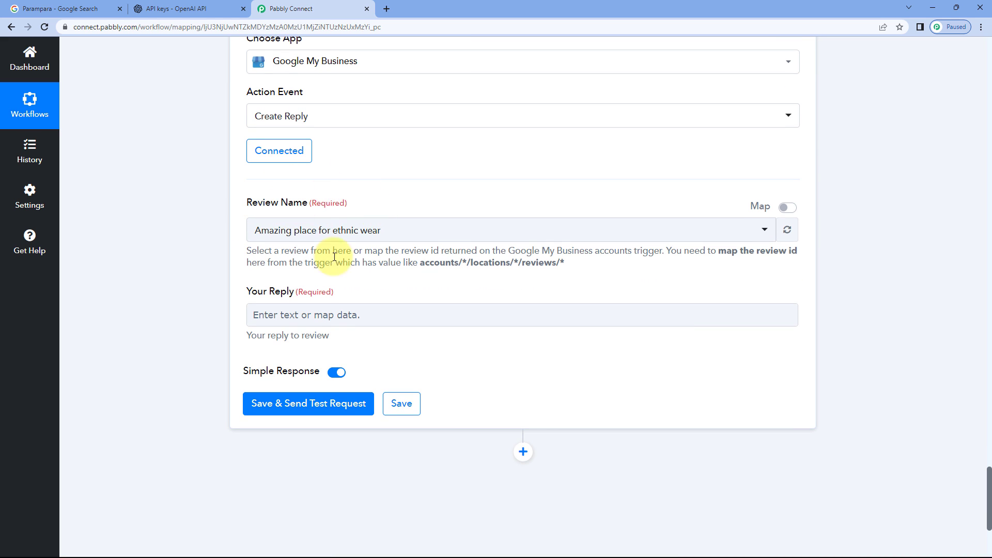
click(419, 230)
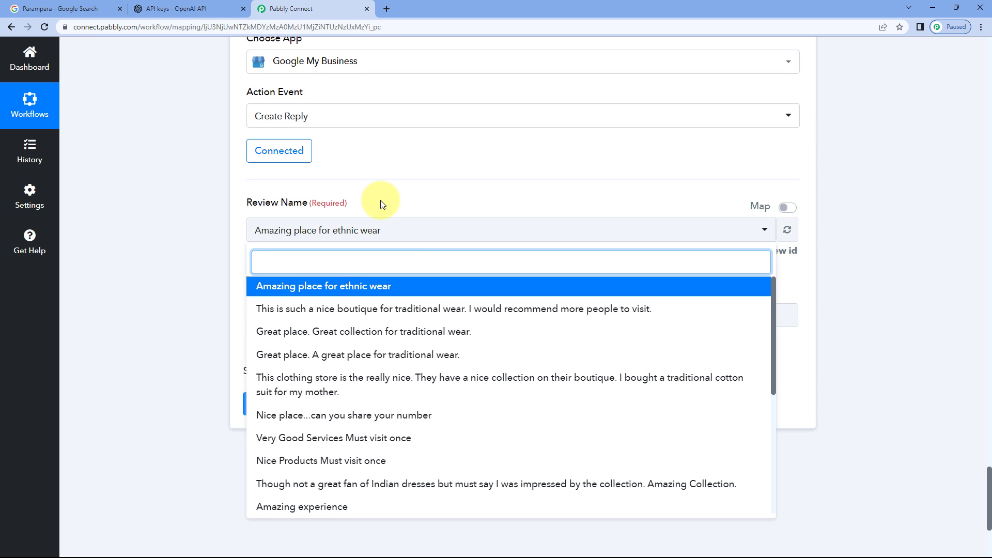
scroll(381, 202, down, 1)
scroll(435, 259, down, 3)
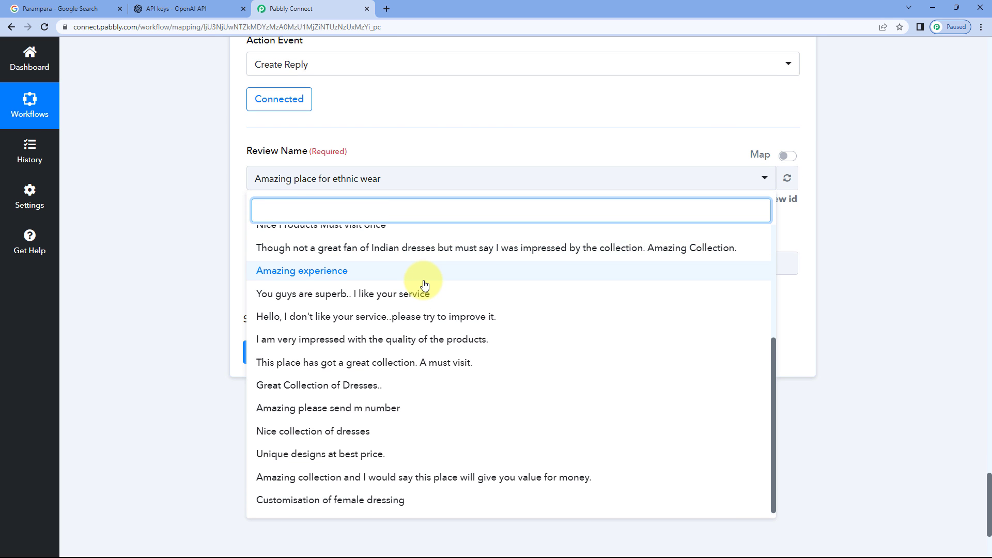
scroll(421, 276, up, 4)
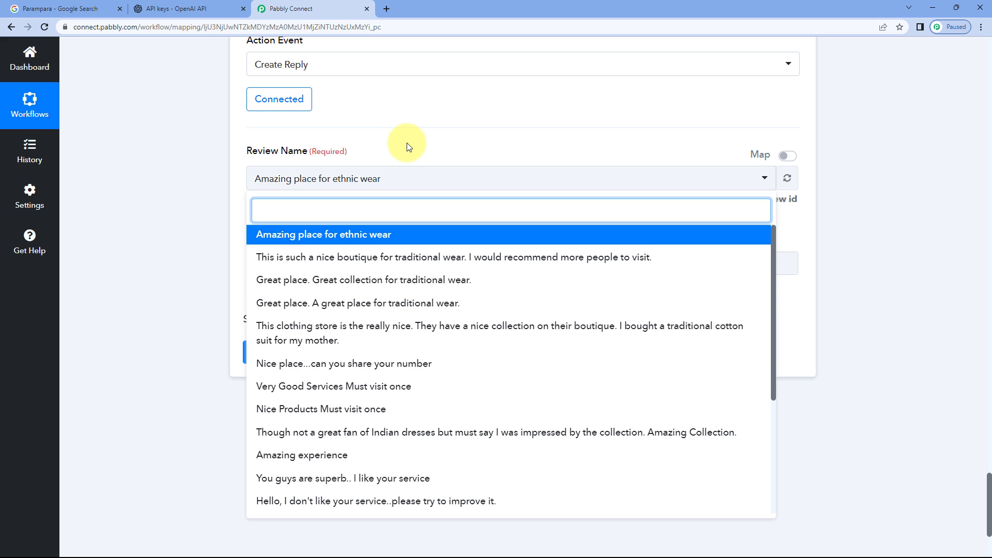
click(409, 147)
scroll(405, 150, up, 2)
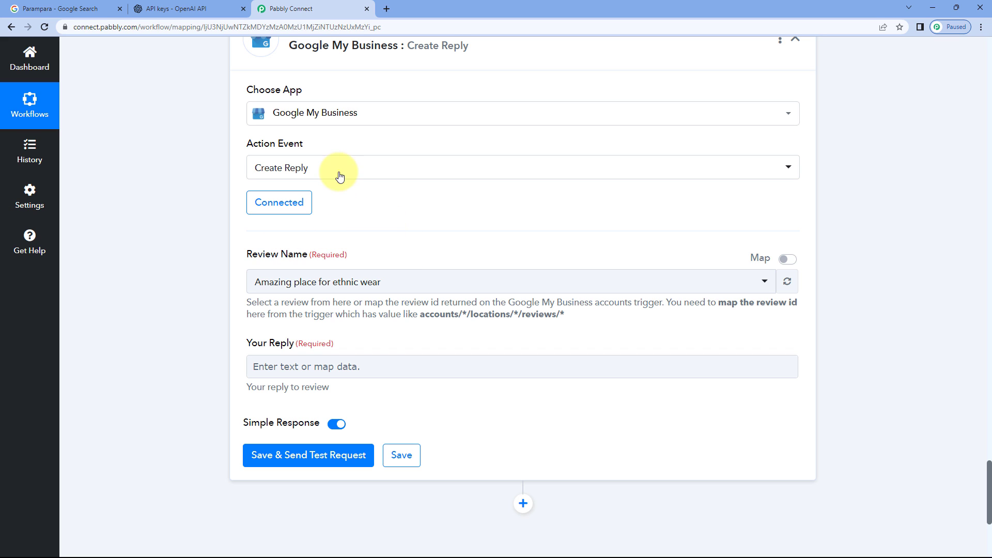
Check Parampara's newest reviews on Google Search, then return to the Create Reply action in Pabbly Connect.
scroll(228, 139, up, 1)
scroll(215, 157, up, 15)
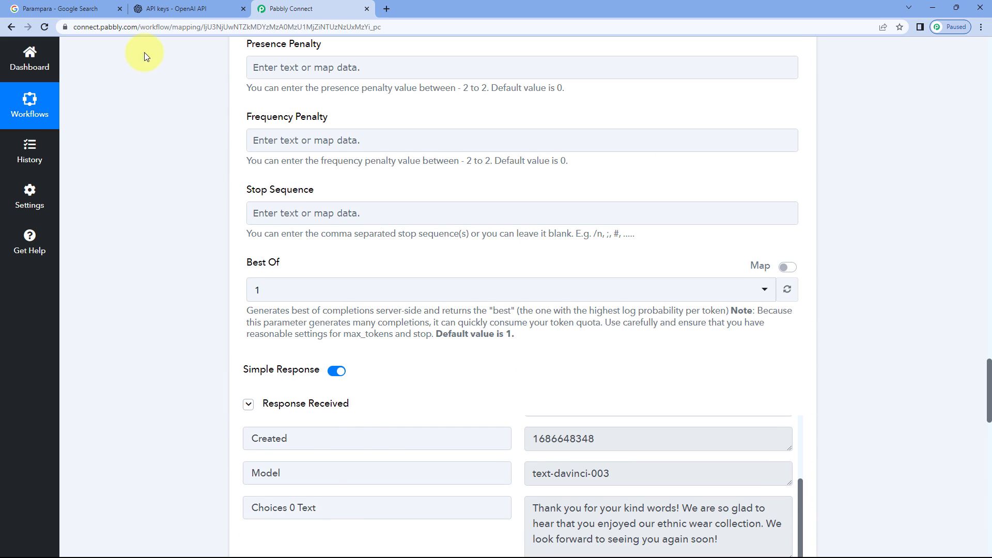
click(62, 9)
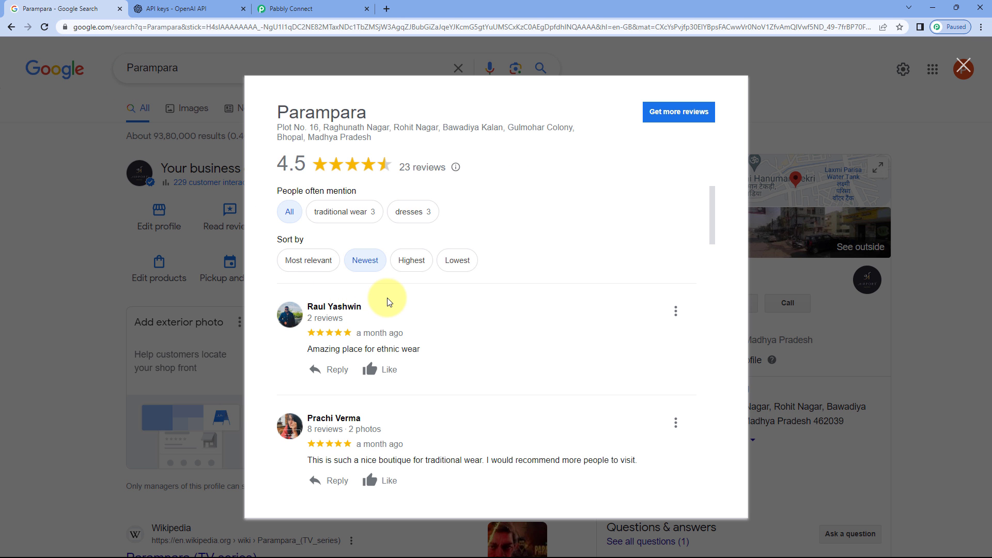
click(282, 9)
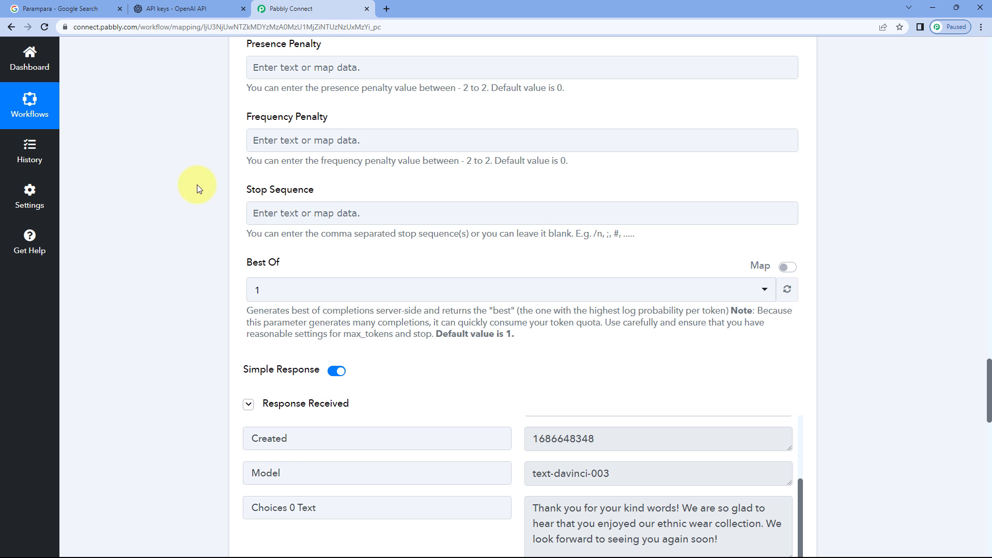
scroll(189, 233, down, 6)
scroll(189, 285, down, 10)
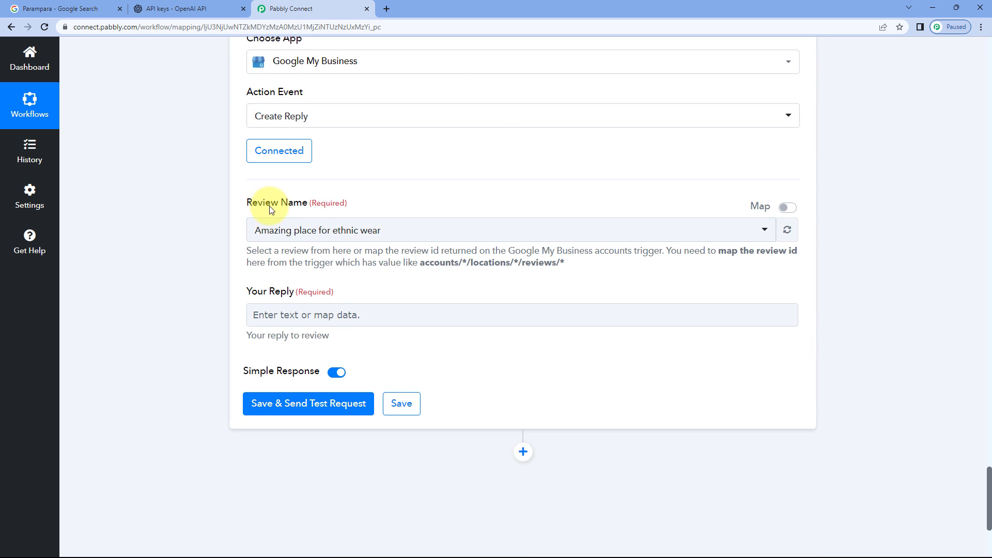
Enable mapping for the Review Name field and examine the full Review Name value in the first Google My Business step's response.
click(787, 207)
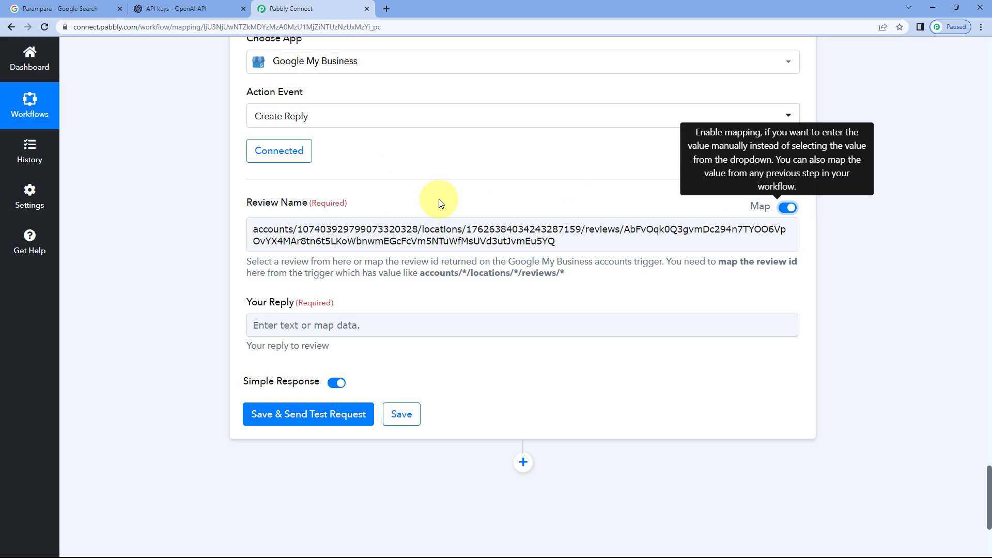
scroll(471, 195, up, 8)
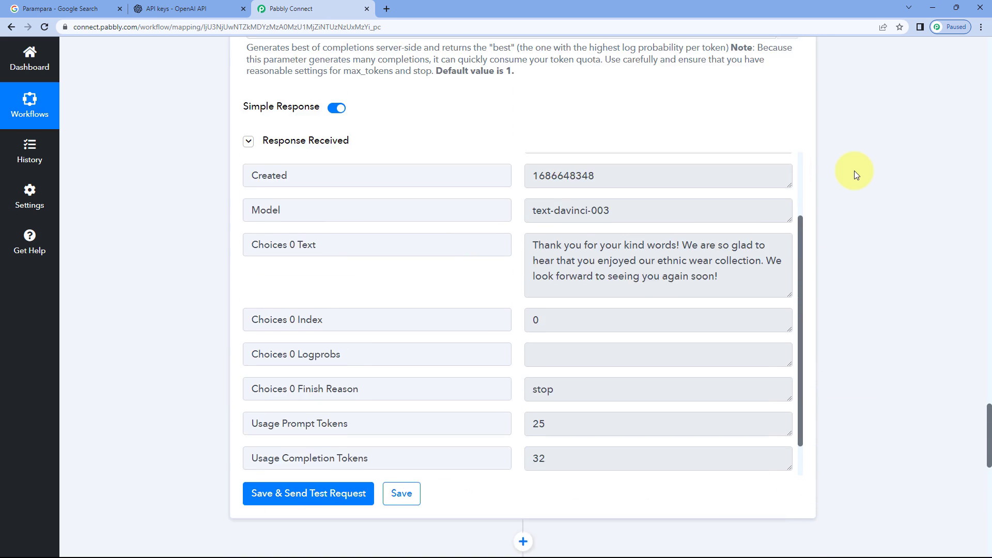
scroll(852, 171, up, 20)
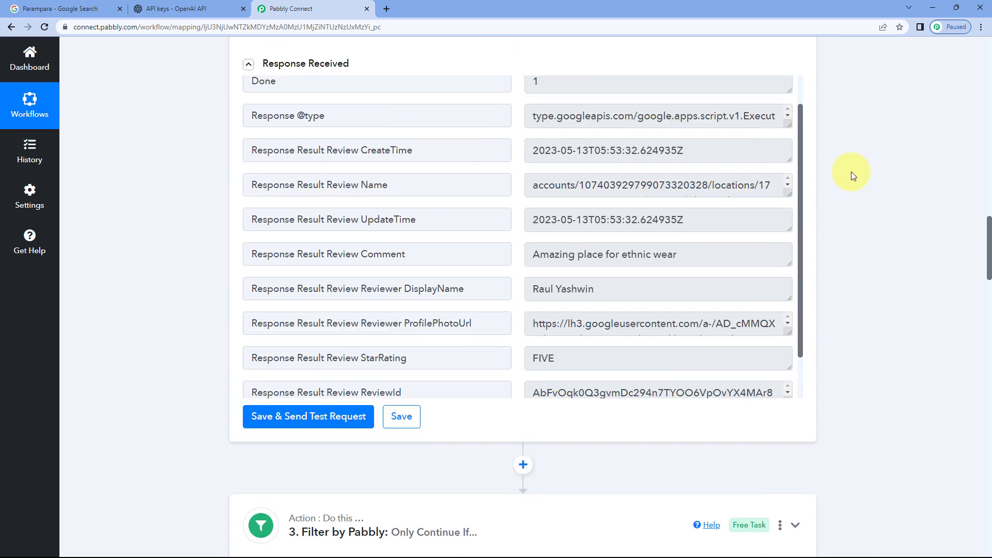
scroll(850, 171, up, 3)
scroll(527, 203, down, 2)
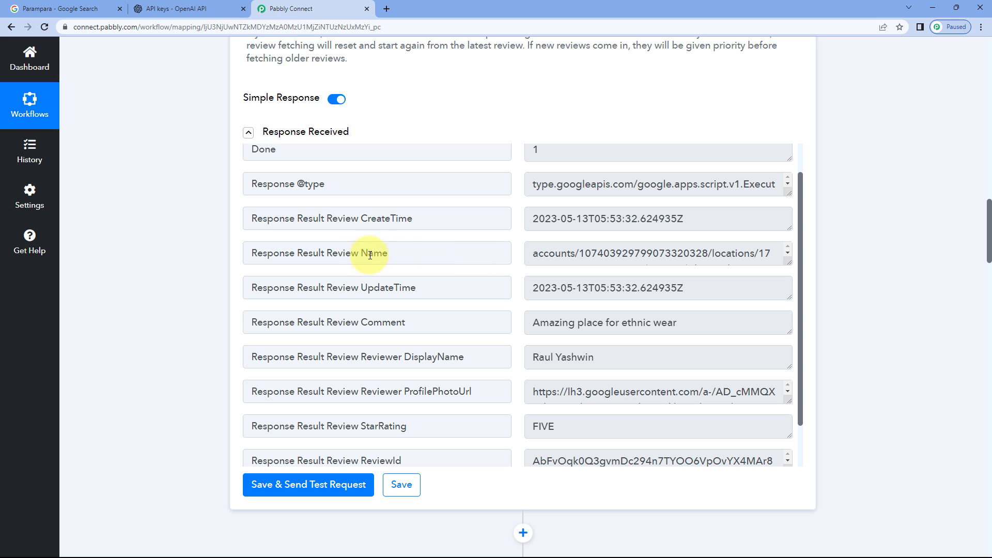
drag(388, 252, 330, 253)
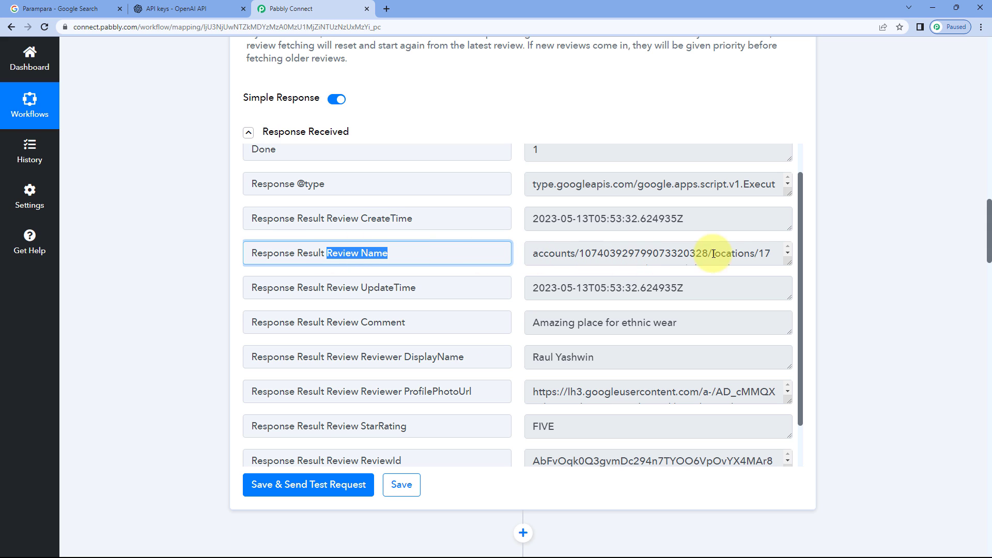
drag(790, 259, 787, 309)
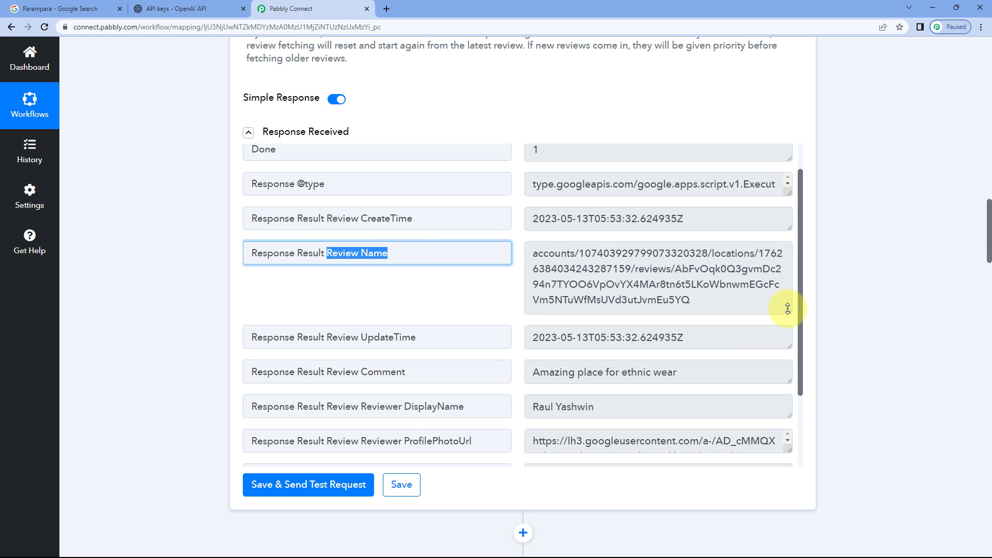
click(520, 280)
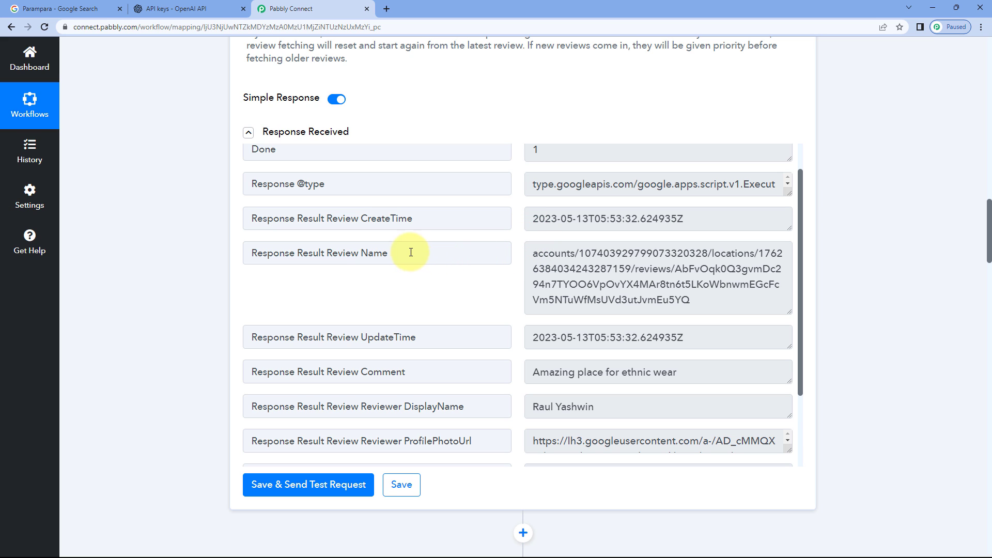
drag(411, 252, 327, 253)
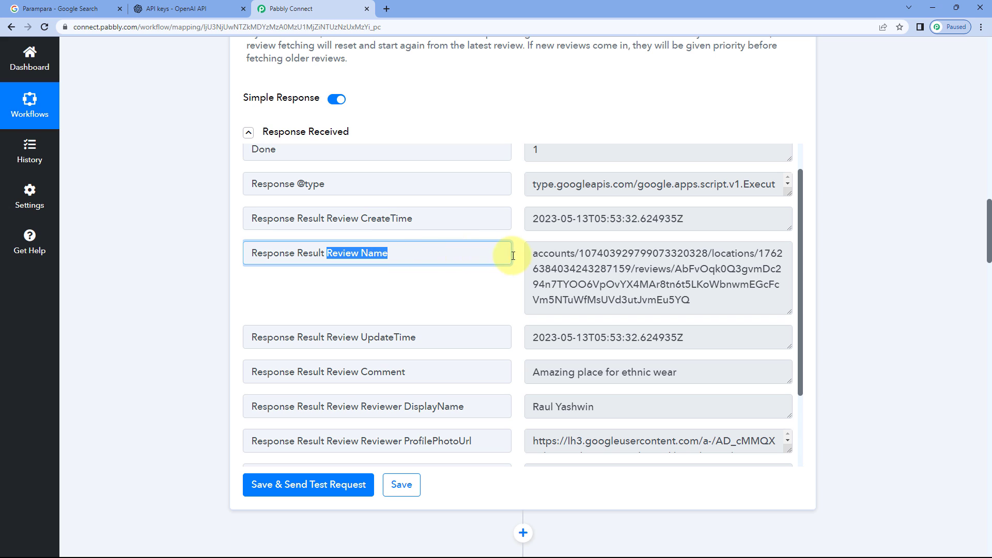
drag(528, 254, 723, 305)
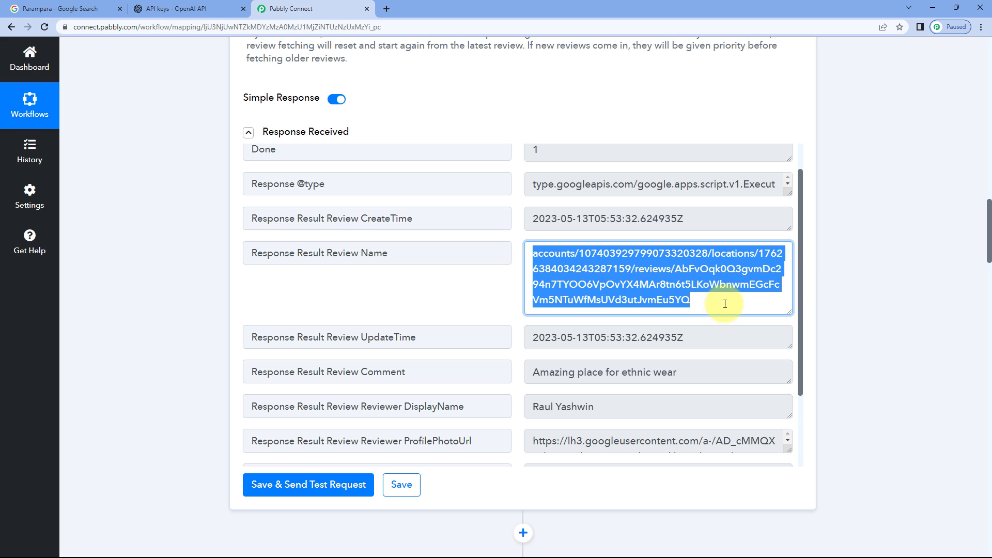
click(525, 282)
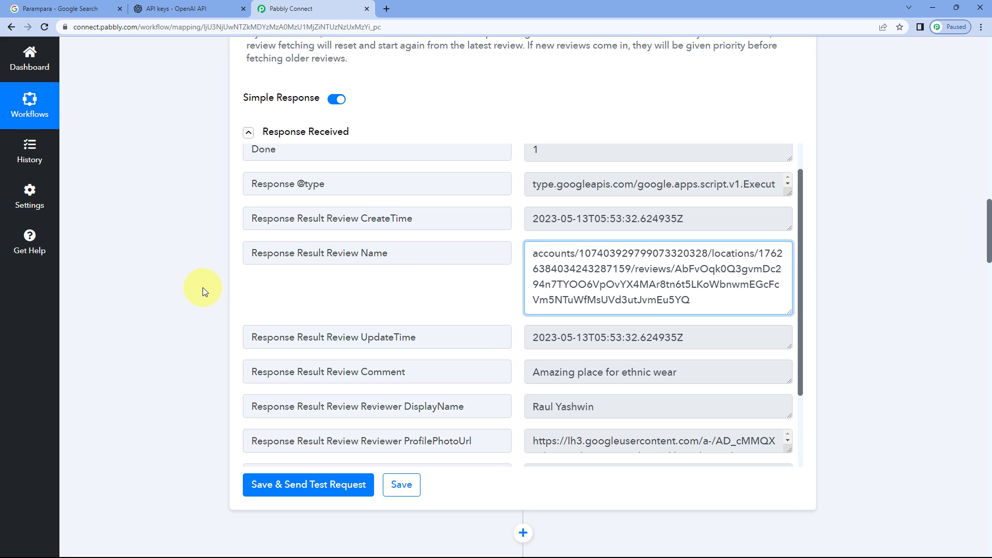
Replace the fixed review ID in the Create Reply action's Review Name with Response Result Review Name from step 2, Google My Business.
scroll(194, 284, down, 20)
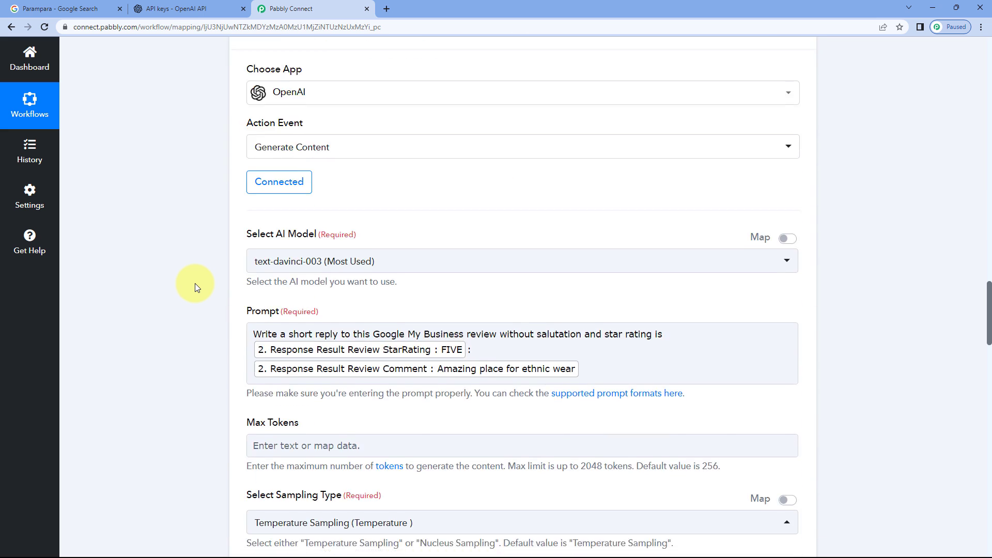
scroll(194, 283, down, 20)
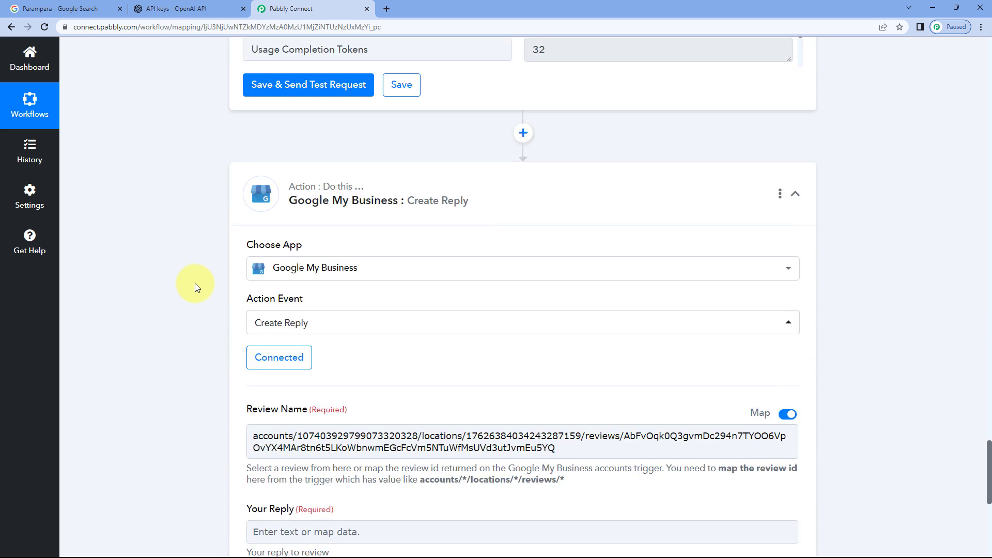
scroll(195, 283, down, 1)
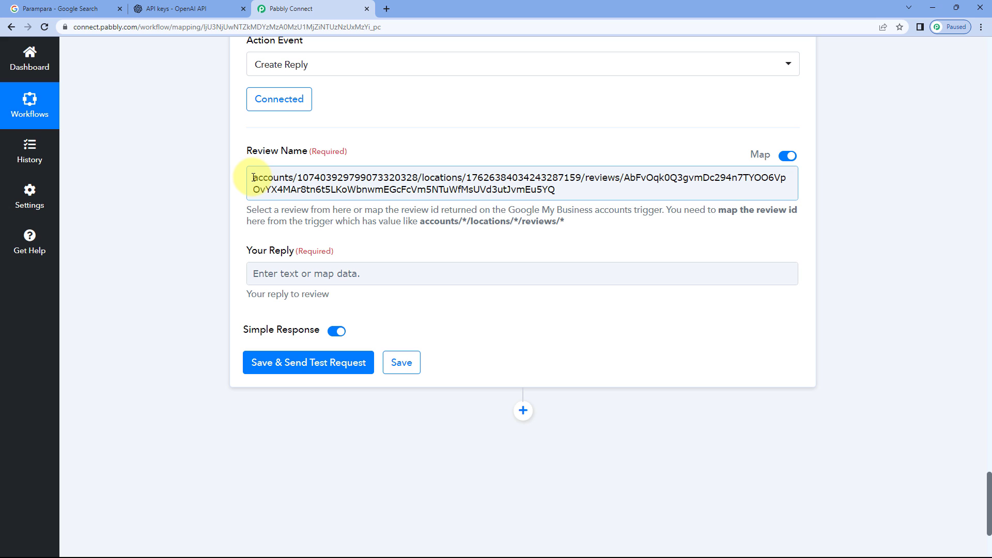
drag(253, 178, 566, 217)
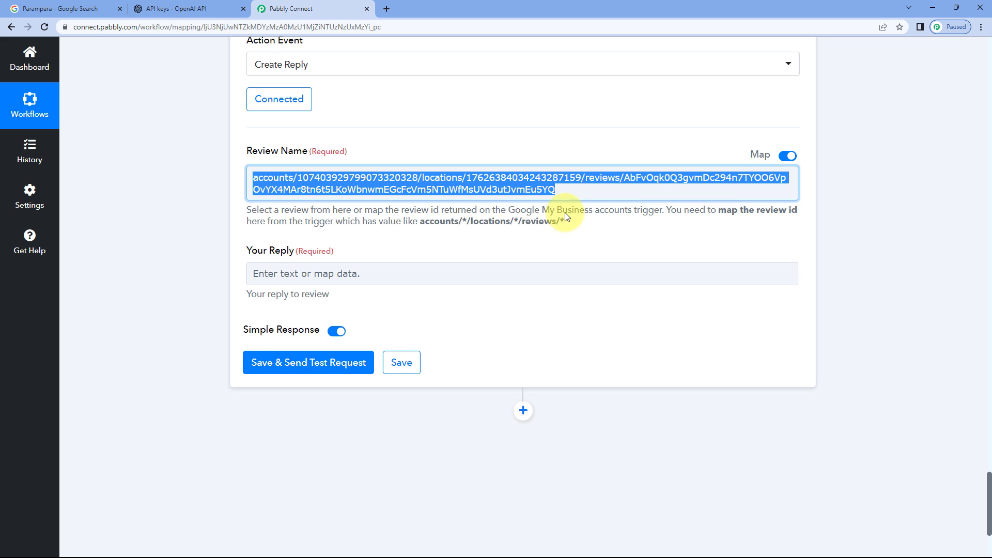
key(BackSpace)
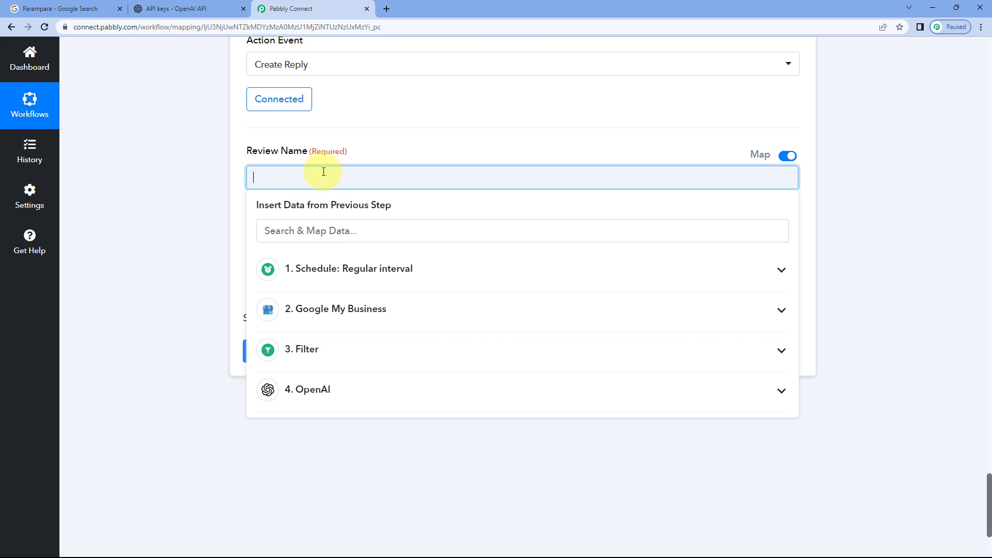
click(351, 310)
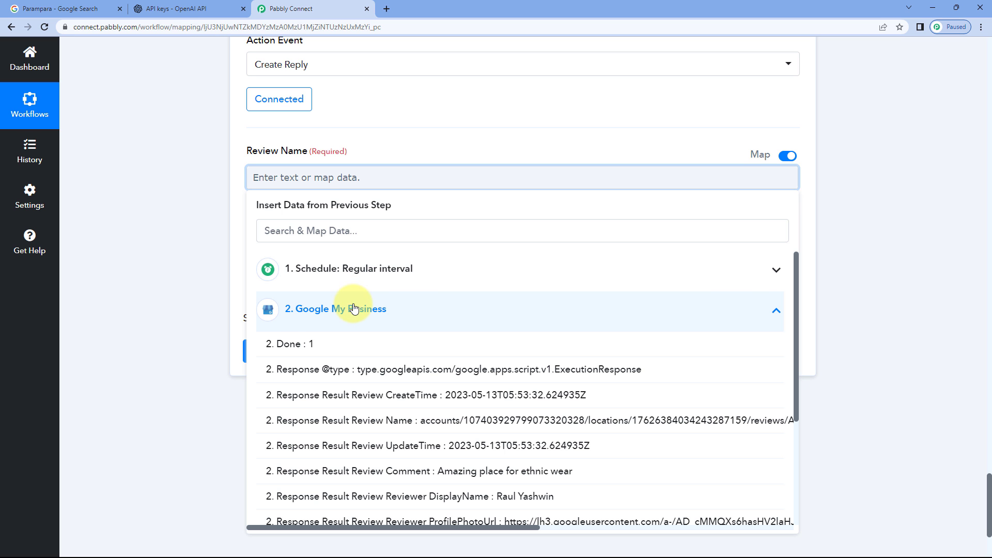
scroll(222, 302, down, 2)
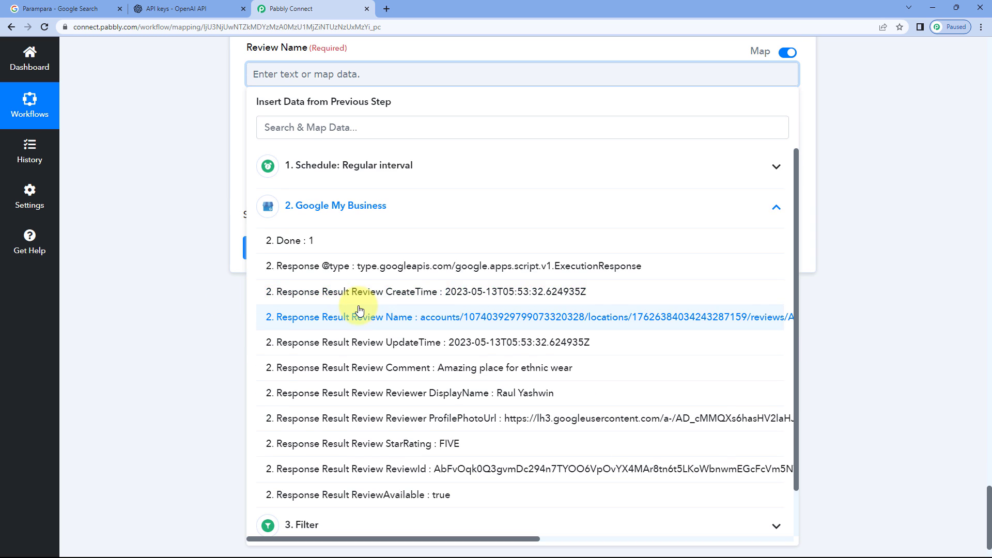
click(390, 319)
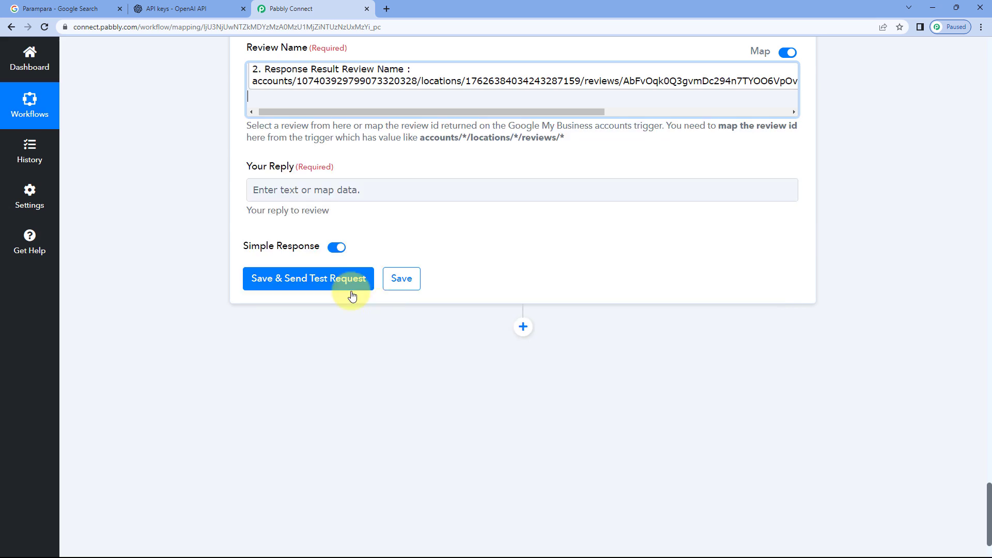
click(348, 286)
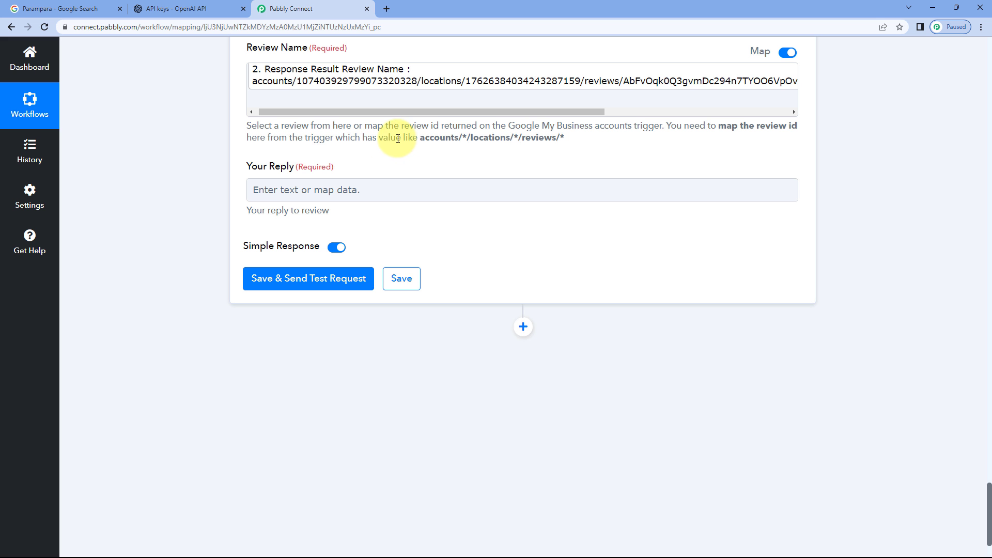
click(318, 98)
click(227, 114)
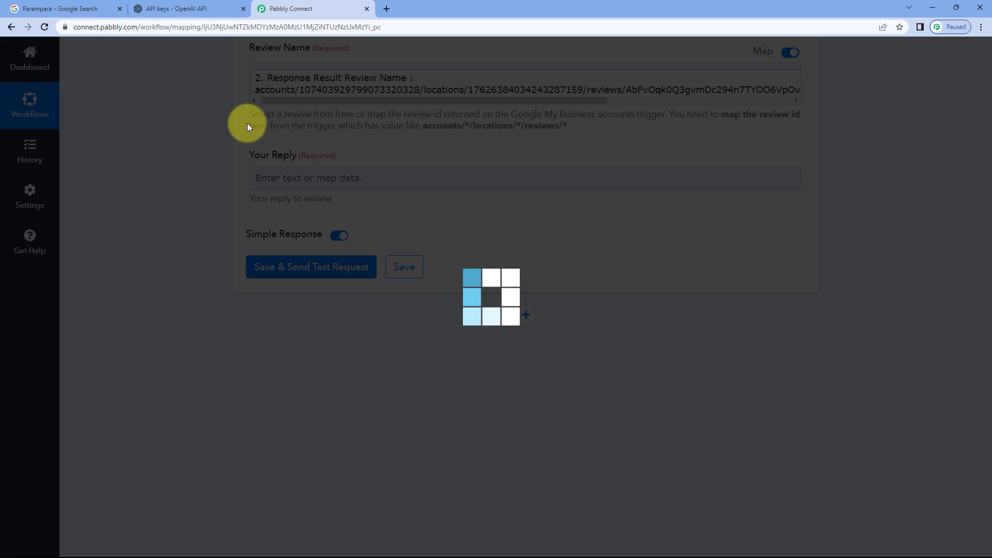
scroll(247, 123, up, 2)
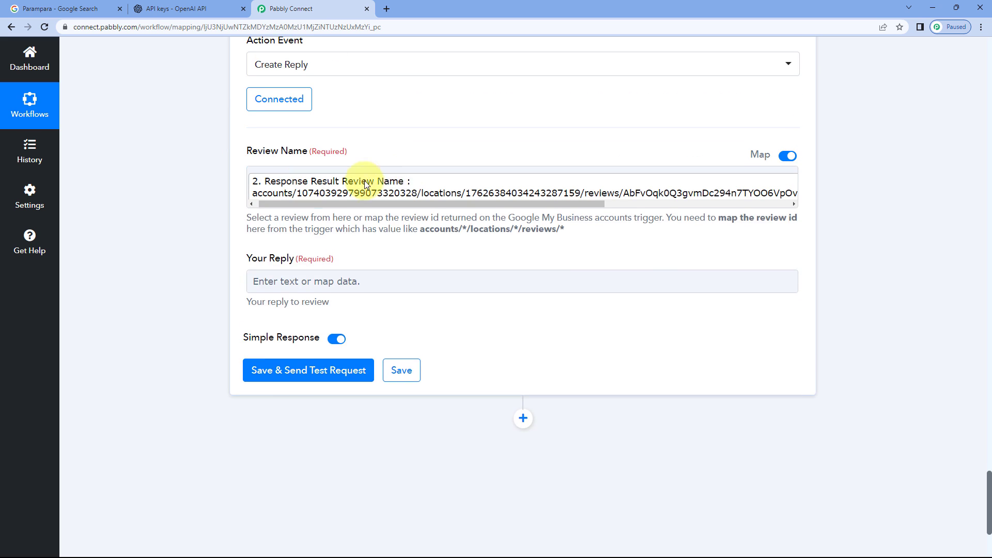
click(398, 184)
click(401, 152)
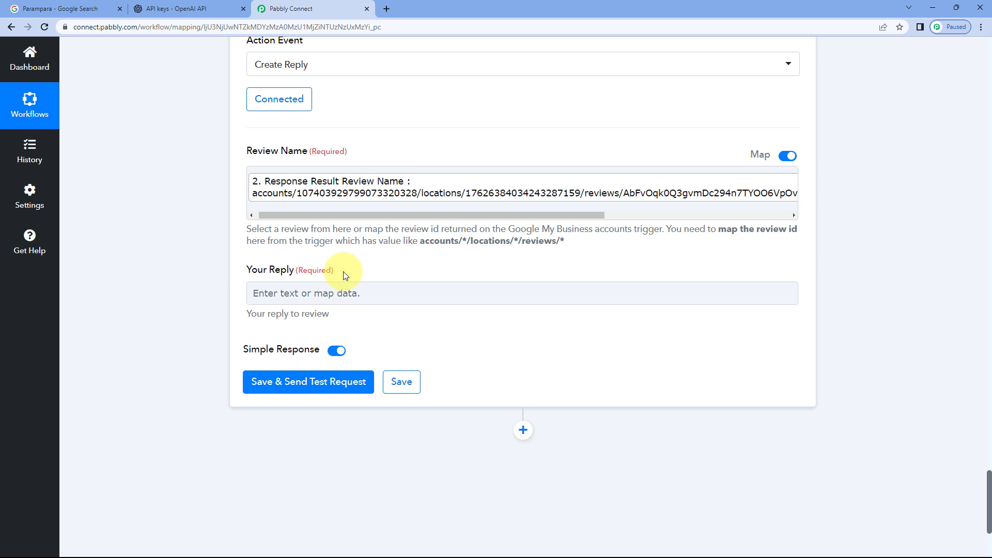
Review the generated text in the OpenAI response and map Choices 0 Text from step 4 into the Create Reply action's Your Reply field.
scroll(390, 270, up, 8)
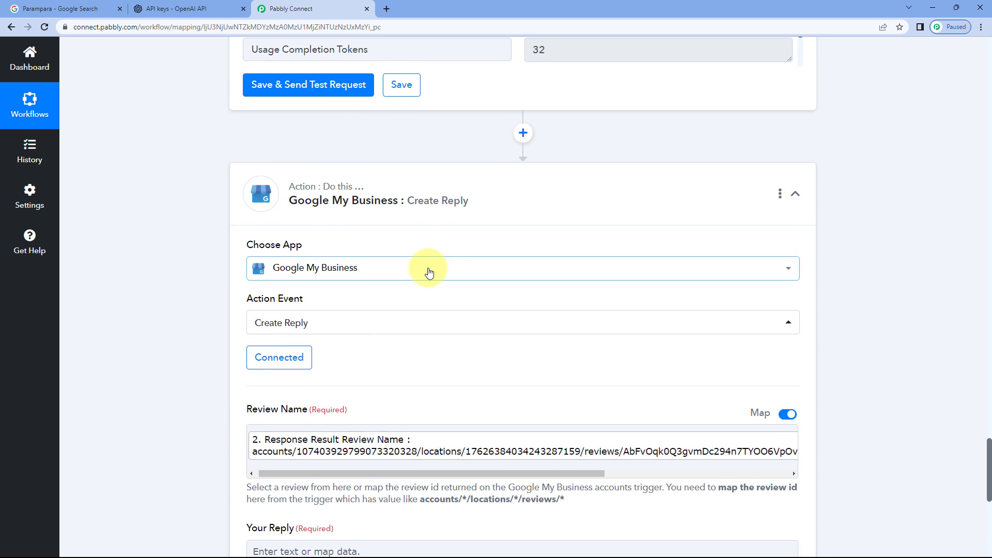
scroll(469, 296, up, 3)
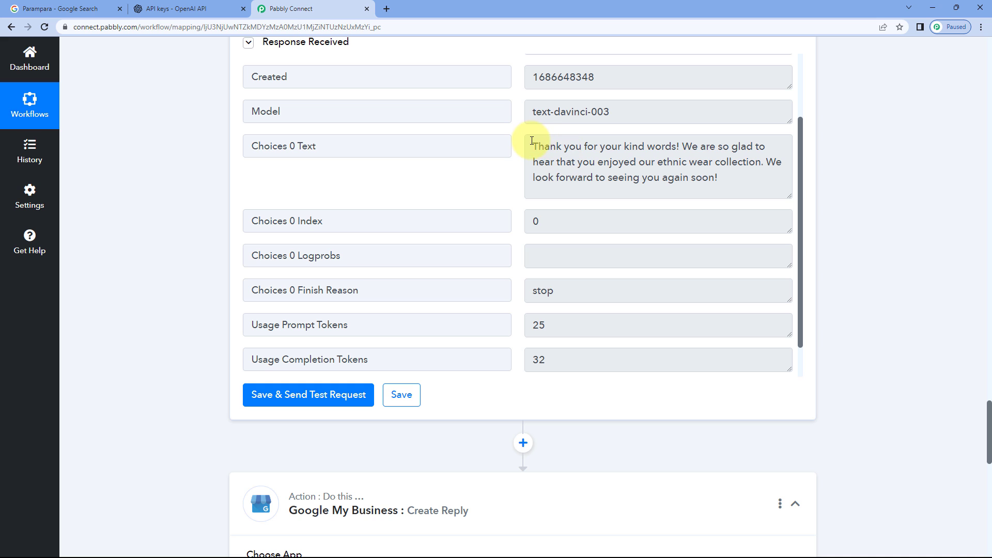
drag(531, 145, 737, 175)
click(736, 178)
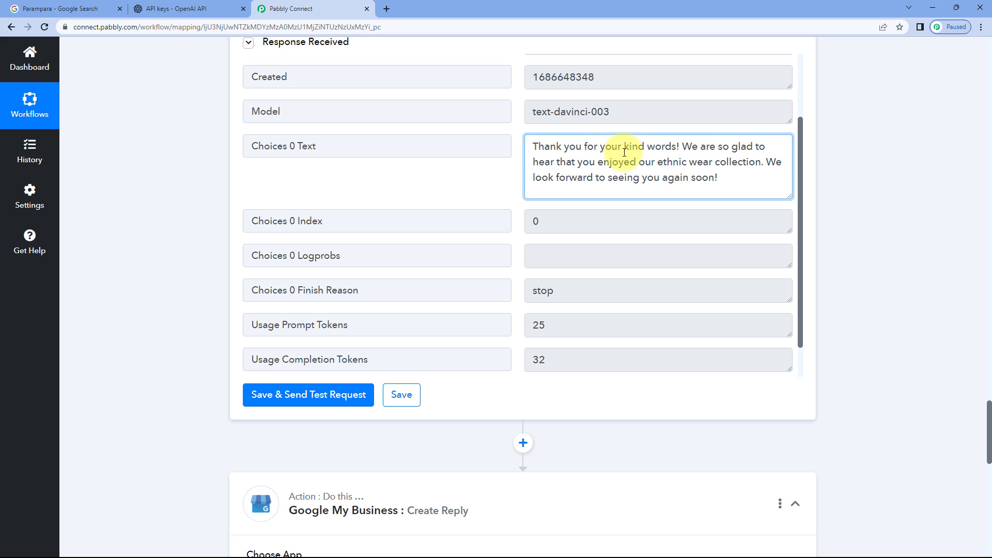
click(484, 165)
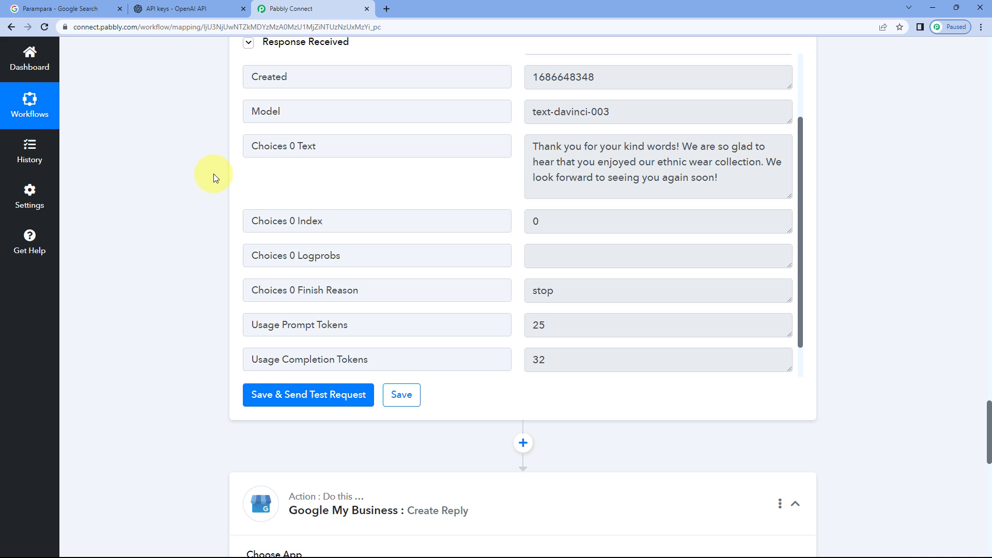
scroll(213, 173, down, 15)
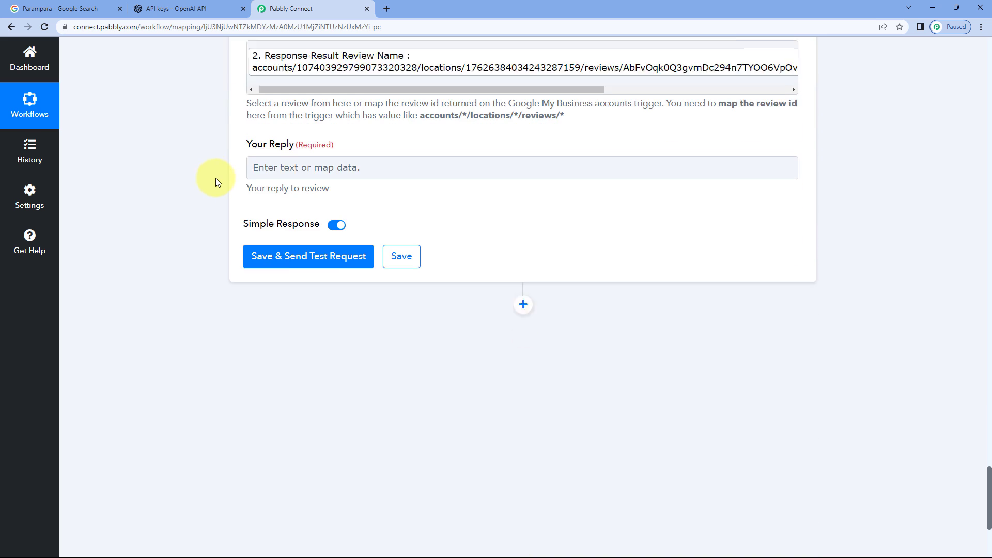
scroll(216, 177, down, 2)
click(281, 104)
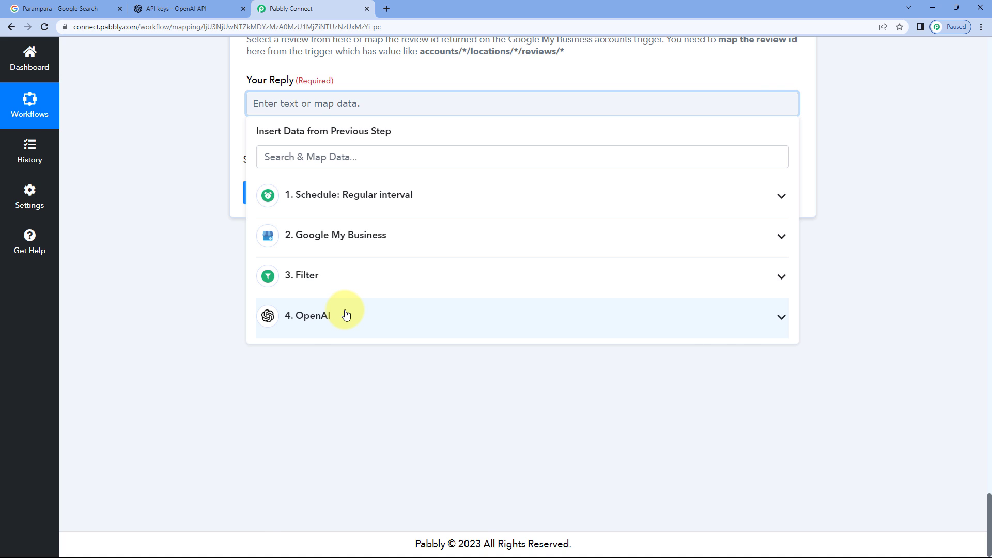
click(346, 315)
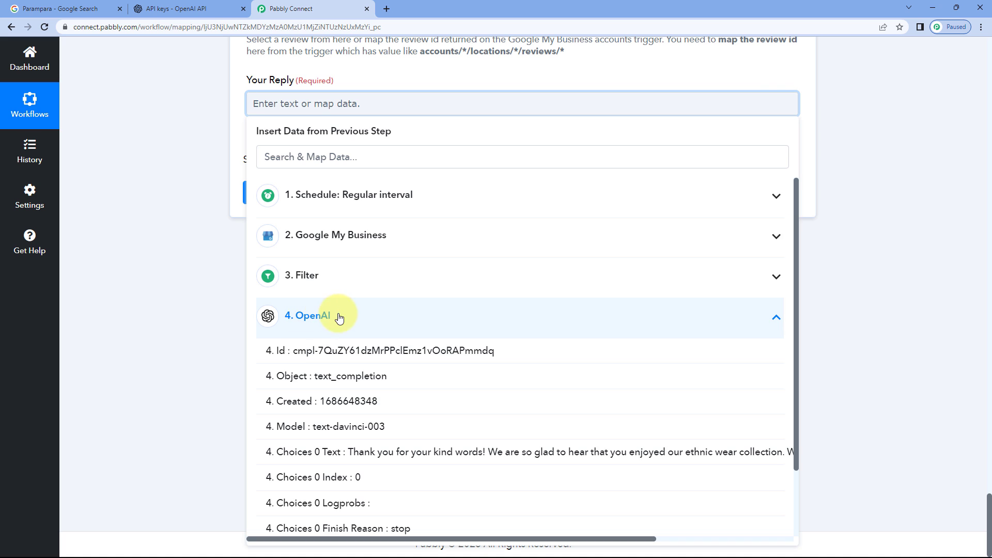
click(338, 451)
click(191, 162)
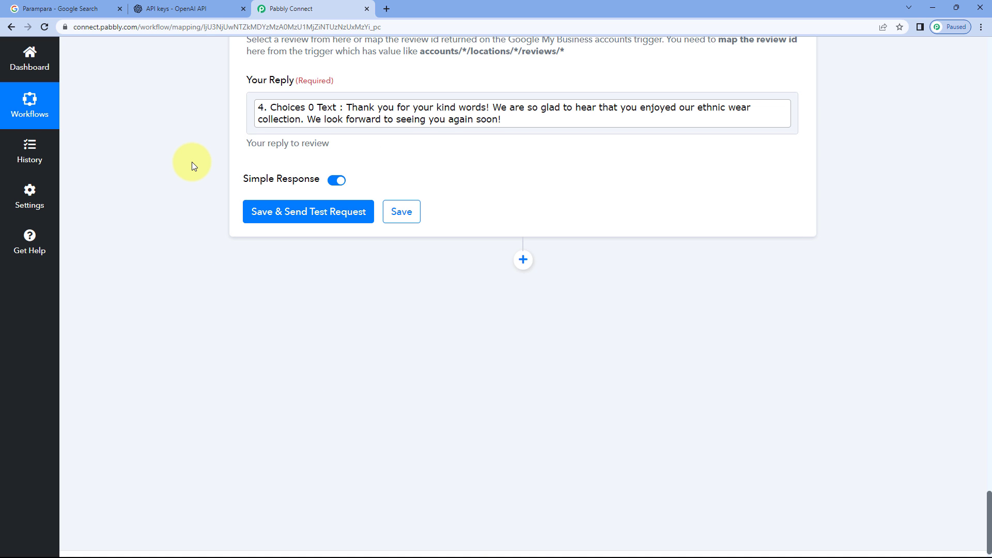
scroll(194, 165, up, 4)
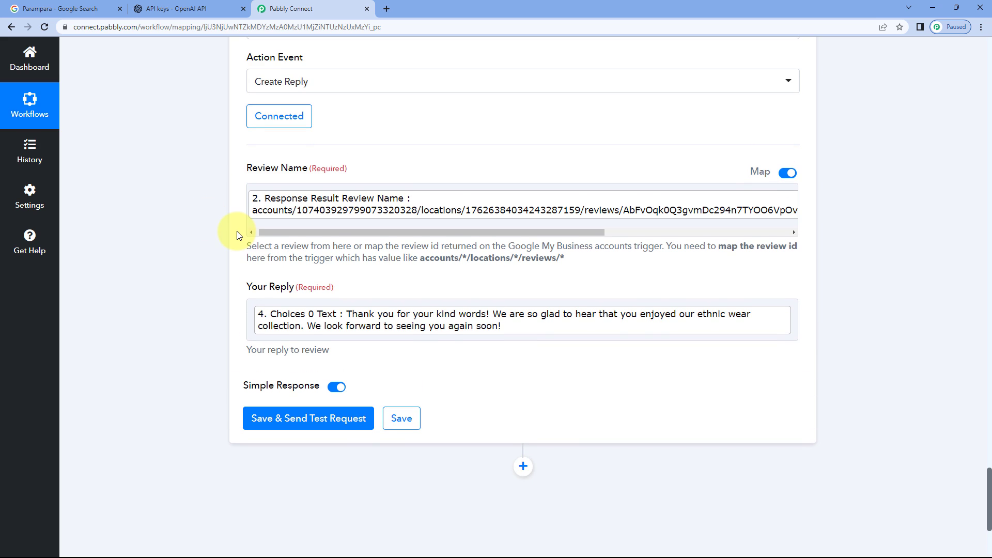
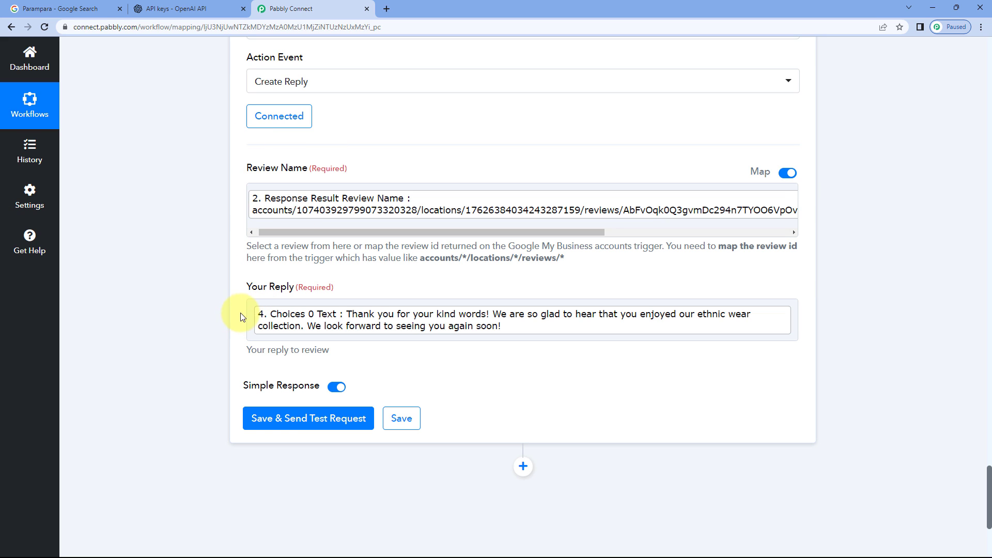
Save the Create Reply action and send a test request, then inspect the Comment and UpdateTime values in its response.
click(308, 417)
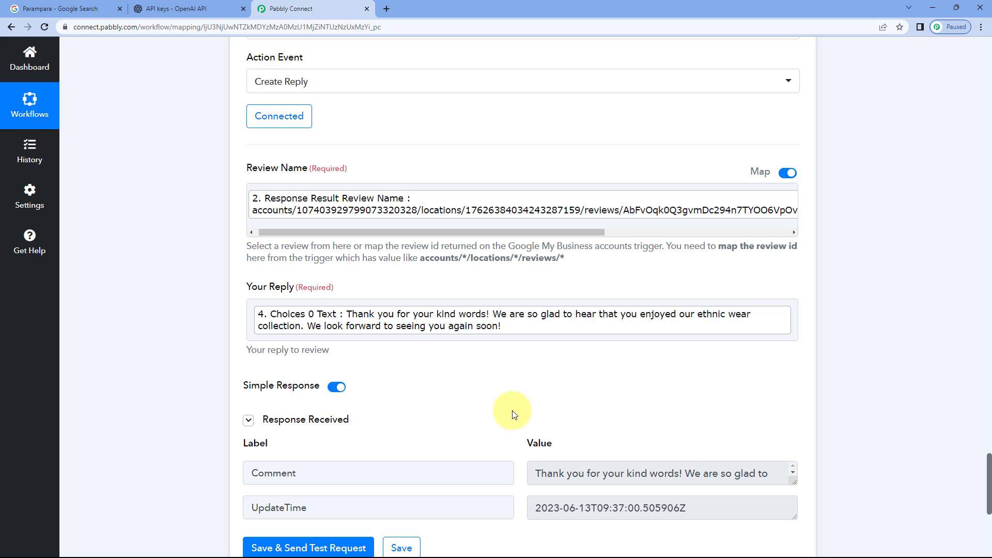
scroll(511, 418, down, 2)
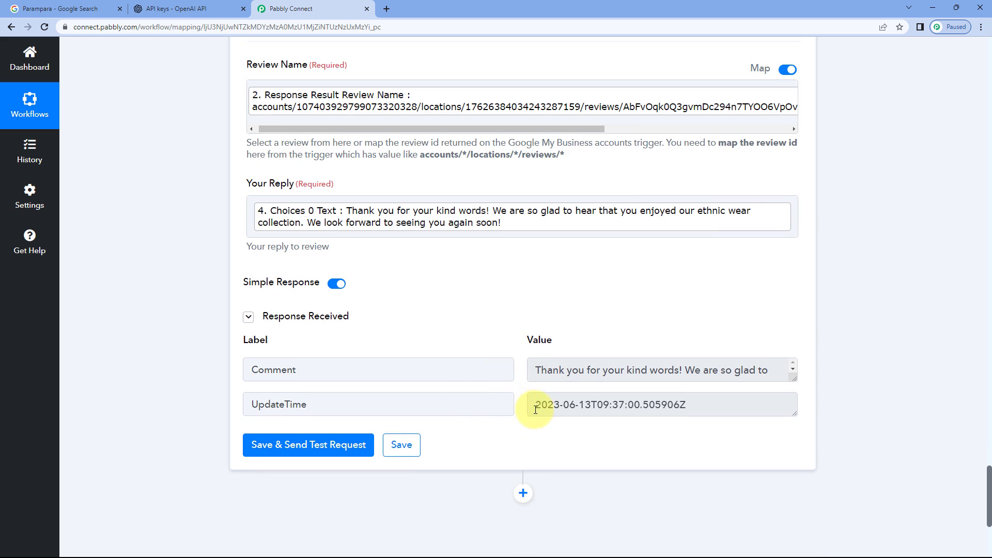
drag(535, 405, 707, 408)
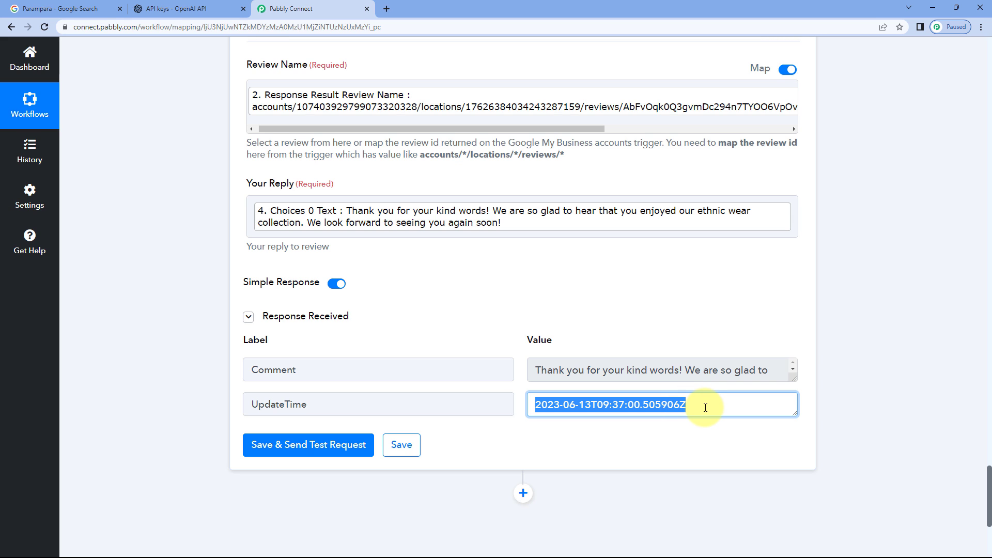
click(652, 369)
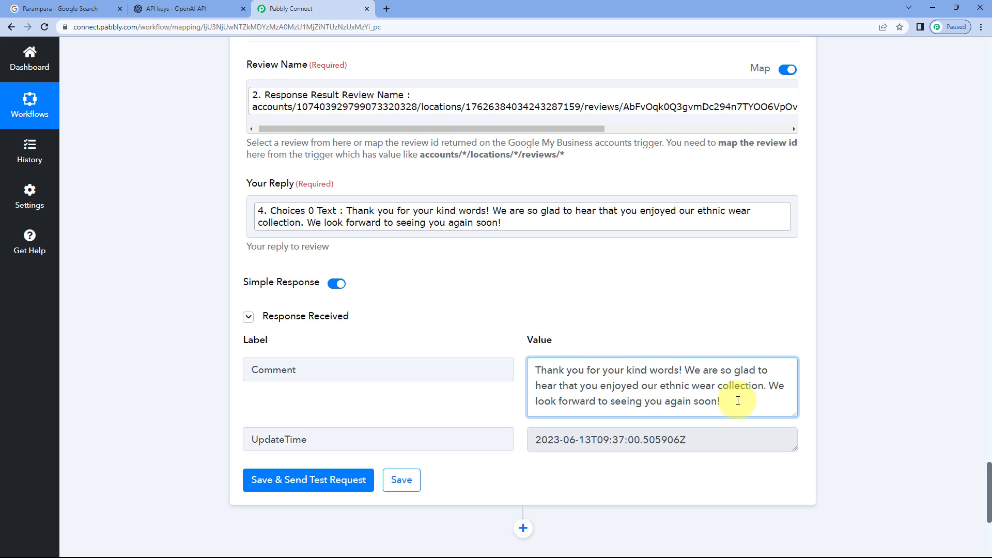
click(658, 349)
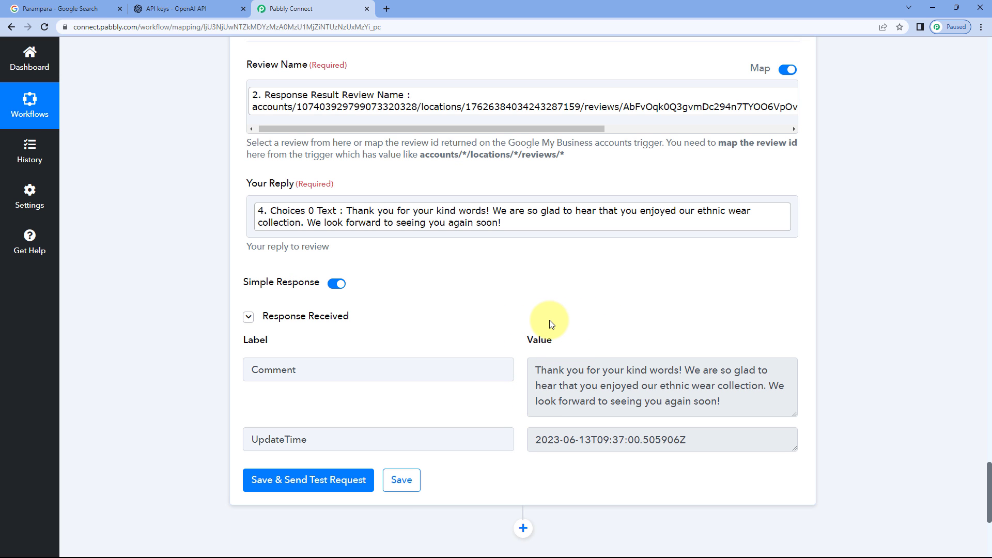
Review the fetched review details in step 2, then reload Parampara's Google Search reviews and examine the owner's response to the newest review.
scroll(552, 324, up, 20)
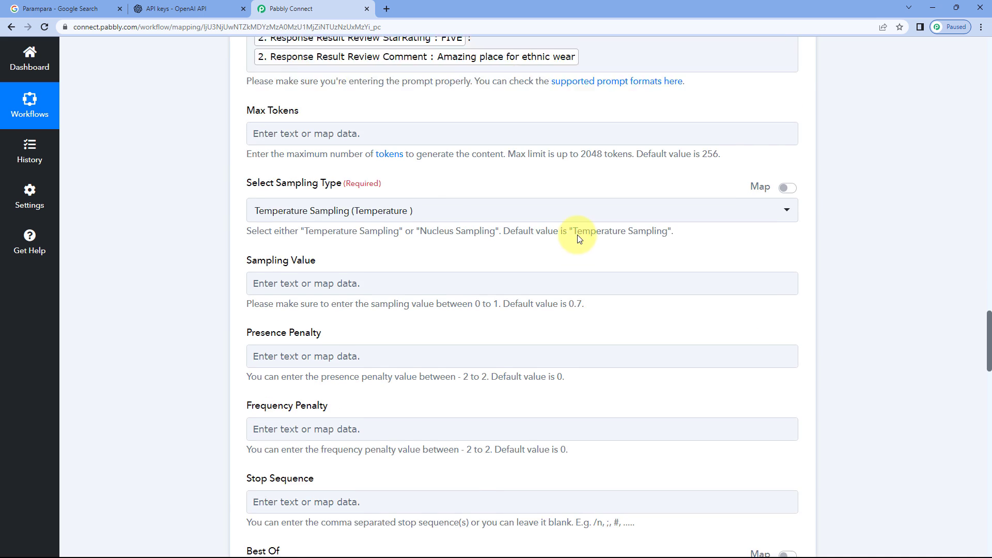
scroll(579, 238, up, 20)
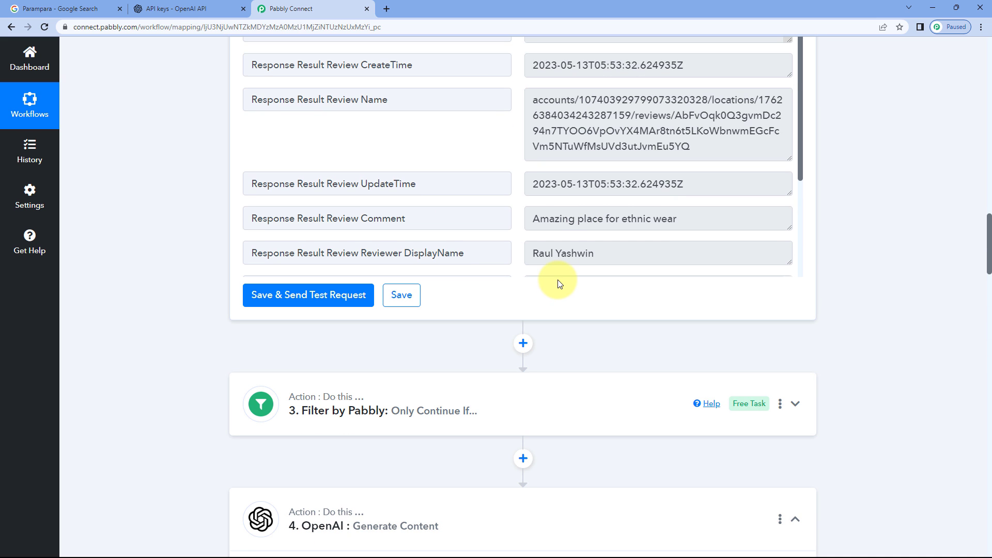
scroll(559, 283, up, 2)
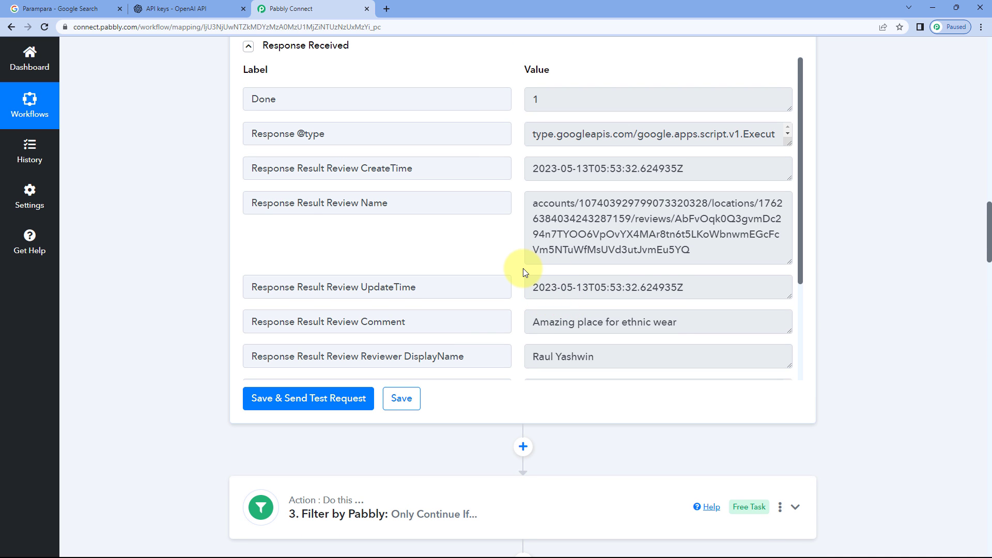
click(91, 7)
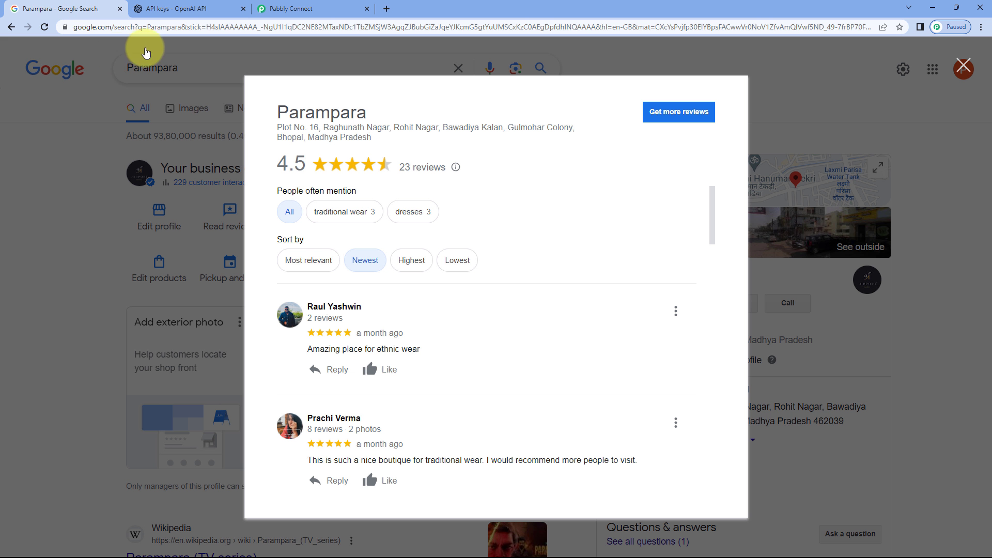
click(44, 26)
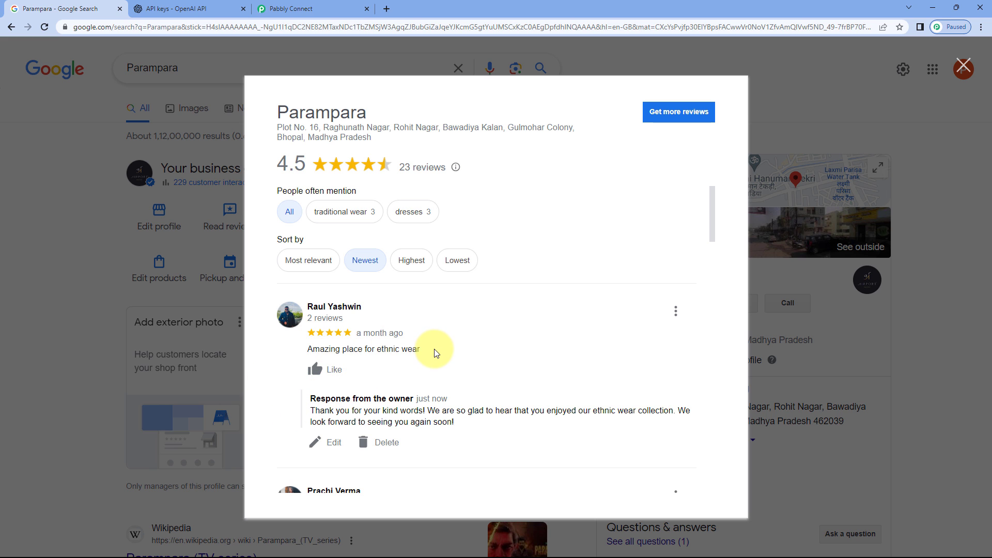
drag(310, 412, 477, 426)
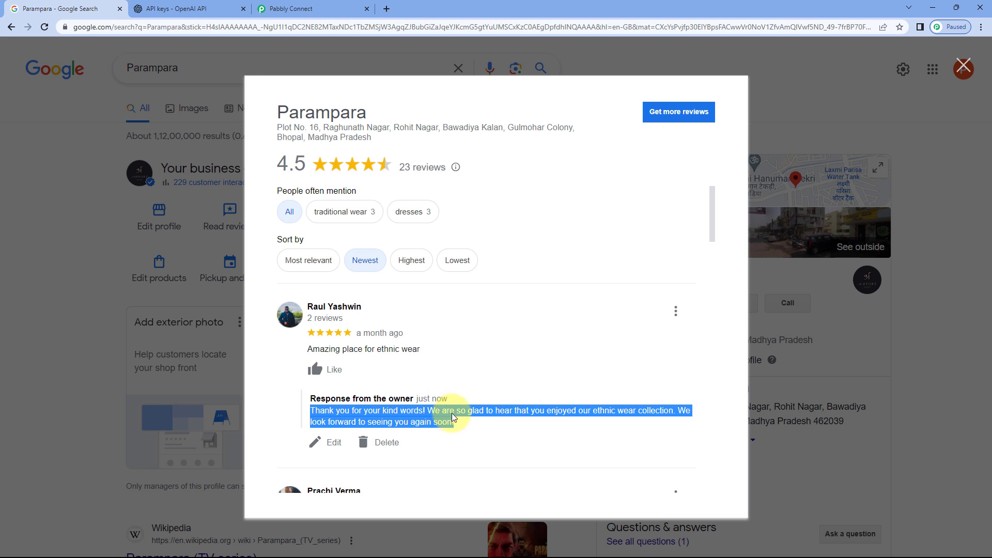
click(485, 416)
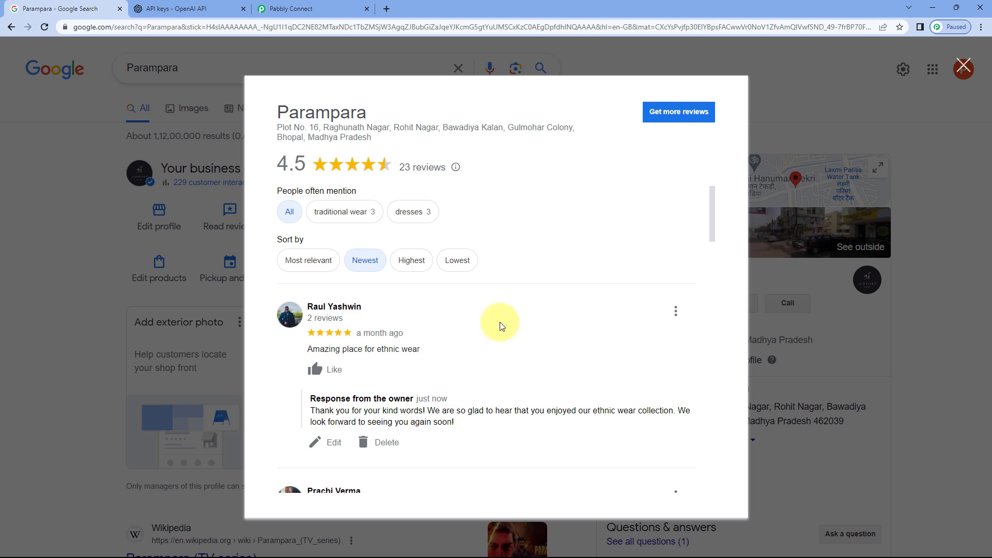
Return to Pabbly Connect and collapse the expanded workflow steps, from the Schedule trigger through the Create Reply action.
click(313, 5)
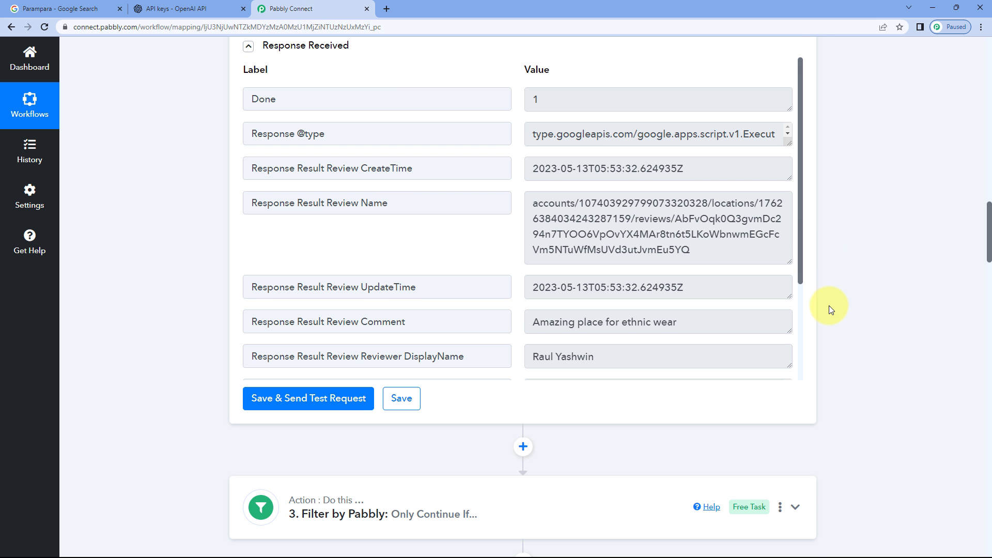
scroll(829, 307, down, 8)
click(803, 208)
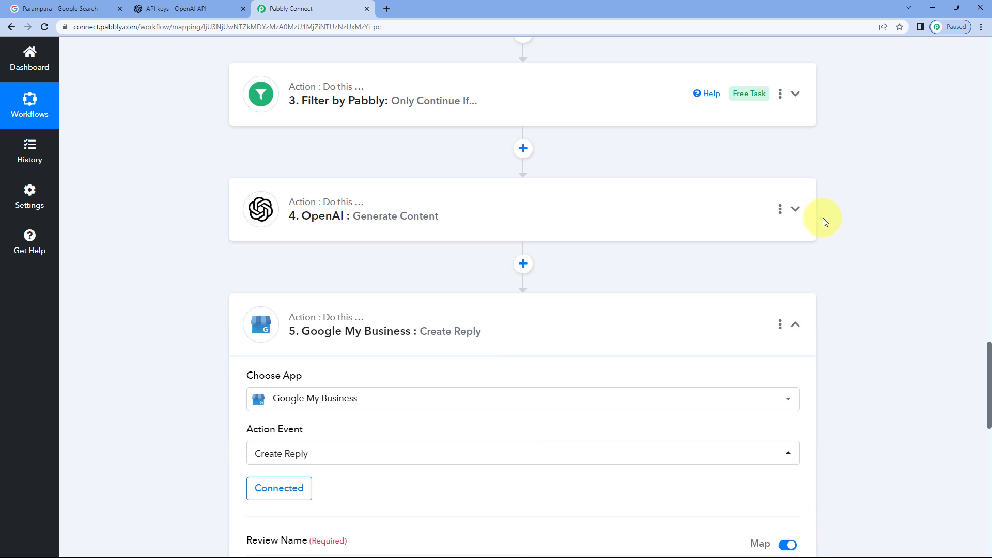
scroll(816, 219, down, 2)
click(806, 220)
scroll(832, 216, up, 20)
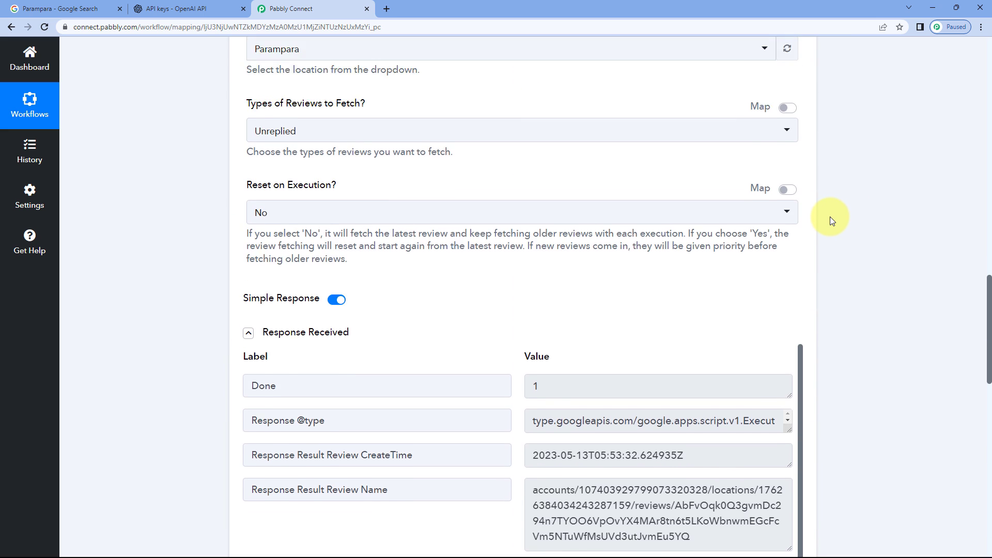
scroll(806, 248, up, 9)
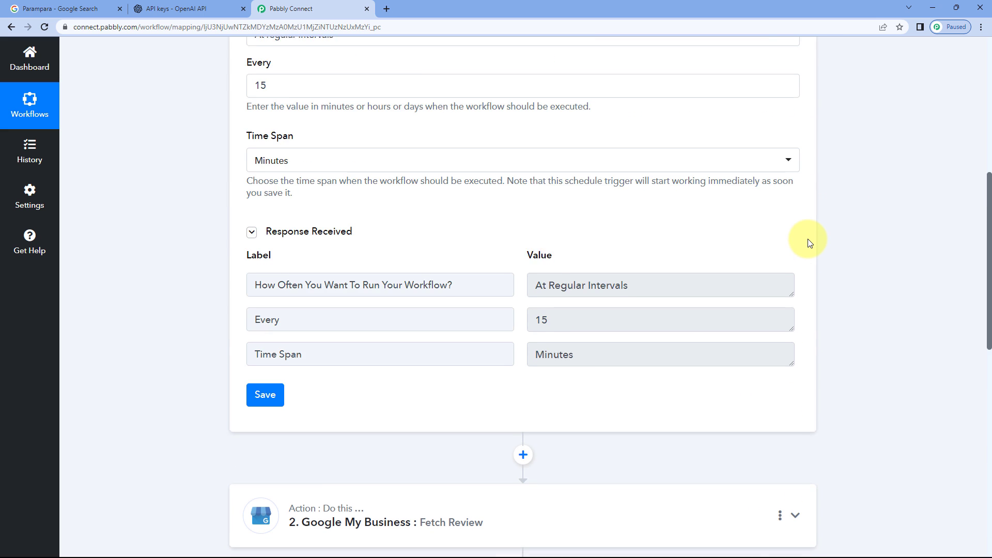
click(602, 173)
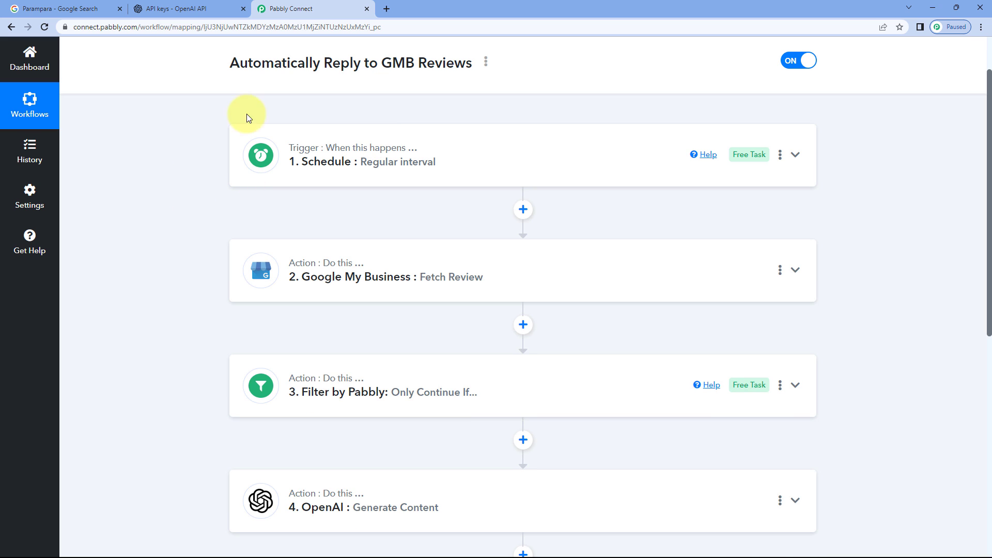
Look over the collapsed workflow from the Schedule trigger to the Create Reply action, glancing at Parampara's Google reviews in between.
scroll(206, 157, down, 2)
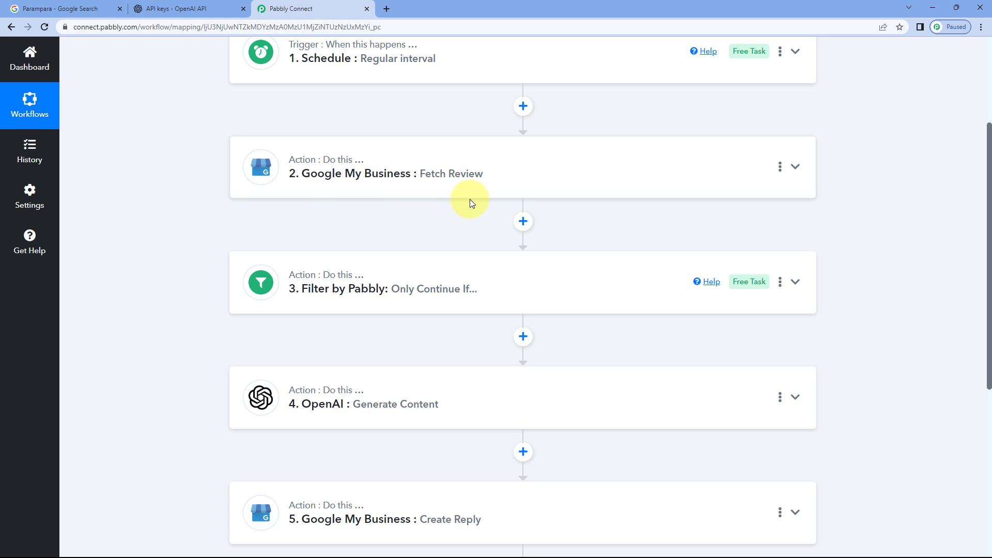
scroll(470, 202, down, 1)
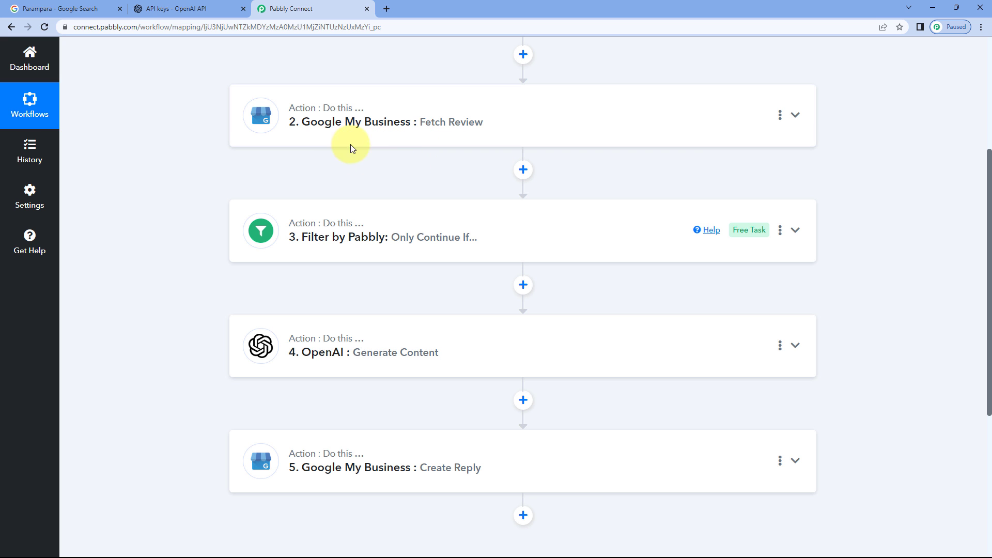
scroll(408, 157, down, 2)
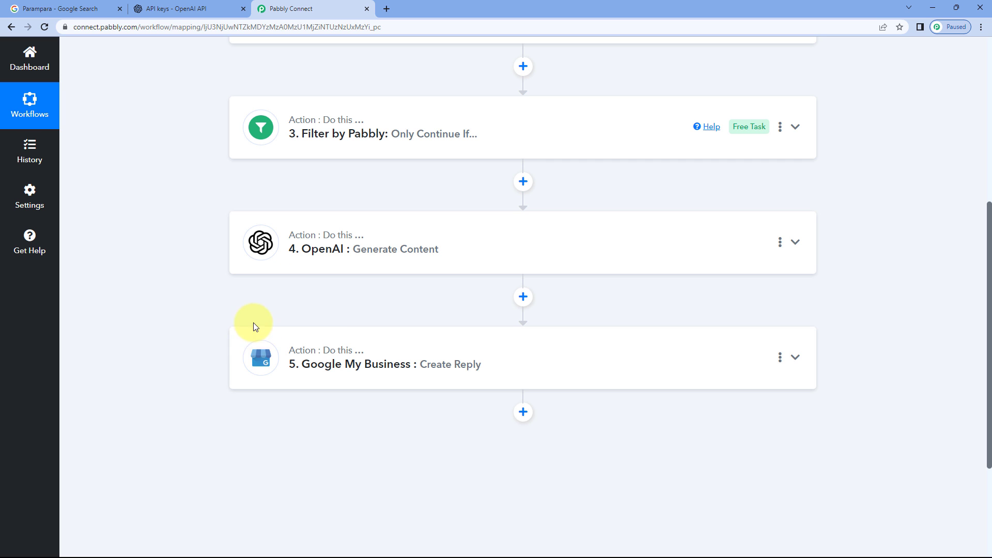
click(77, 9)
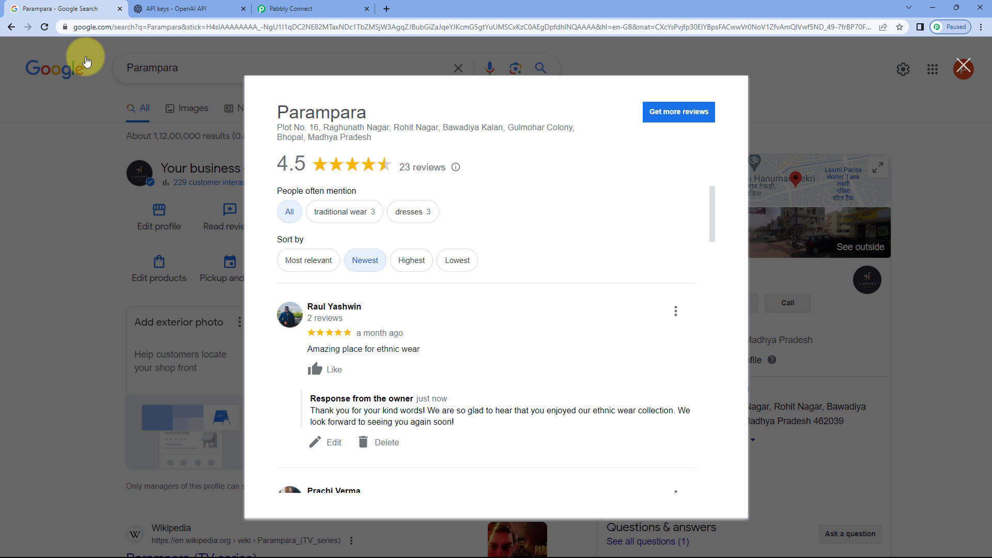
click(290, 9)
scroll(631, 204, up, 4)
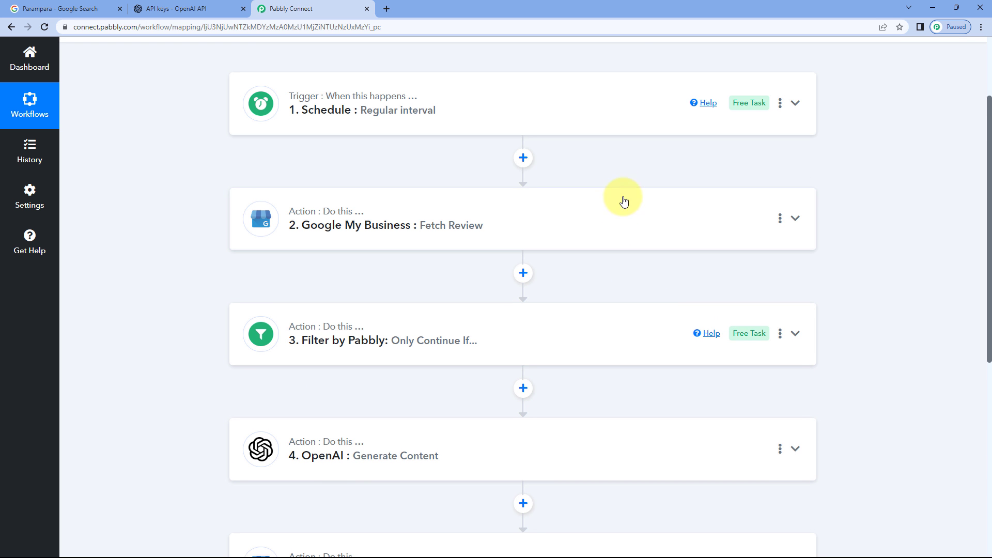
scroll(582, 173, up, 3)
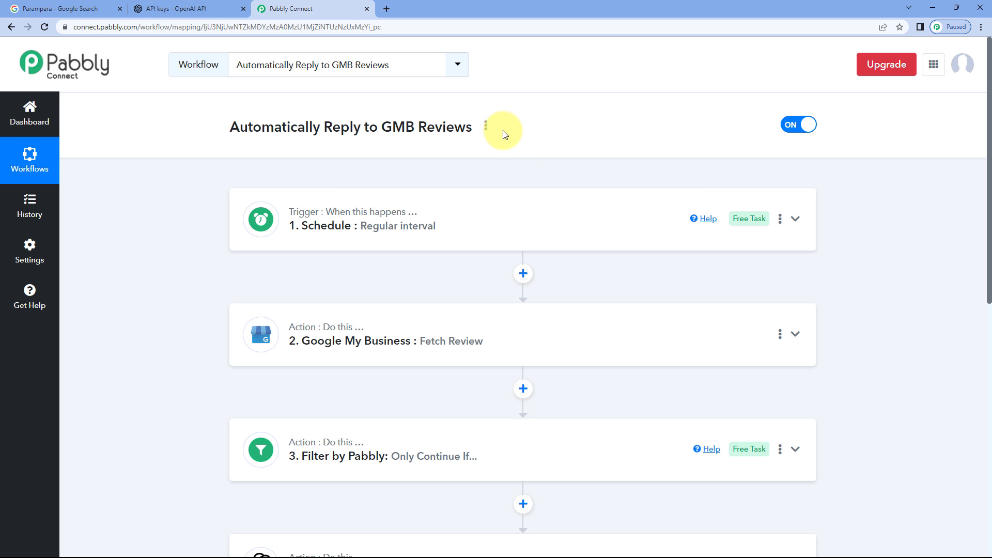
Examine Parampara's unreplied reviews and the owner's response on Google Search, then return to the top of the workflow in Pabbly Connect.
click(98, 9)
scroll(413, 321, down, 1)
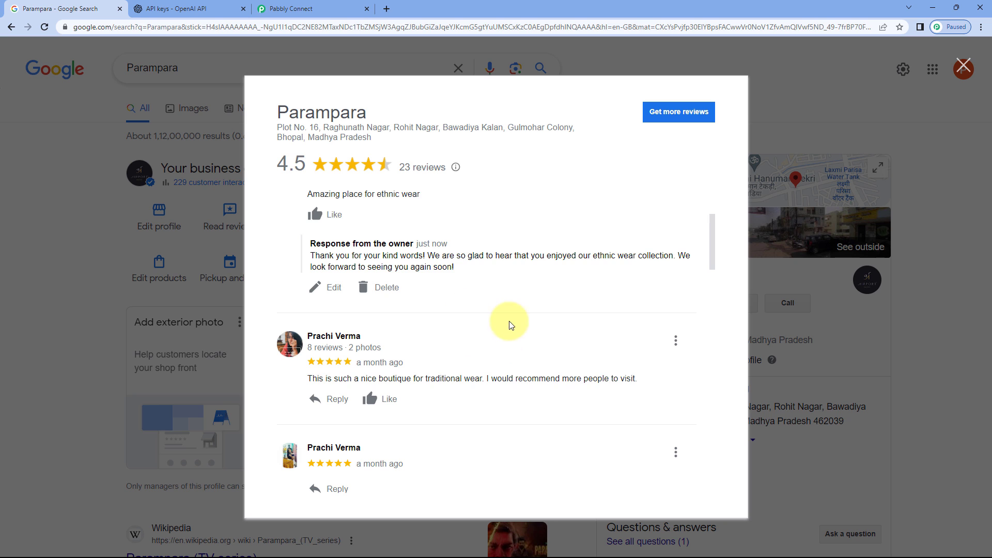
scroll(465, 321, down, 3)
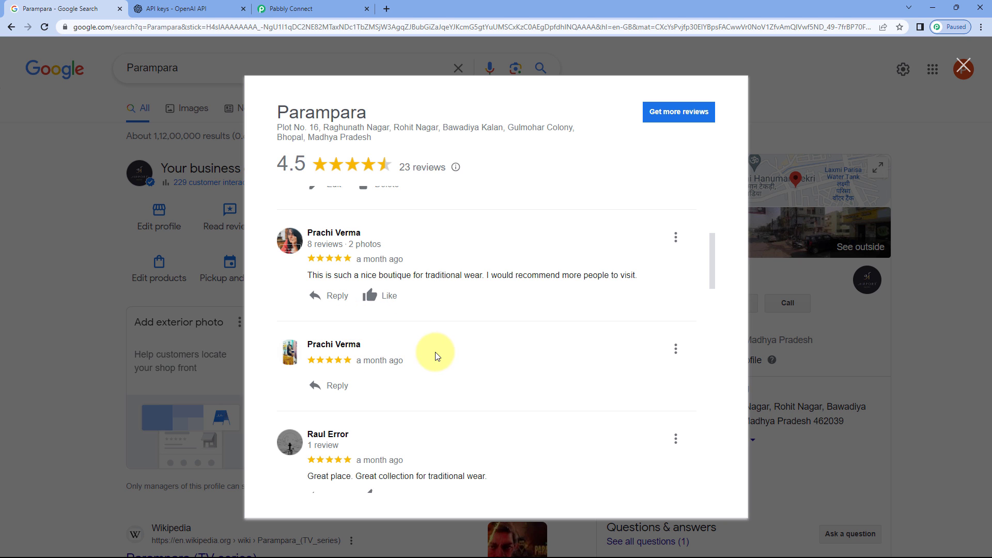
click(295, 7)
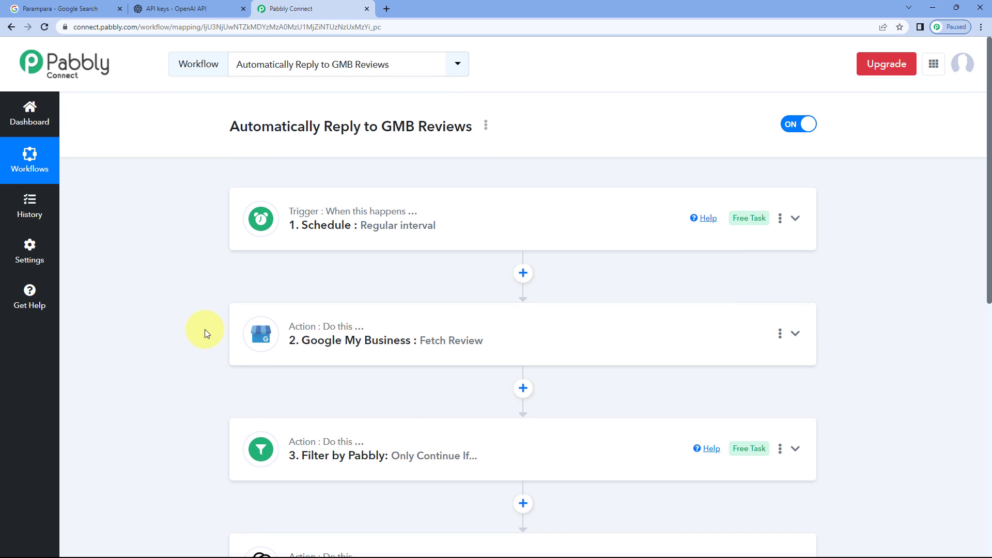
scroll(217, 332, down, 2)
click(105, 7)
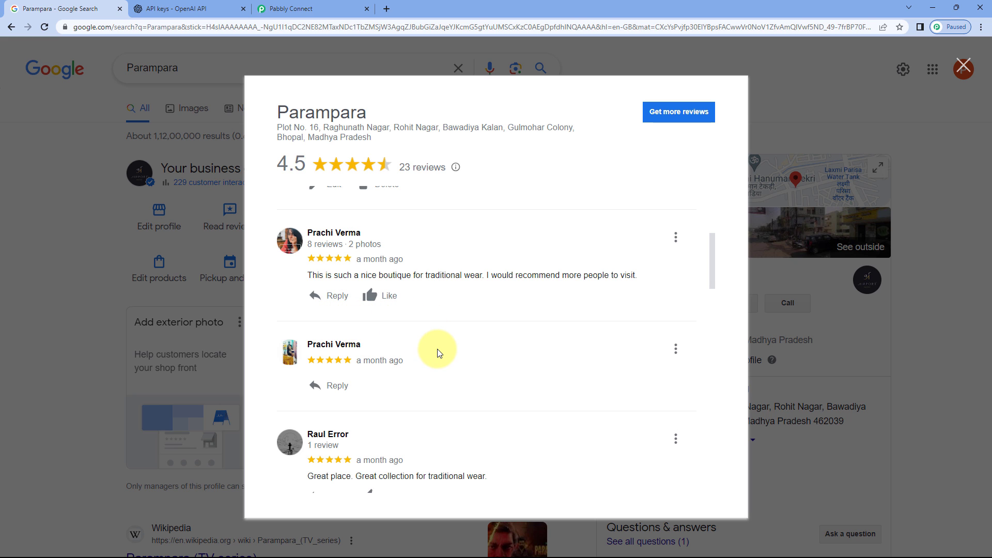
scroll(453, 354, up, 4)
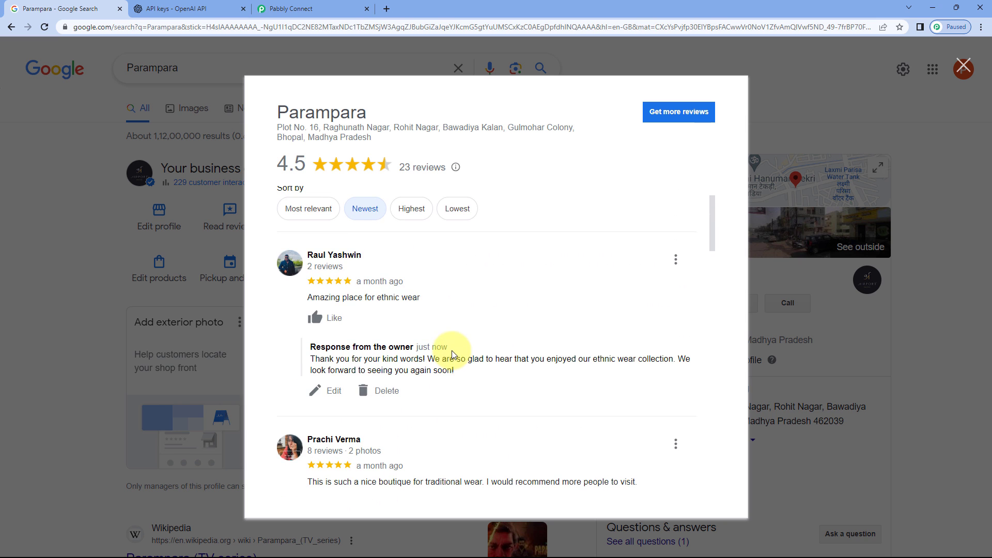
click(343, 7)
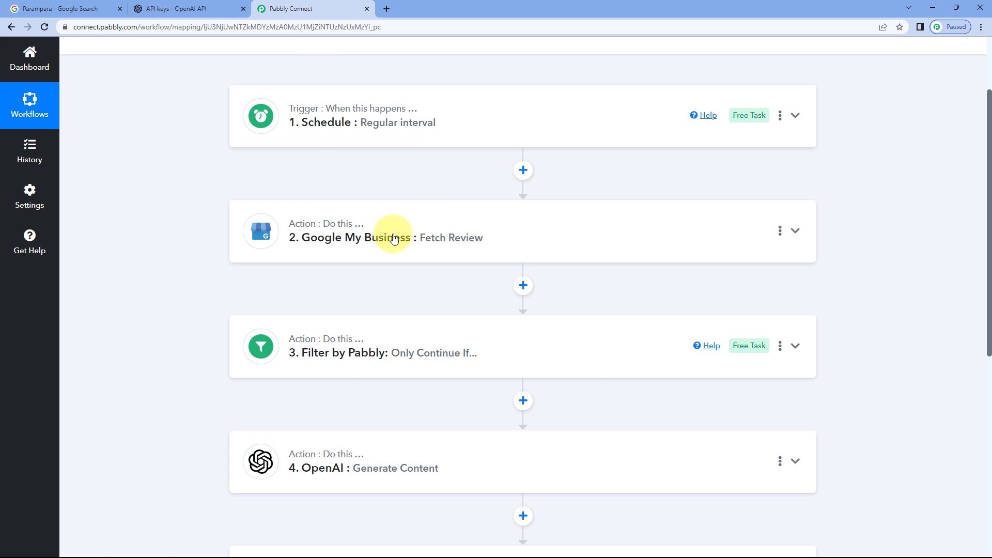
scroll(479, 287, up, 2)
scroll(487, 279, down, 1)
scroll(492, 148, up, 2)
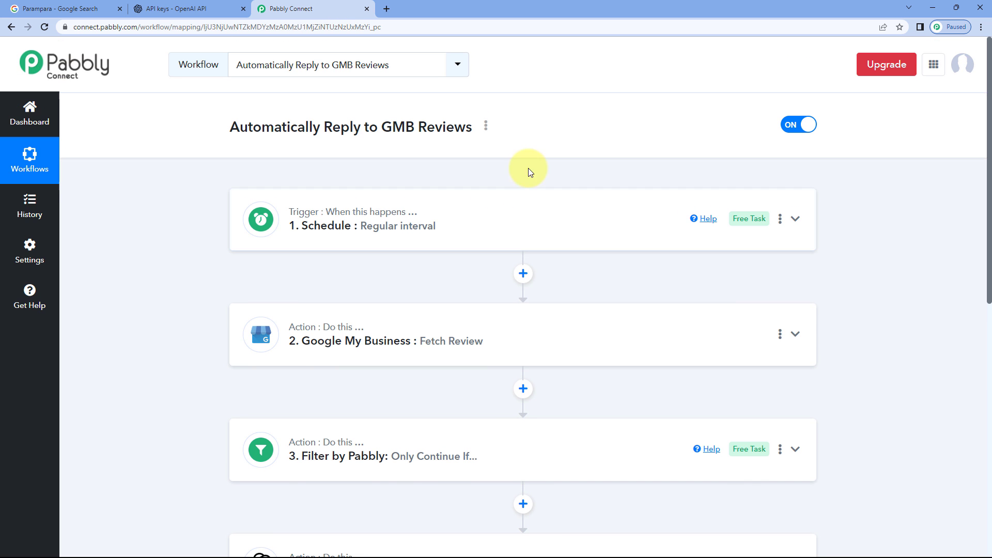